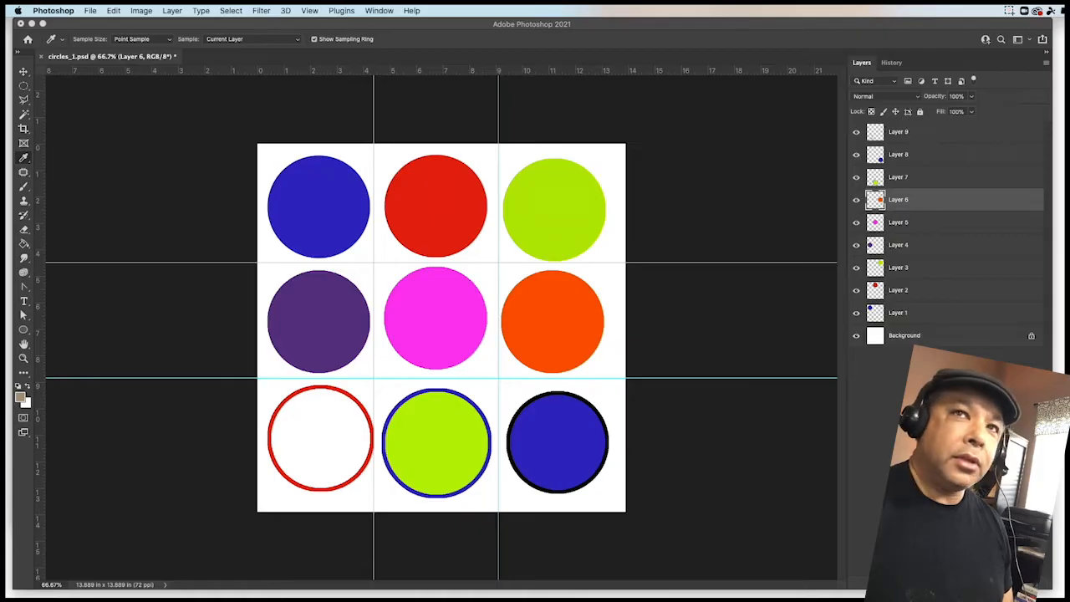
- Locate circles_1.psd in the Excercise Files > Ep12 folder and preview its contents
drag(1069, 215, 550, 151)
drag(774, 454, 1027, 518)
scroll(705, 363, left, 5)
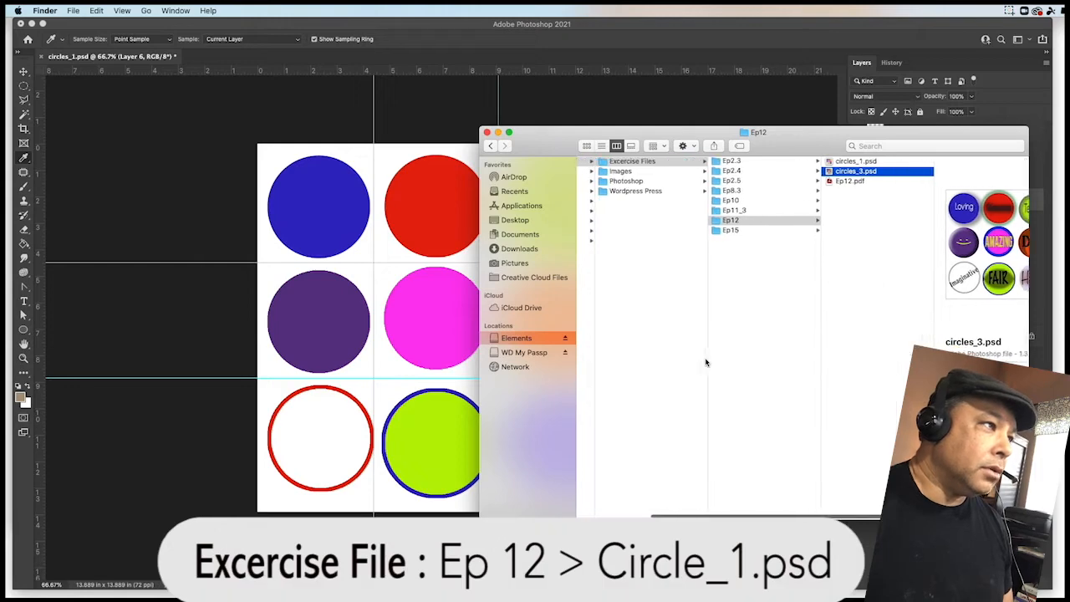
click(633, 161)
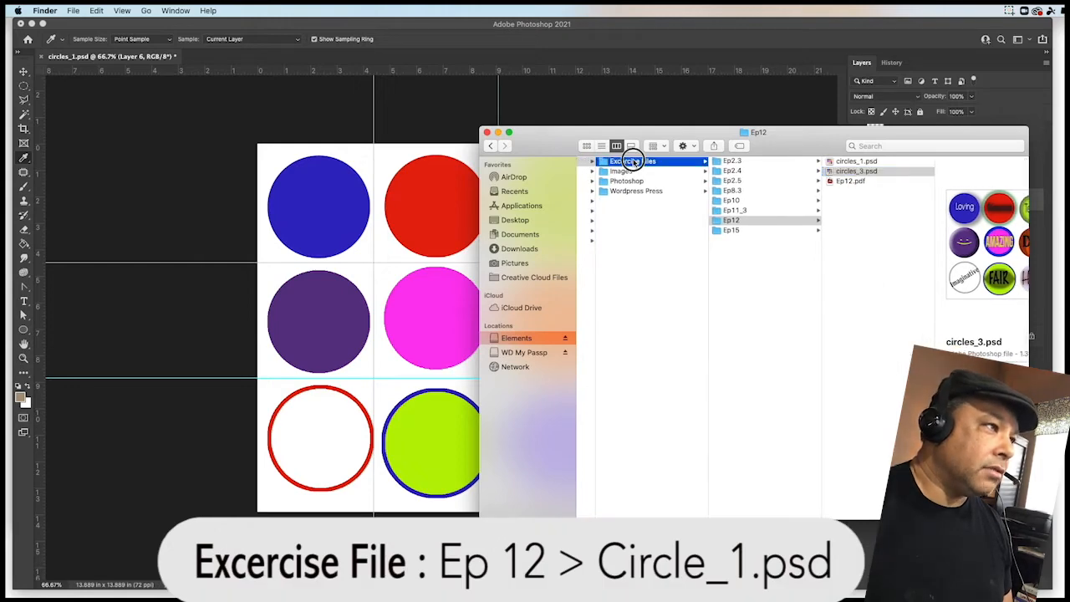
click(732, 221)
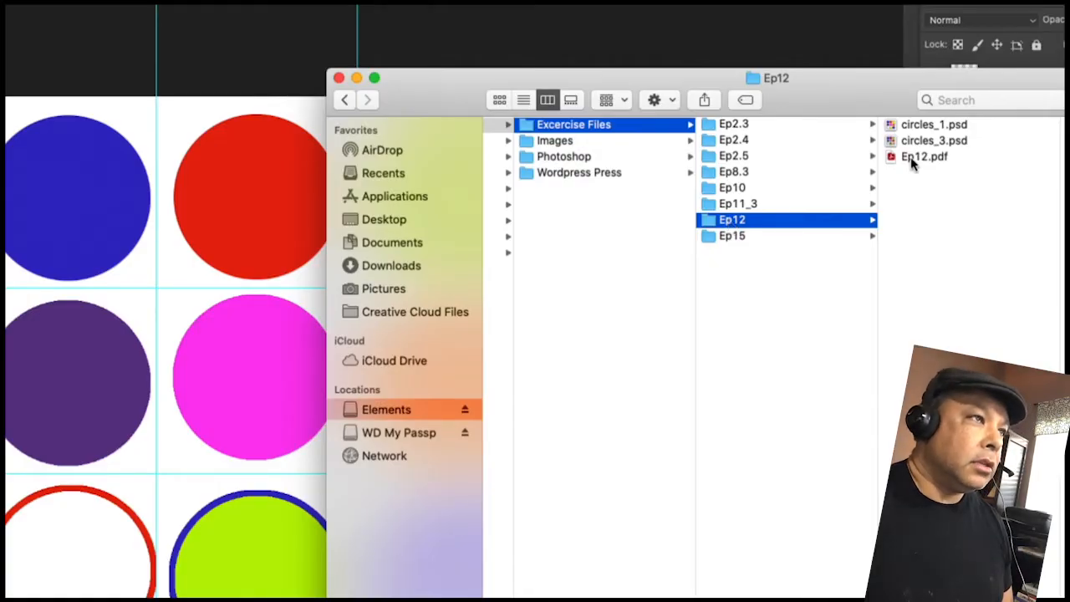
click(911, 127)
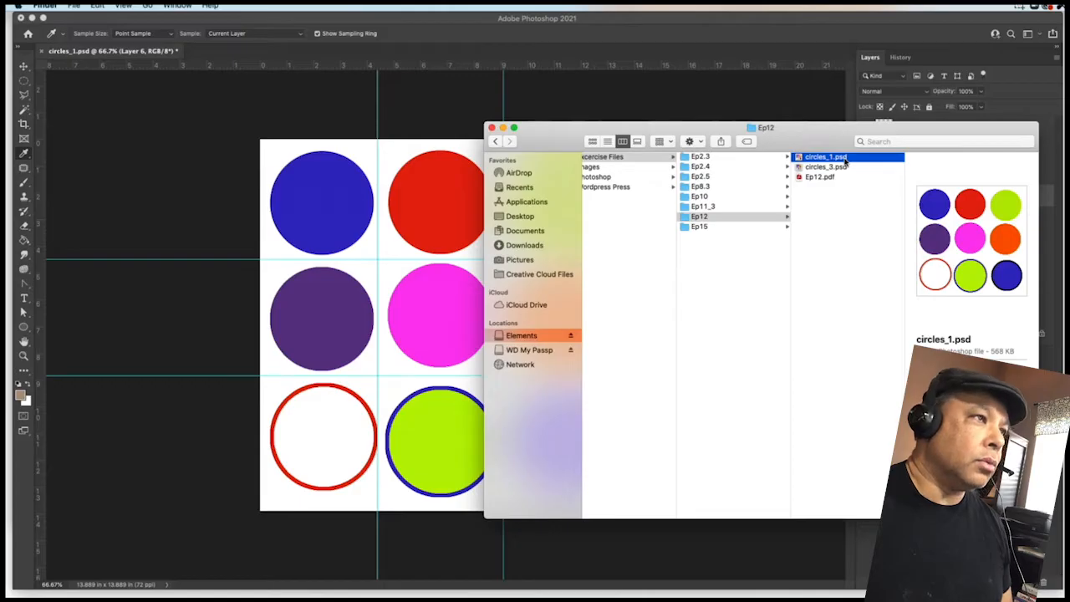
key(space)
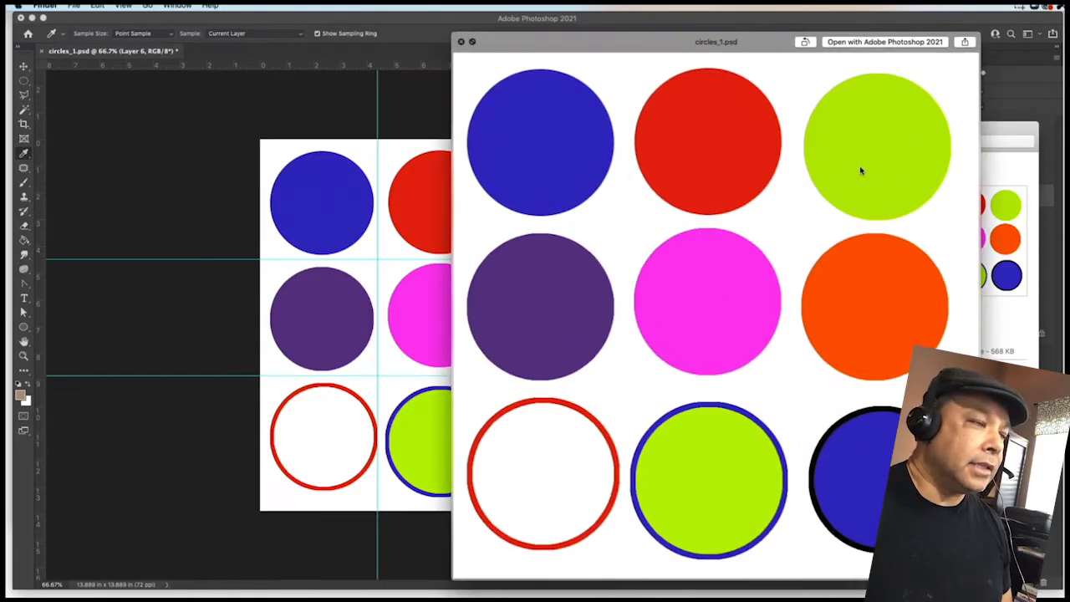
key(space)
drag(554, 135, 1069, 138)
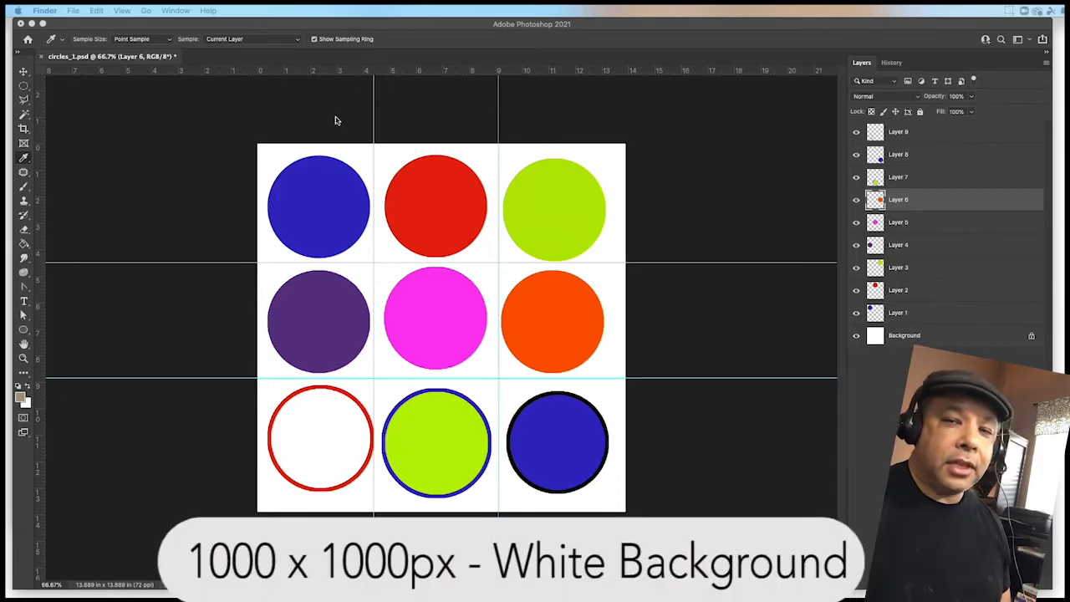
- Open the New Document dialog and pick the recent 1000 x 1000 px at 72 ppi preset
click(275, 25)
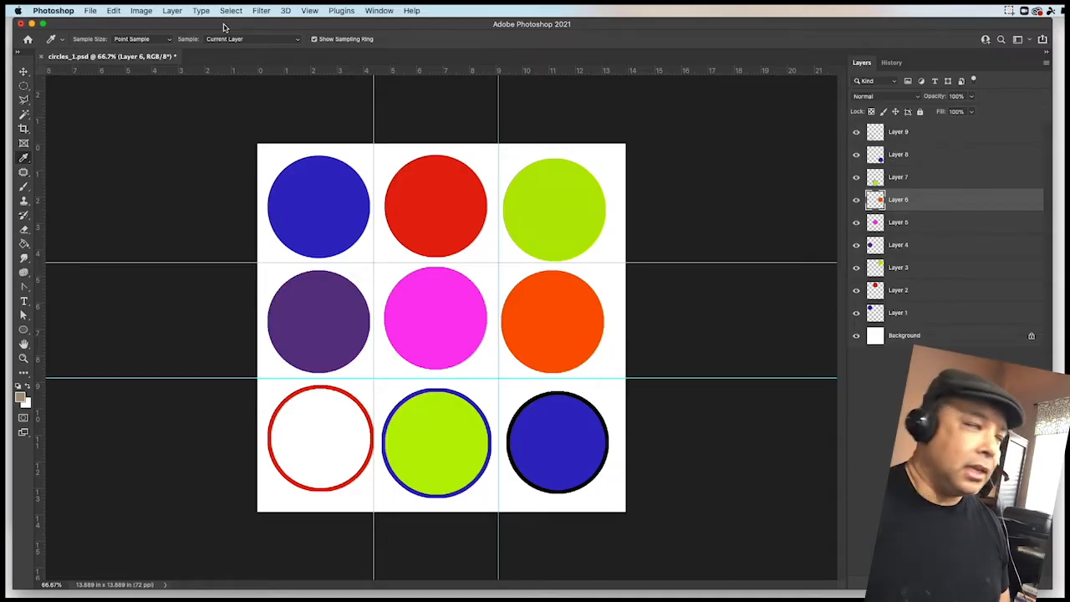
click(90, 10)
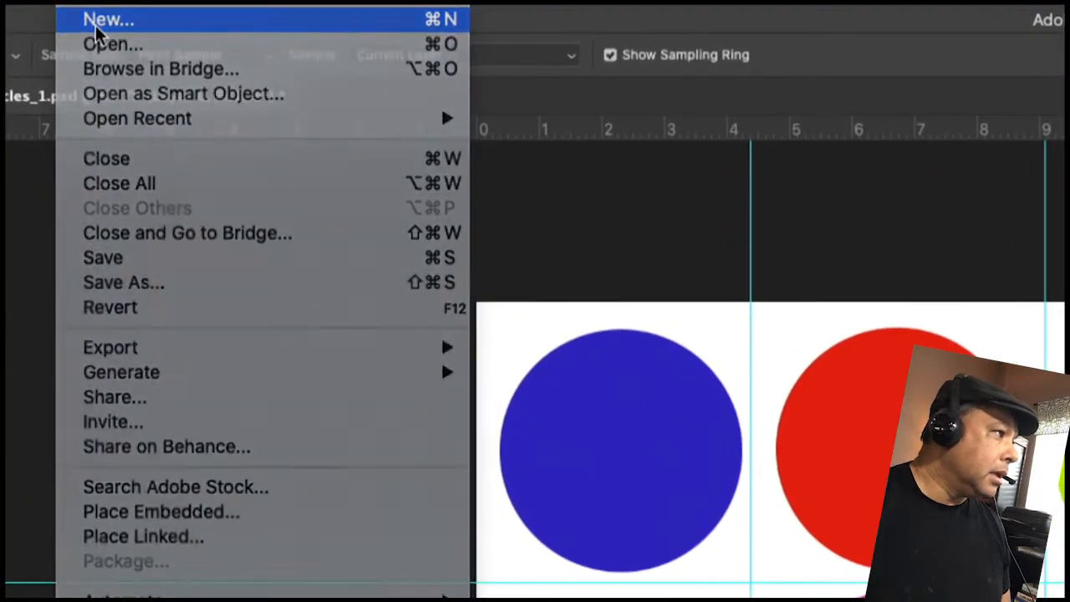
click(94, 25)
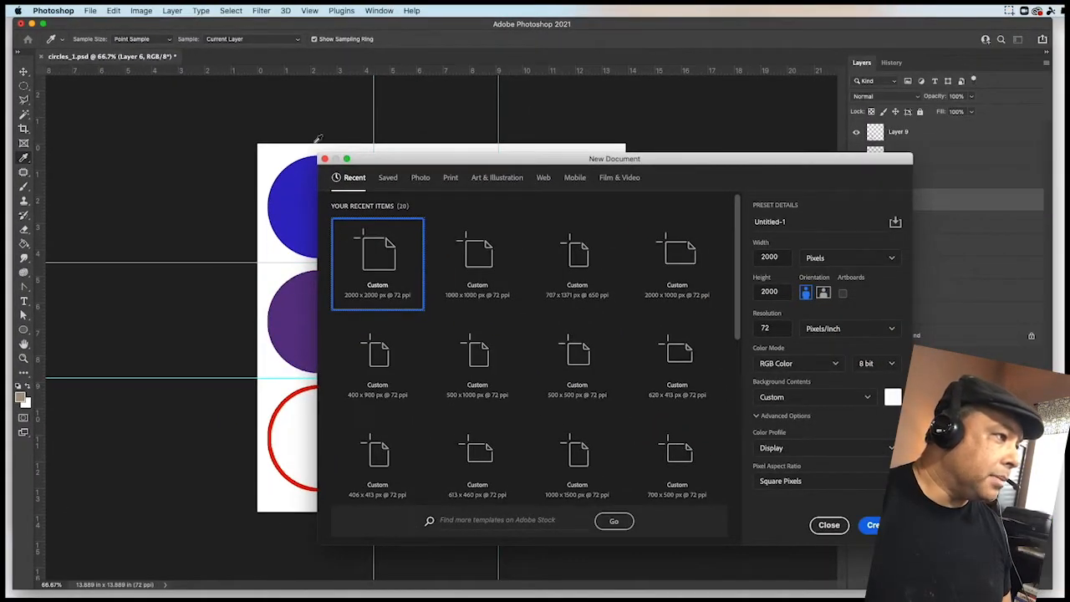
click(481, 273)
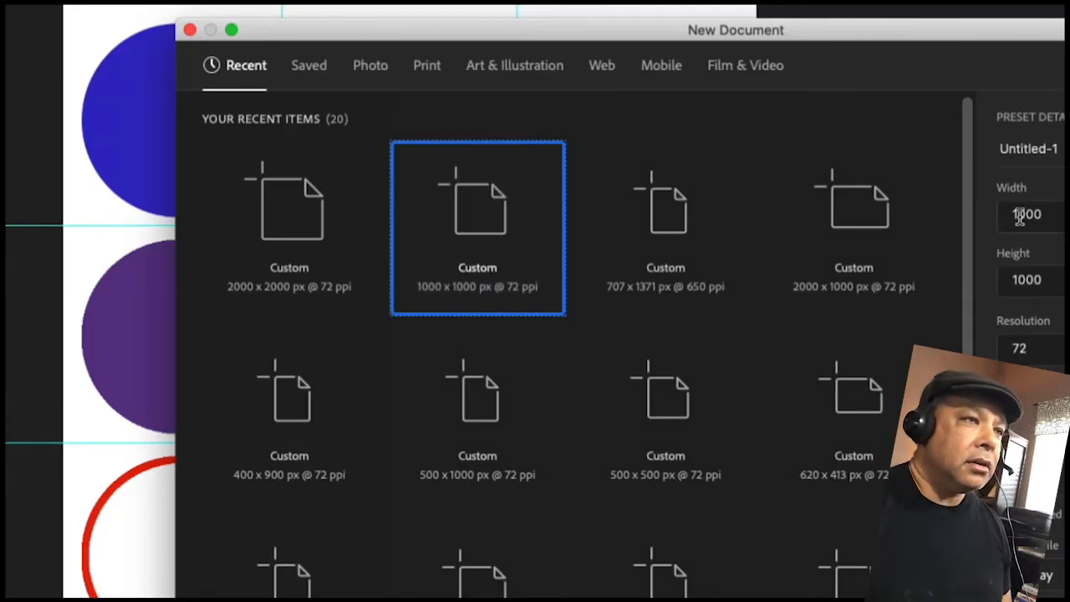
- Try setting the height to 982 px and nudging it back to 1000 px
double_click(1051, 216)
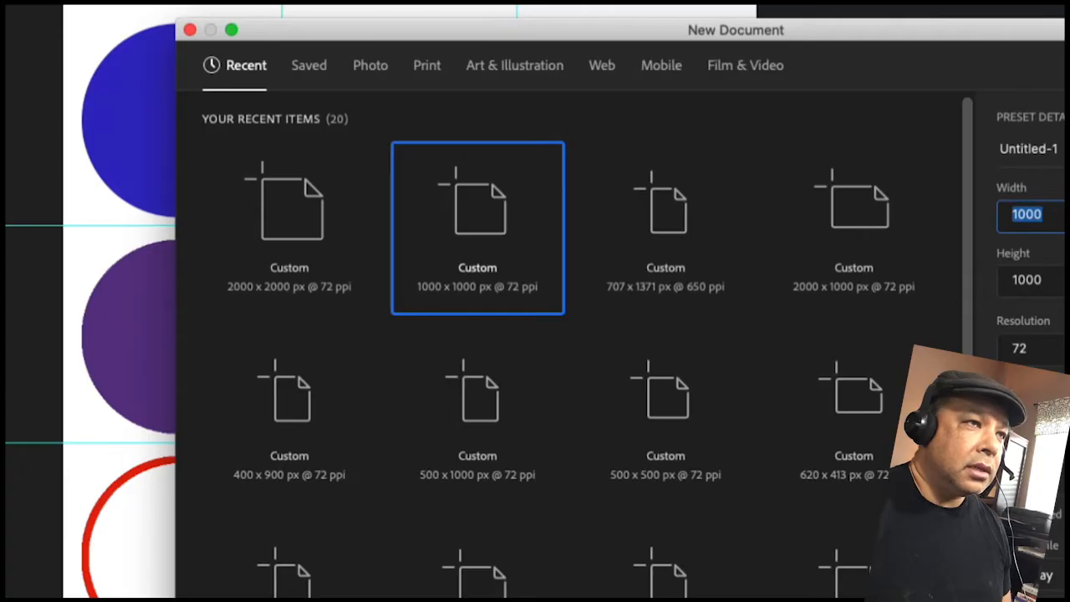
double_click(1048, 280)
text(982)
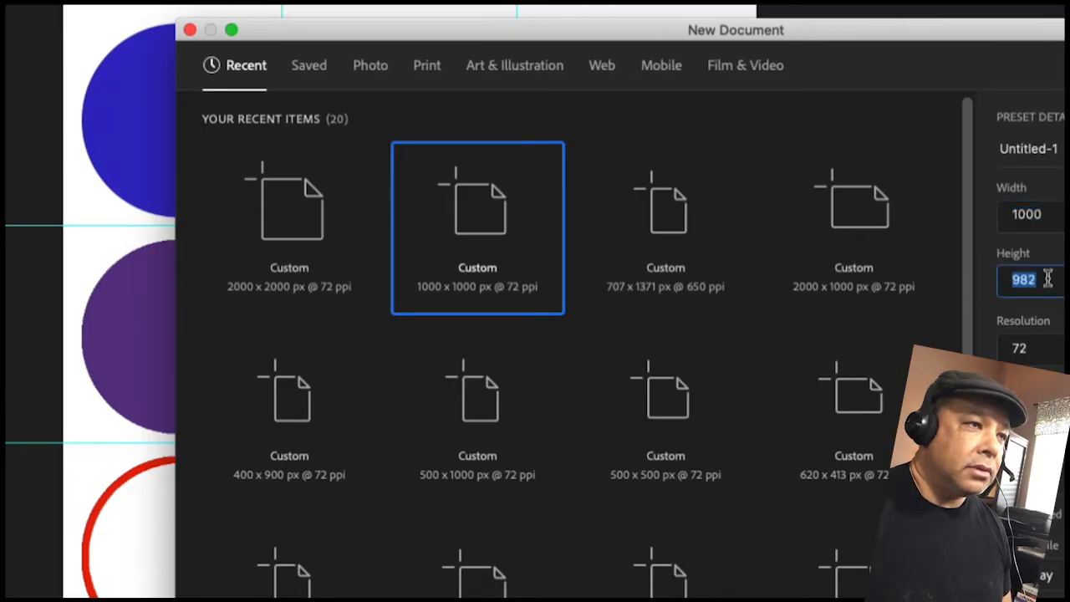
key(Up)
key(Up)
key(Up)
key(Up)
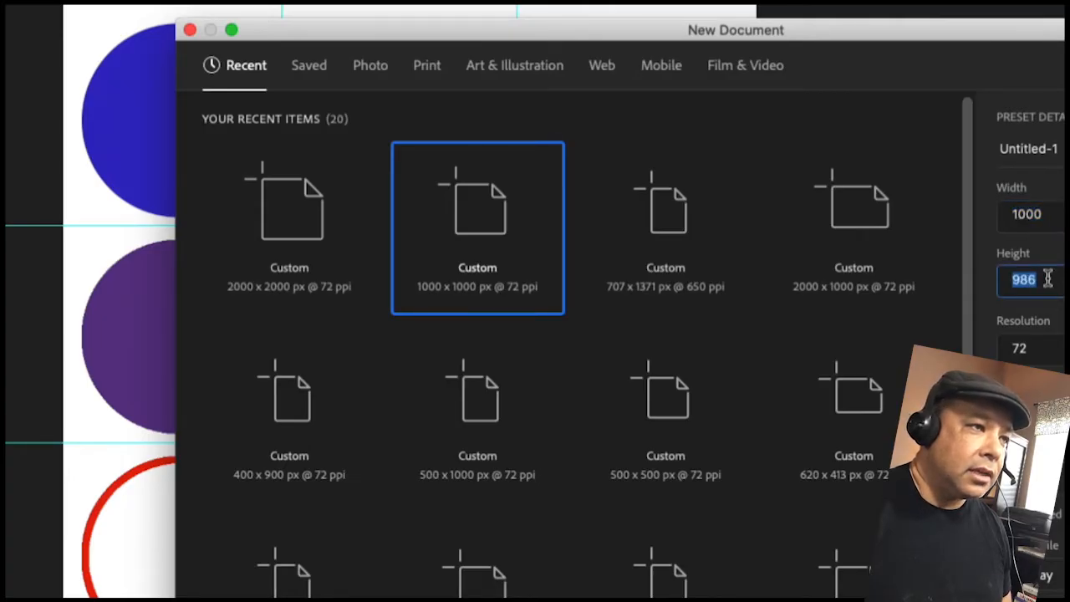
key(Up)
key(Up)
key(Up)
key(Up)
key(Up)
key(Up)
key(Up)
key(Up)
key(Up)
key(Up)
key(Up)
key(Up)
key(Down)
key(Down)
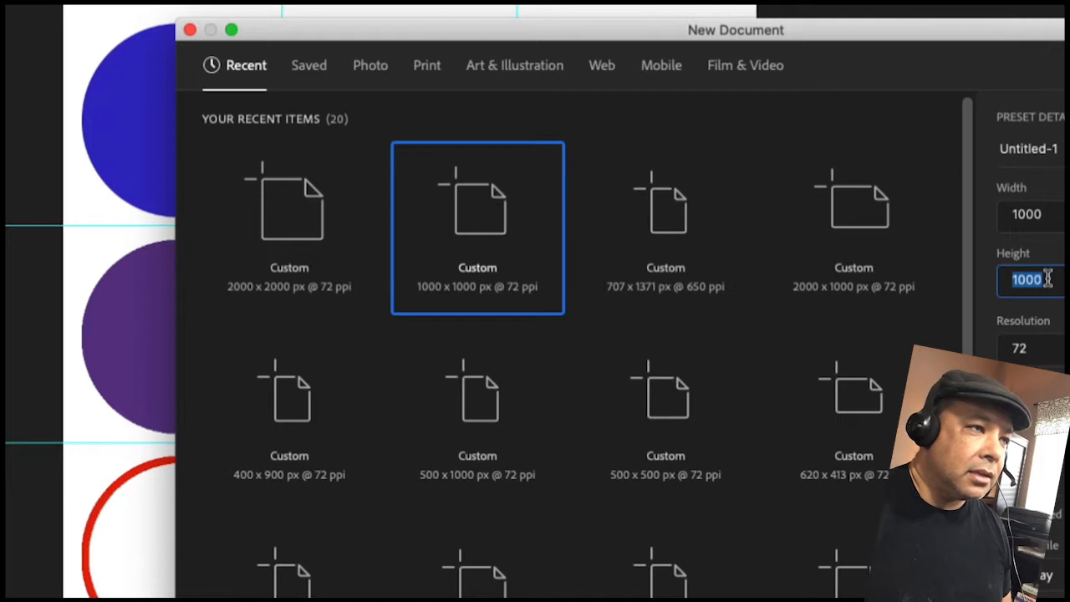
- Create the new 1000 x 1000 px document at 72 ppi
click(1041, 338)
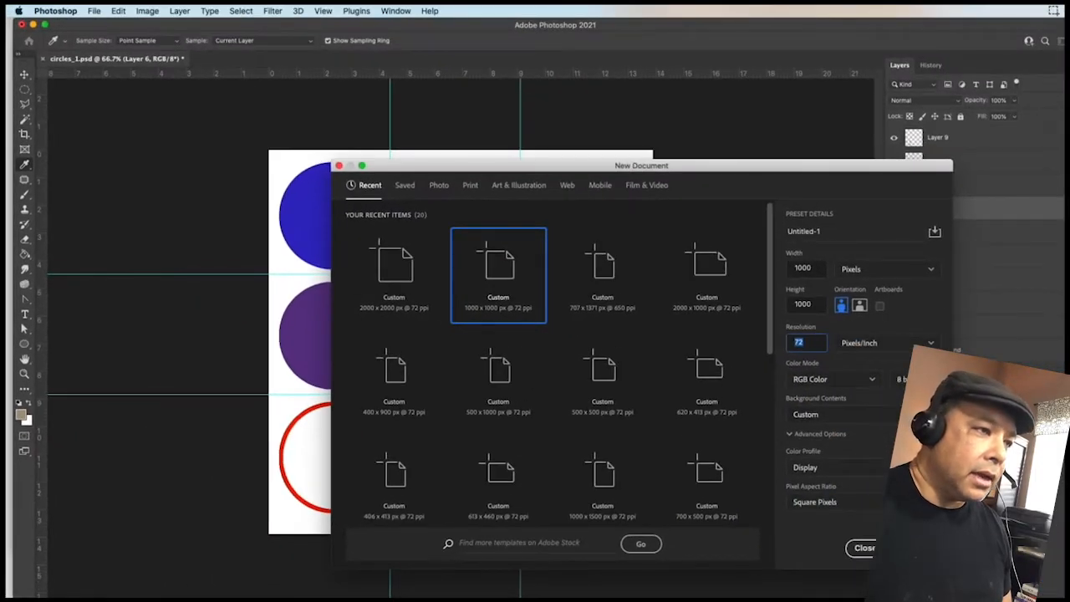
click(916, 548)
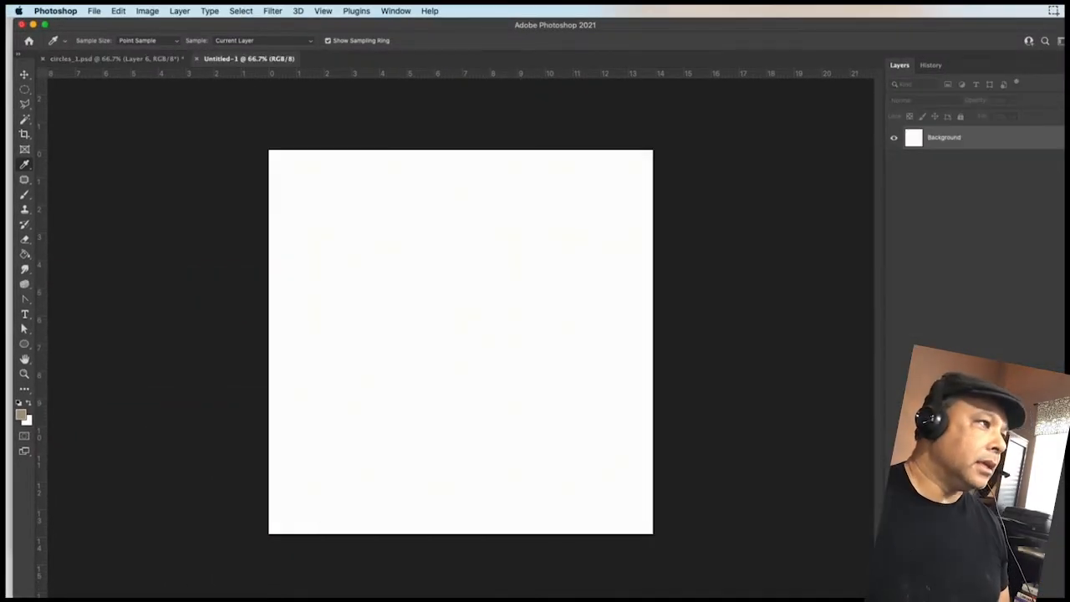
- Switch between the circles_1.psd and Untitled-1 documents to compare them
click(123, 59)
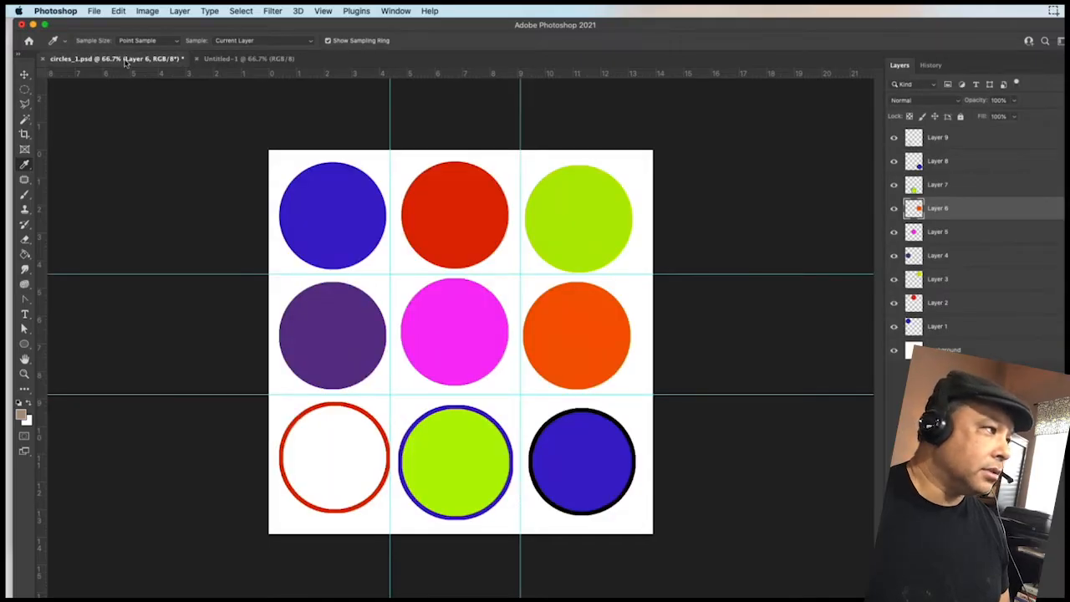
click(234, 58)
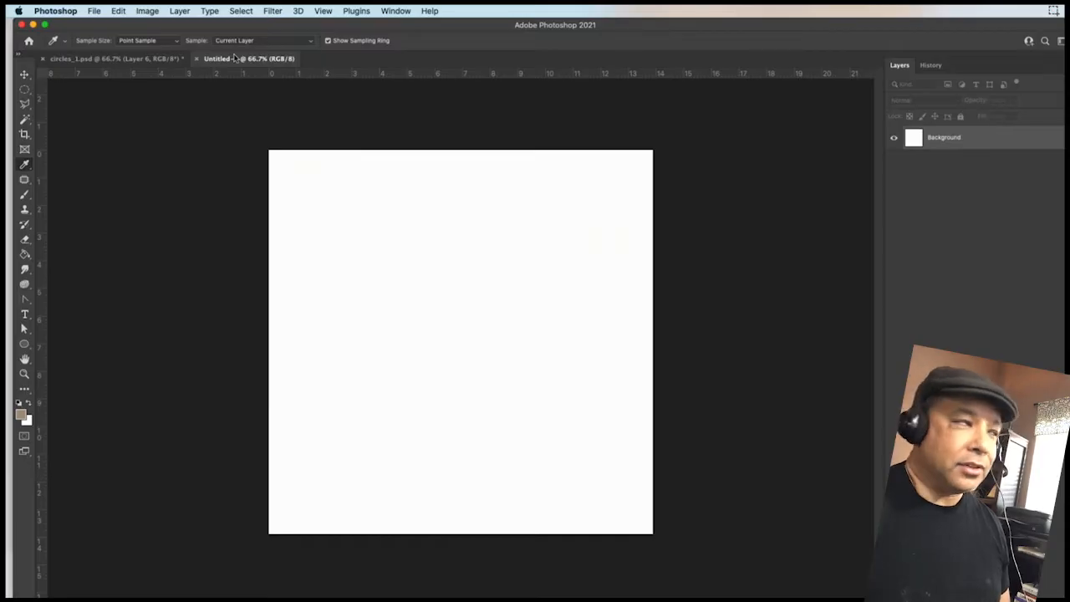
click(144, 60)
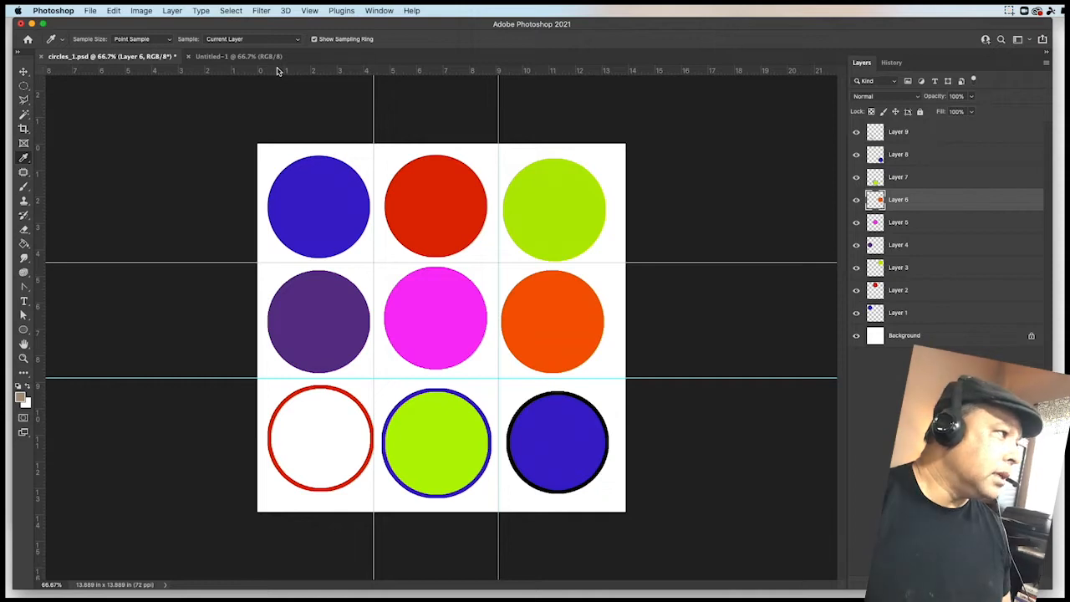
click(235, 57)
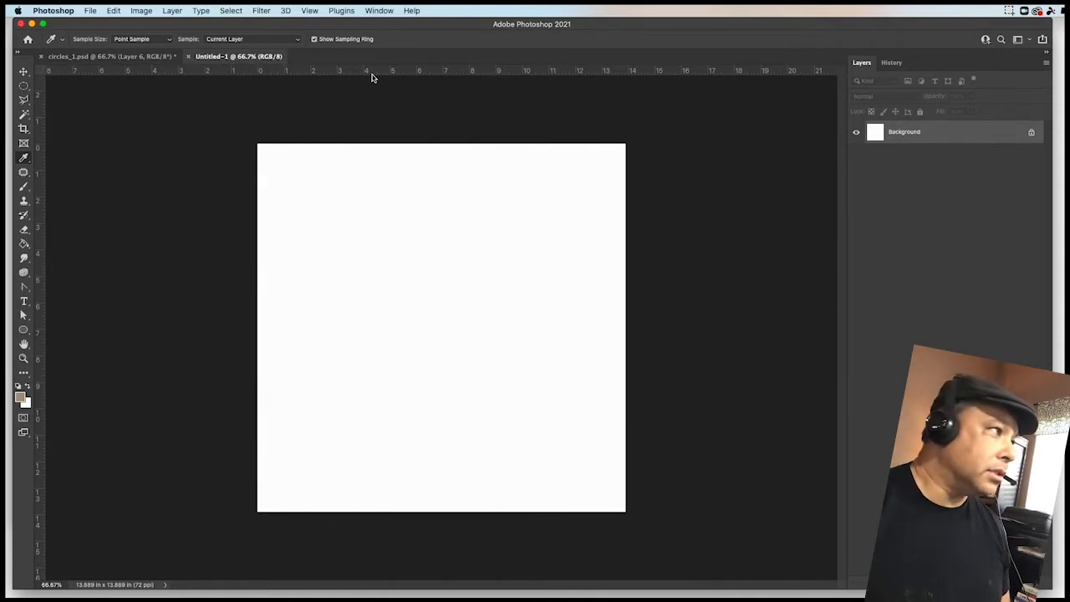
click(309, 10)
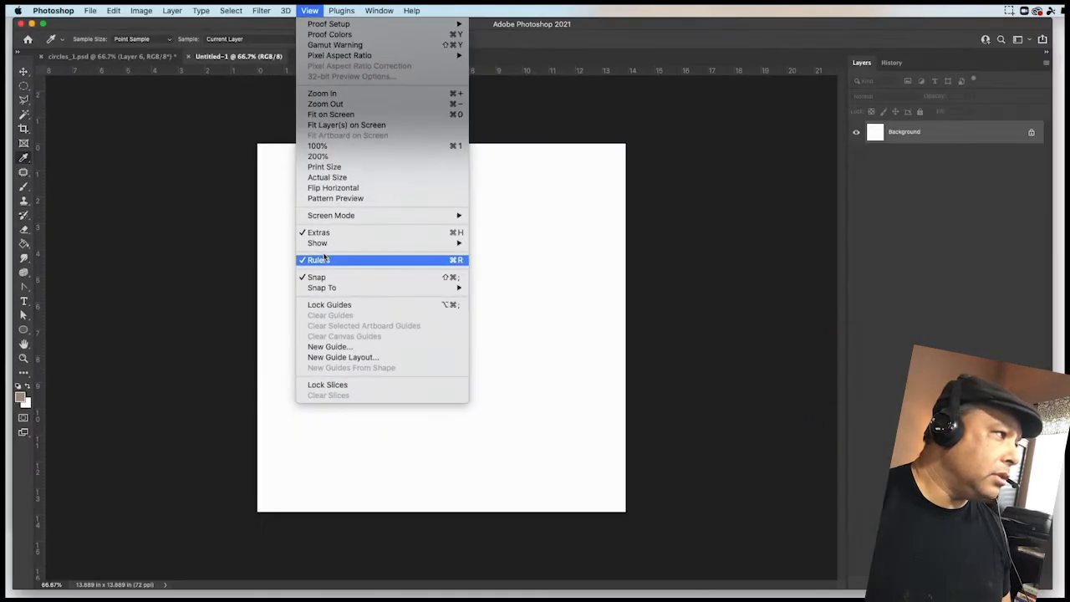
click(140, 317)
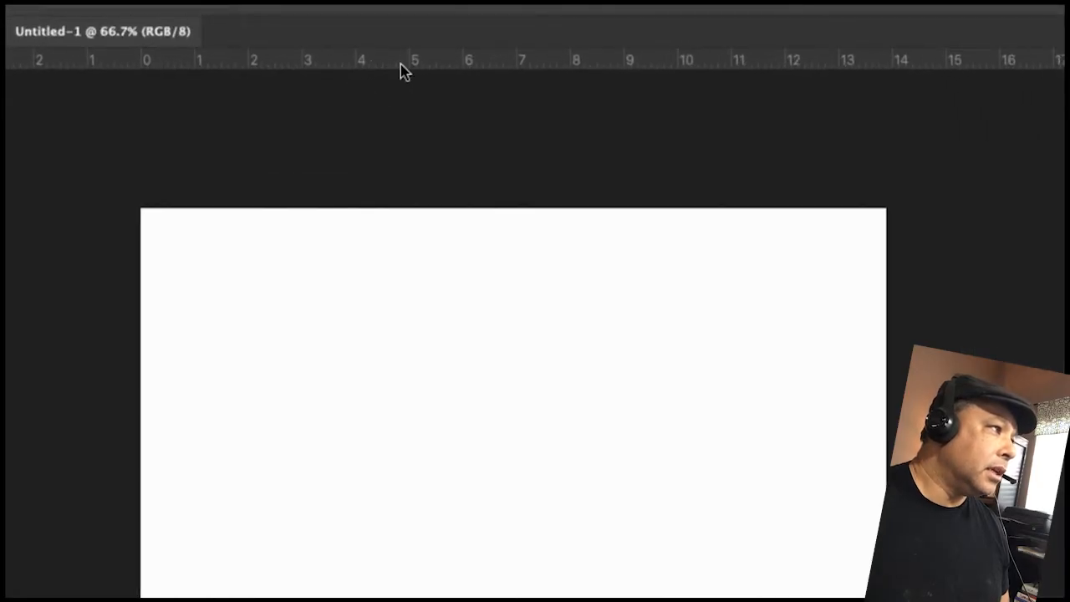
right_click(402, 71)
key(Escape)
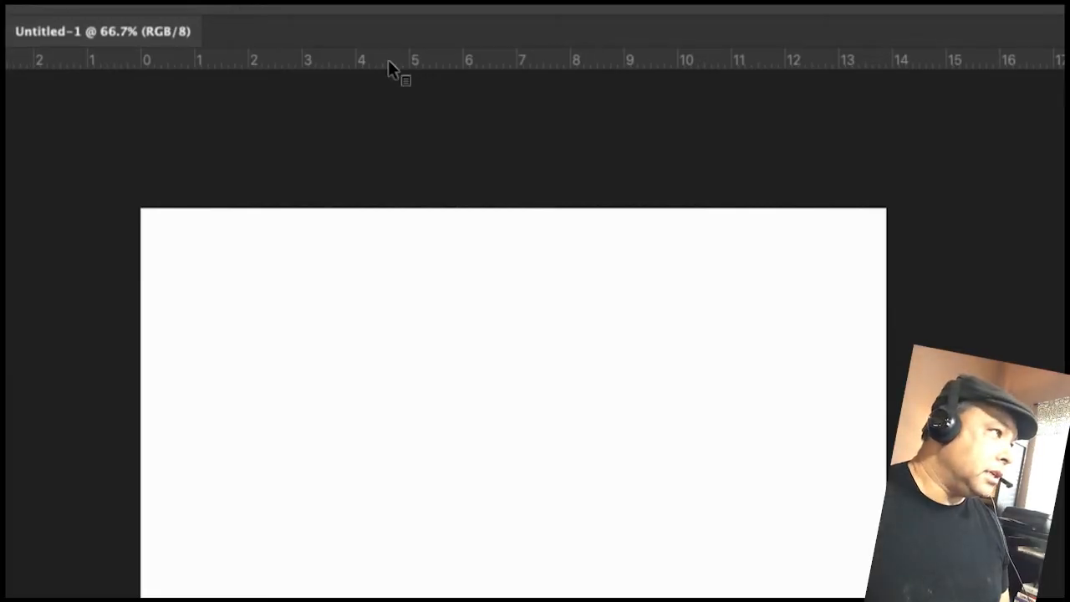
- Switch the ruler units to Pixels, then back to Inches
right_click(389, 65)
click(425, 70)
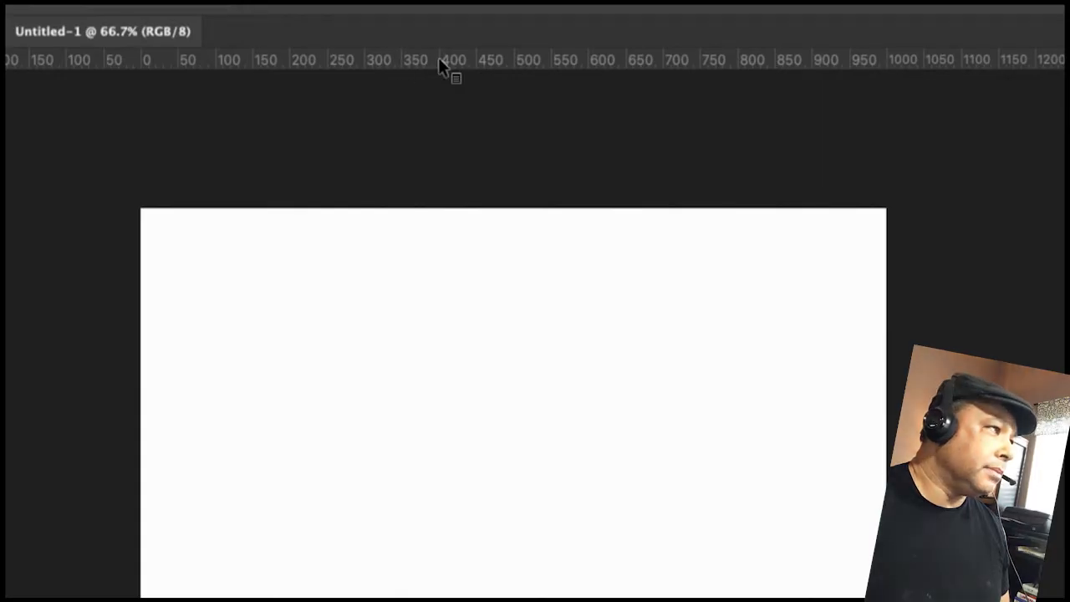
right_click(437, 59)
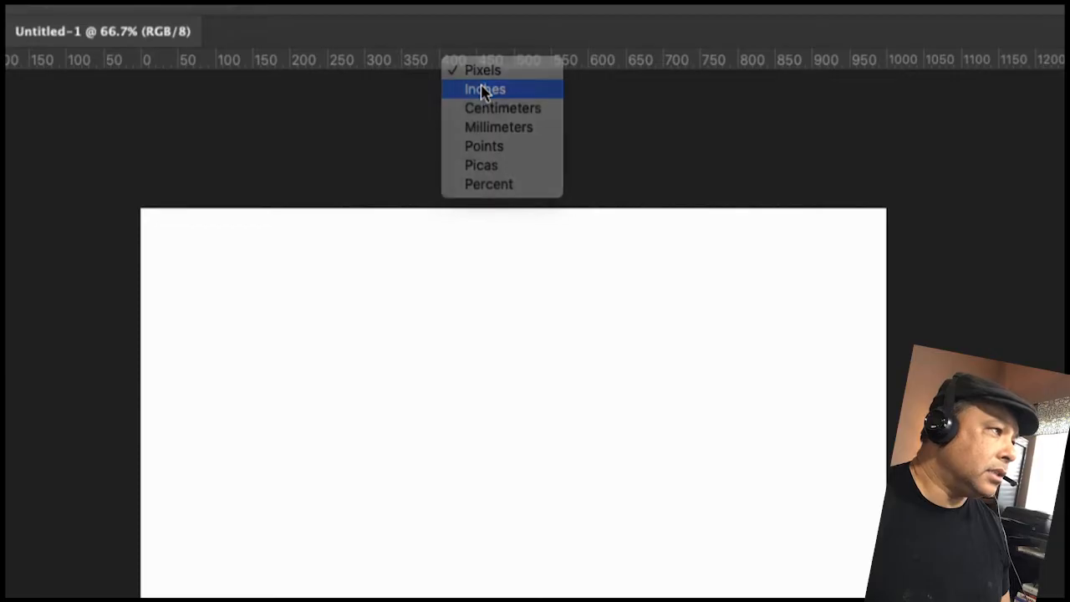
click(484, 90)
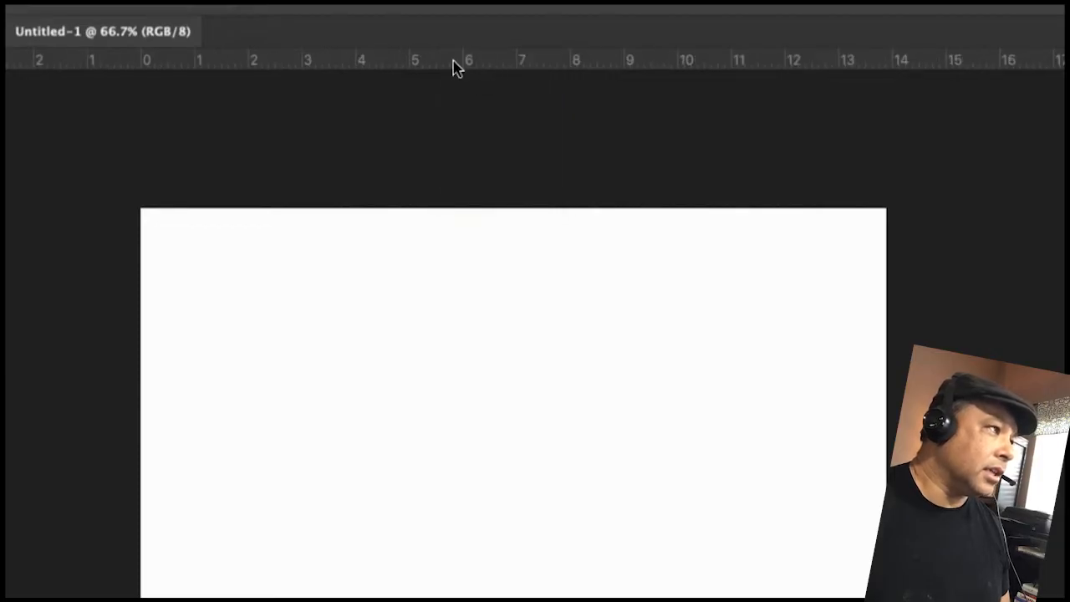
right_click(455, 63)
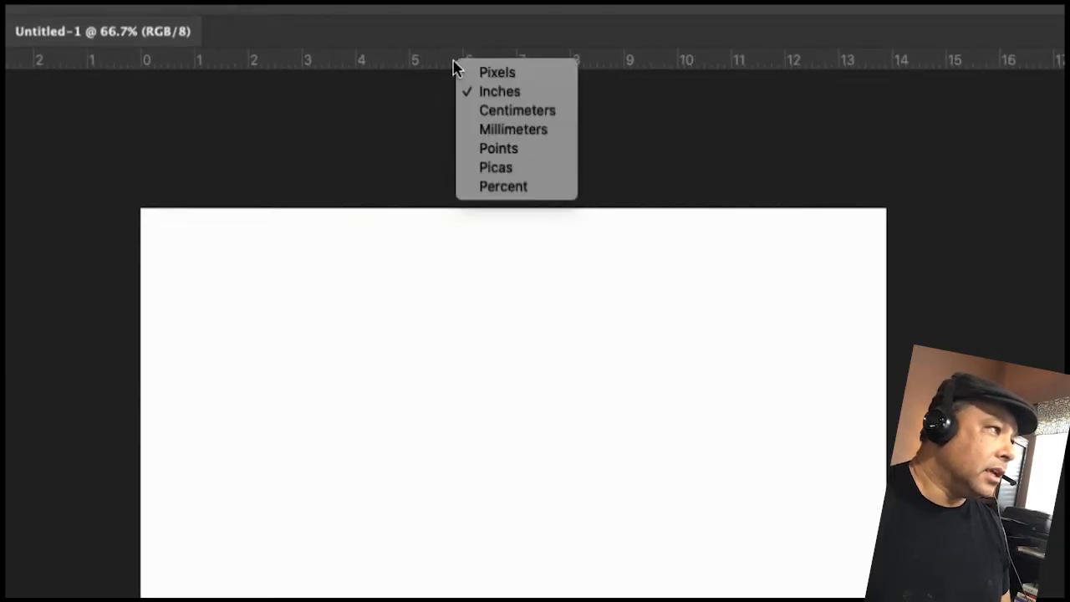
click(510, 94)
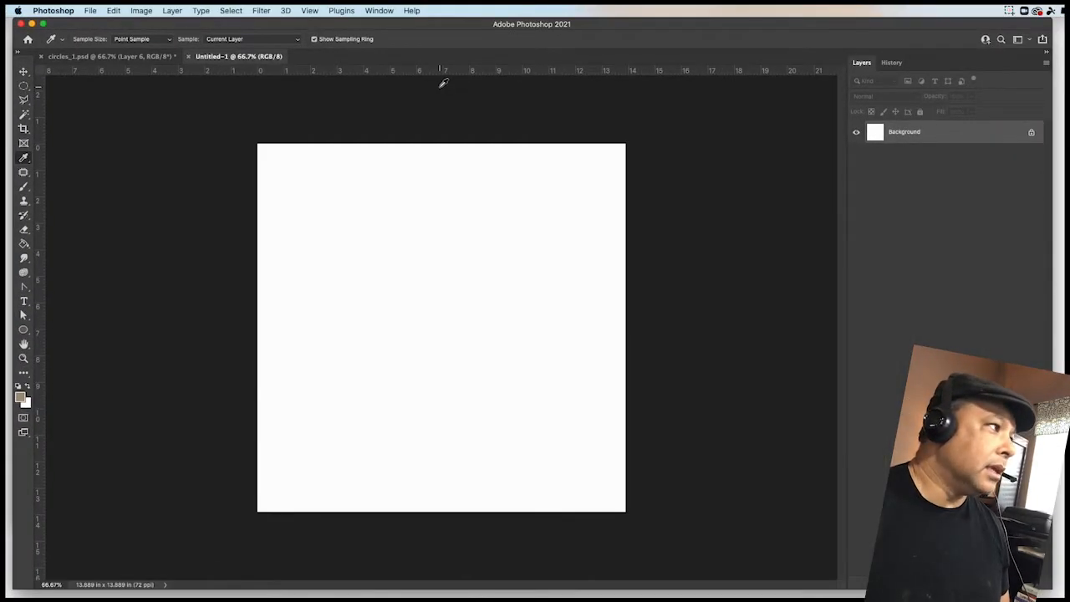
- Switch back and forth between the two document tabs to compare their rulers and canvas
click(127, 57)
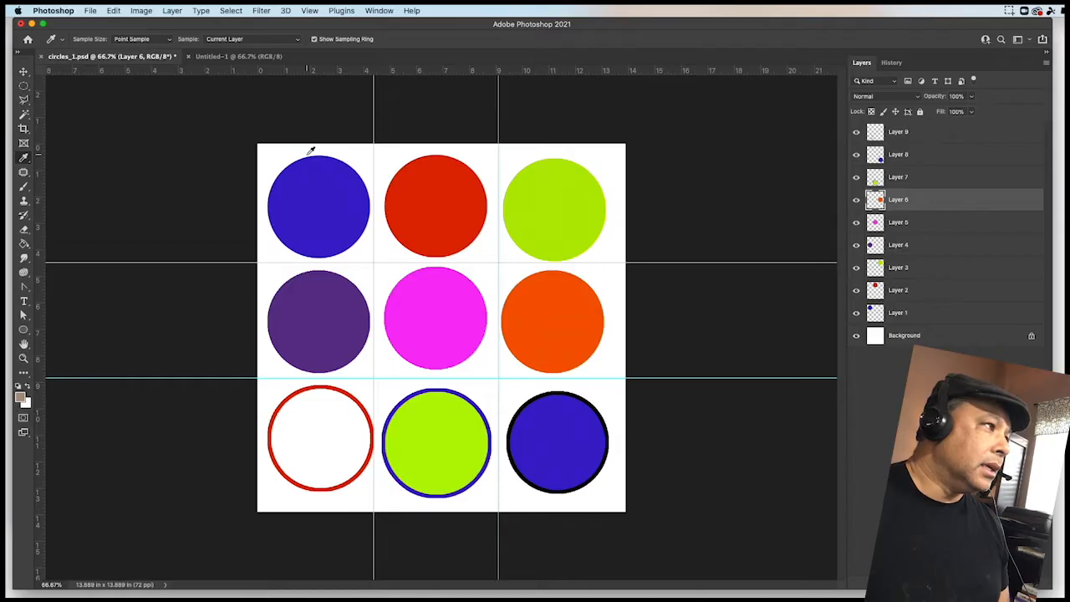
click(230, 60)
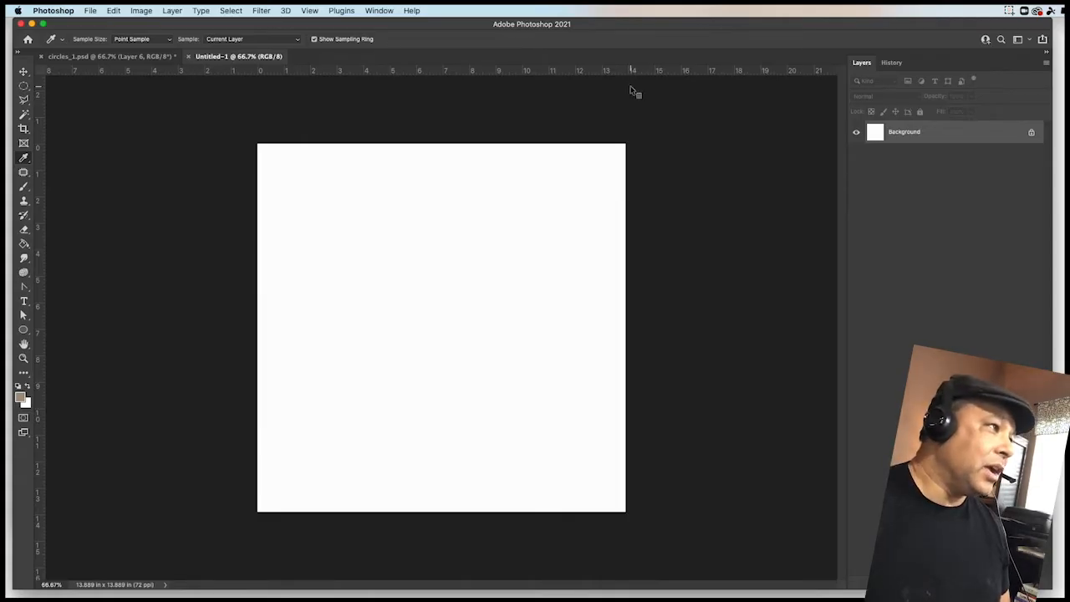
click(119, 58)
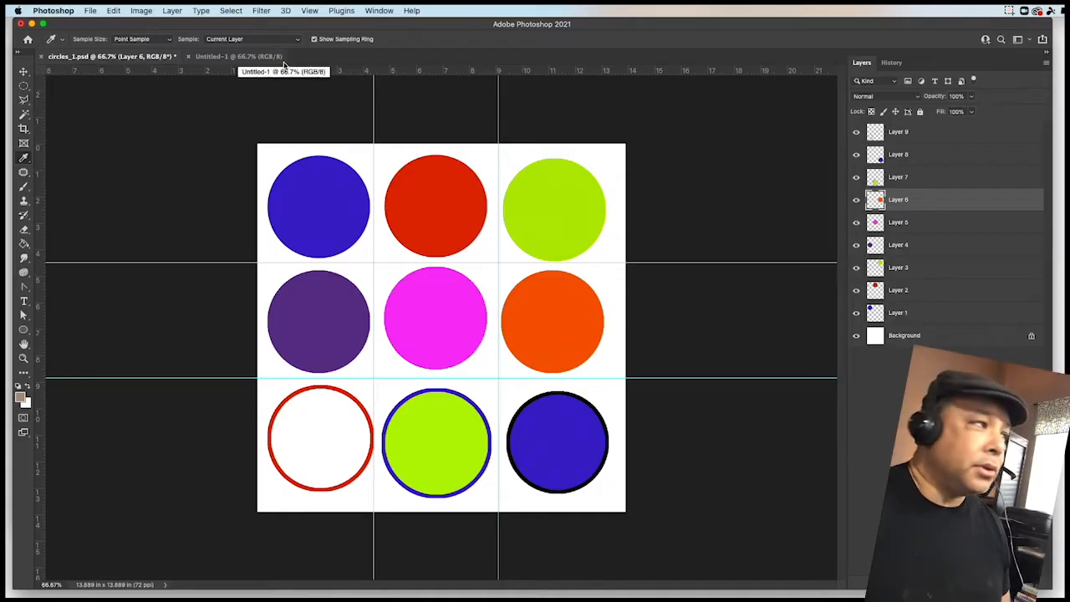
click(245, 64)
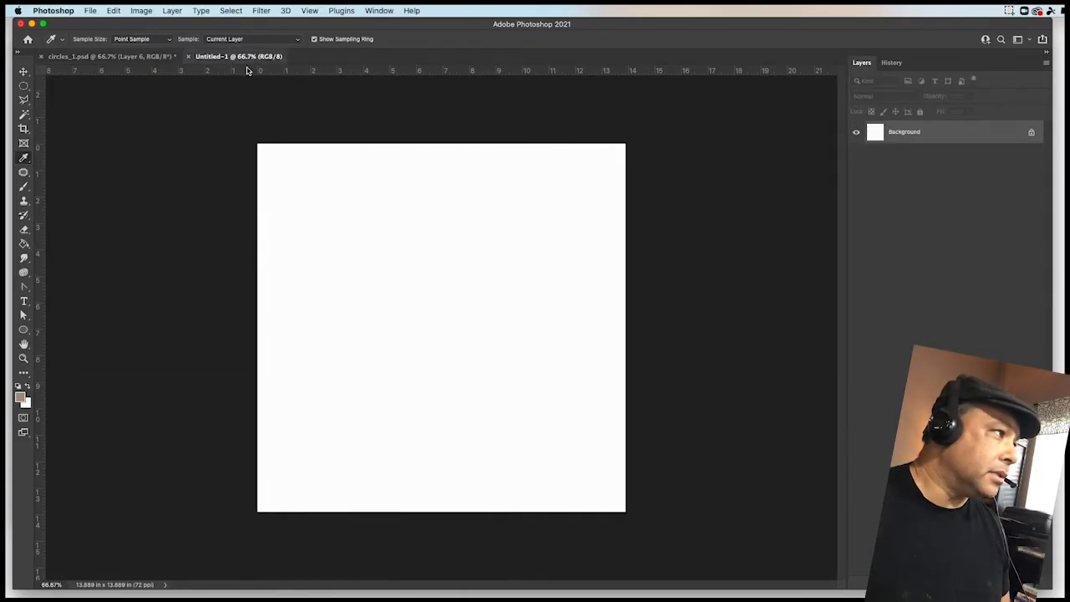
click(154, 59)
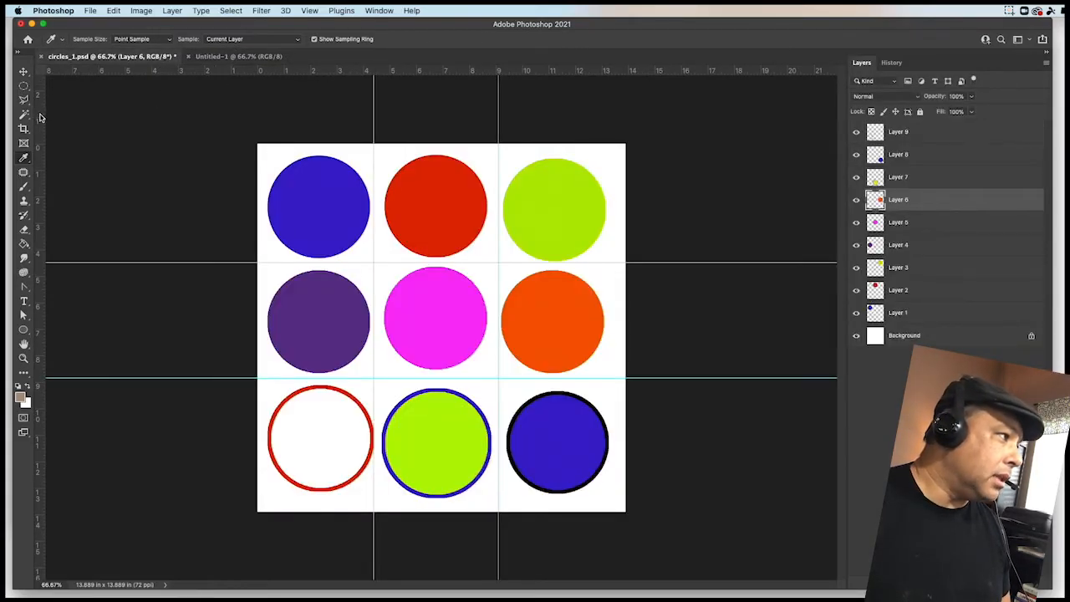
click(224, 56)
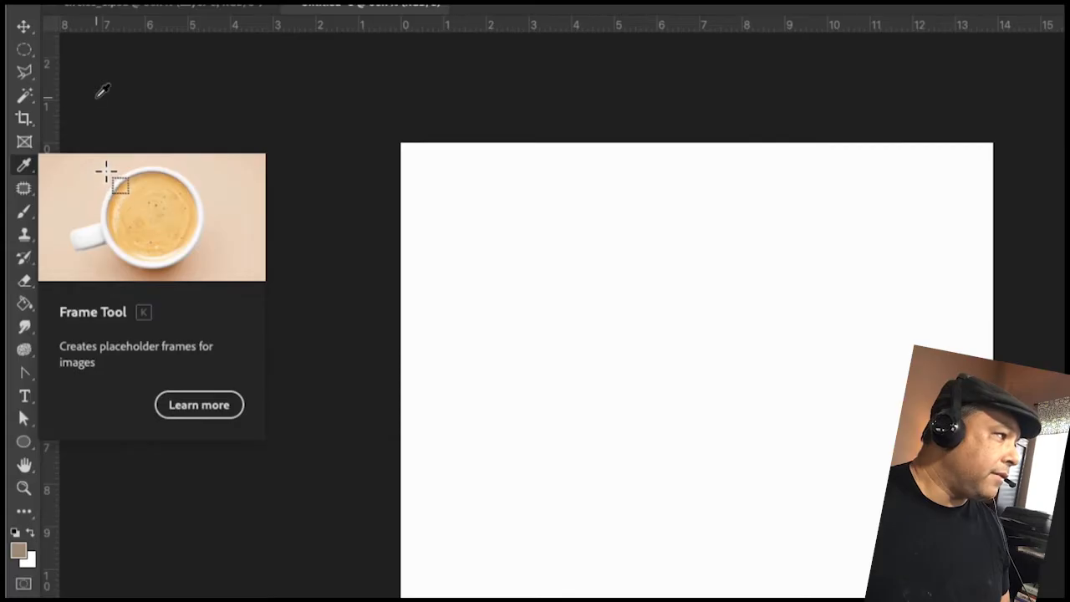
- Drag a vertical guide from the ruler onto the new canvas, about a third of the way across
click(25, 50)
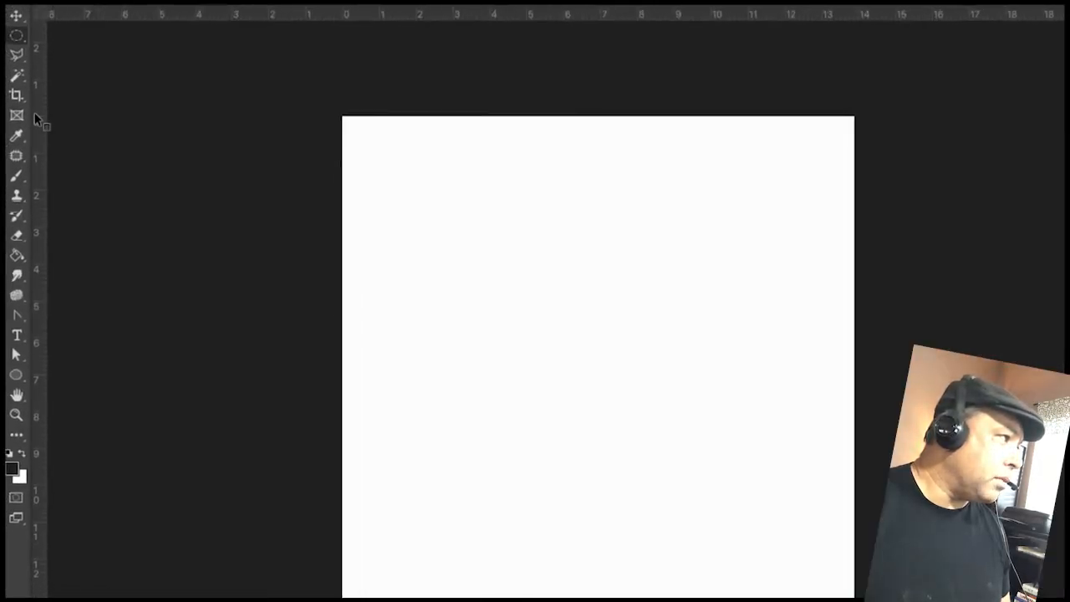
drag(35, 117, 436, 107)
key(ctrl+z)
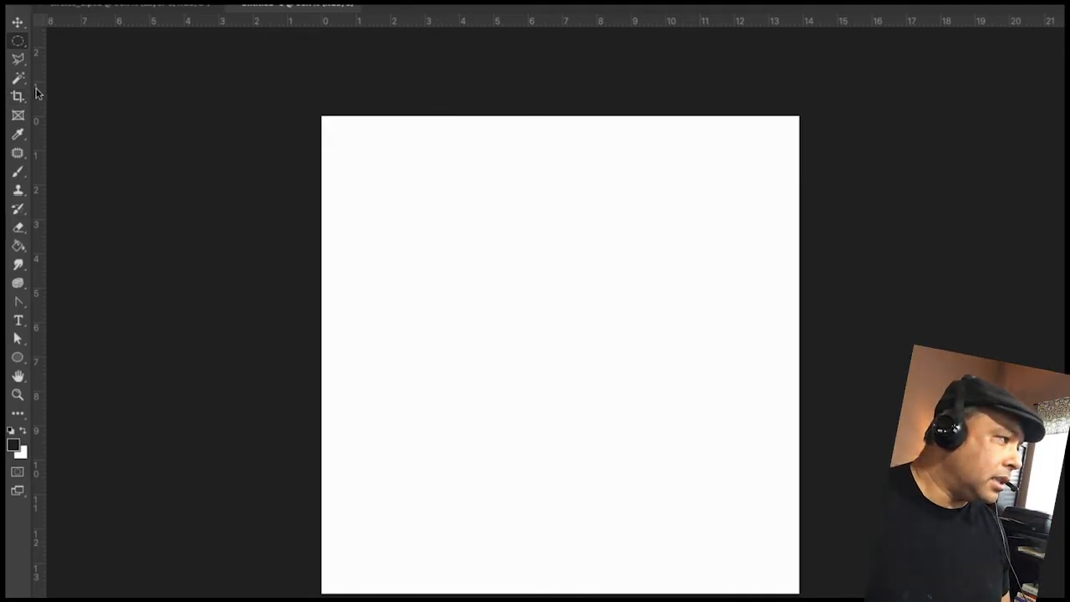
drag(36, 93, 436, 107)
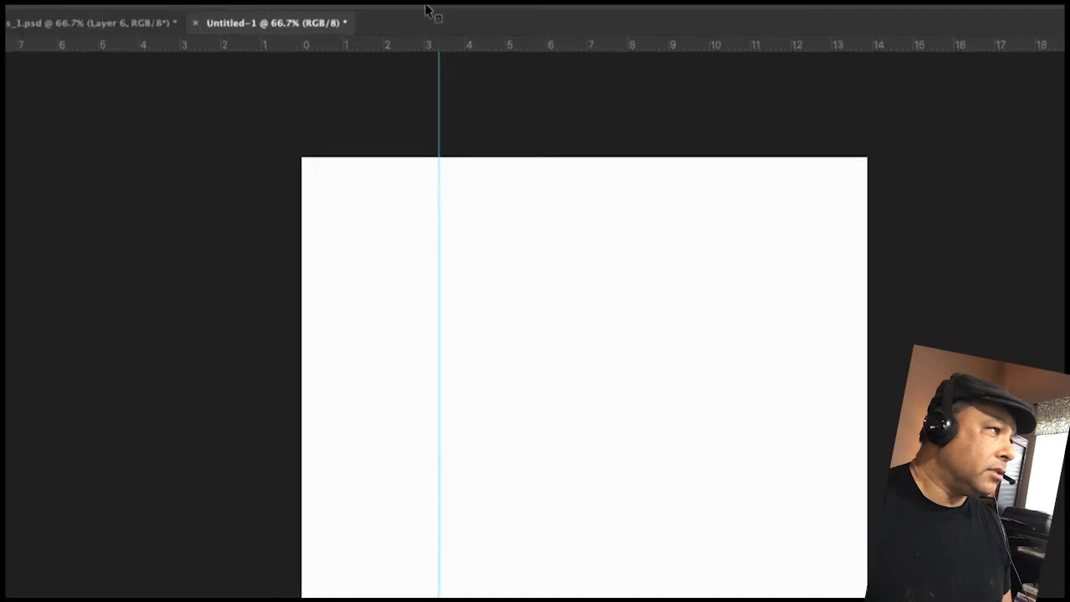
drag(439, 57, 502, 92)
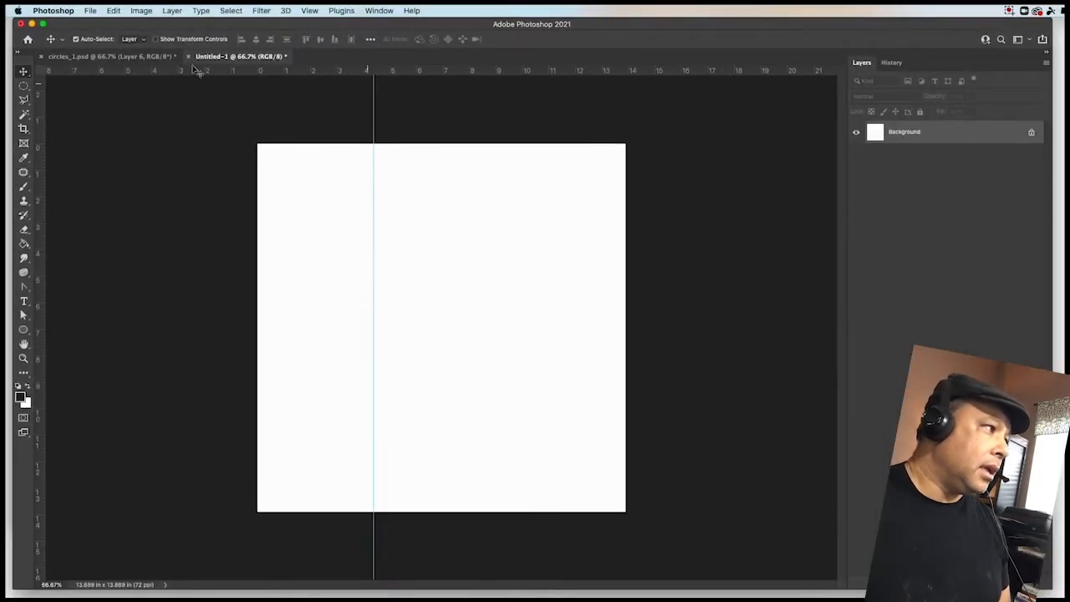
- Compare with circles_1.psd, then add a second vertical guide on Untitled-1 at about 9 inches
click(102, 56)
click(251, 56)
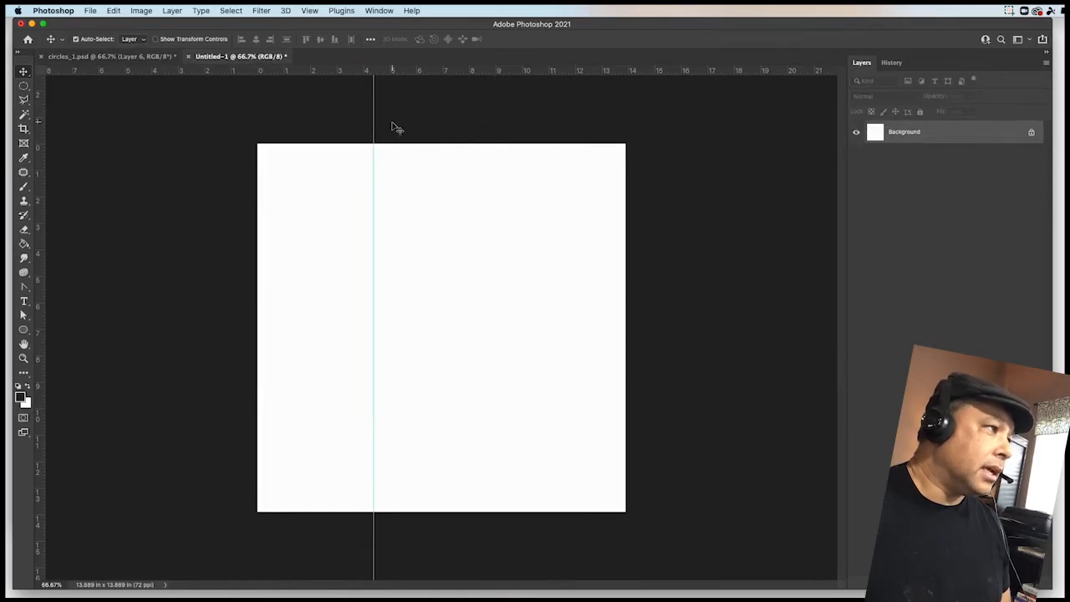
drag(57, 118, 496, 151)
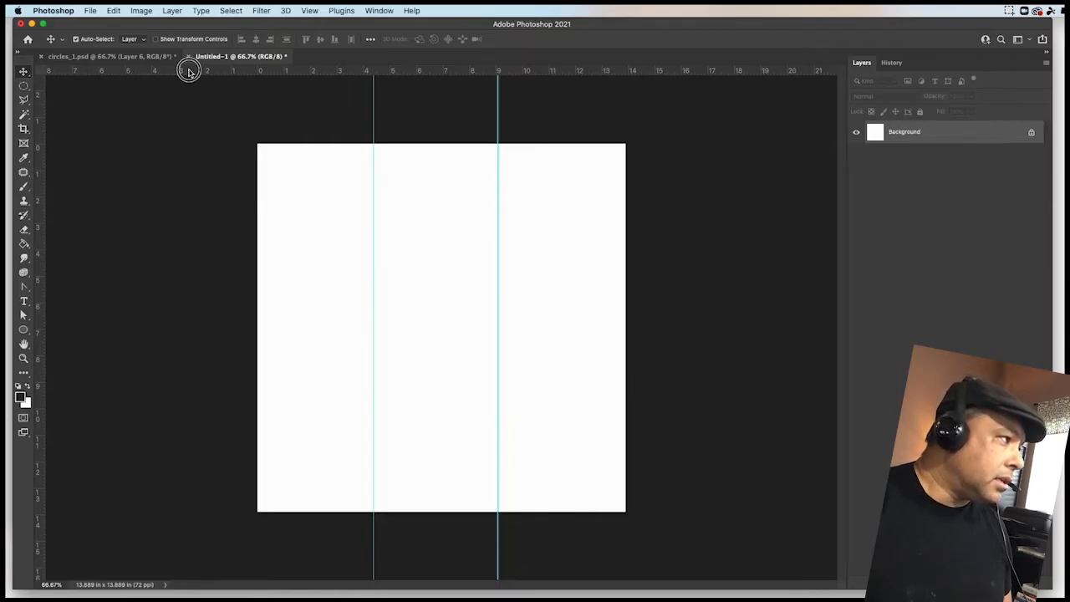
- Add two horizontal guides at about 4 and 9 inches to divide the canvas into a grid
drag(189, 73, 213, 257)
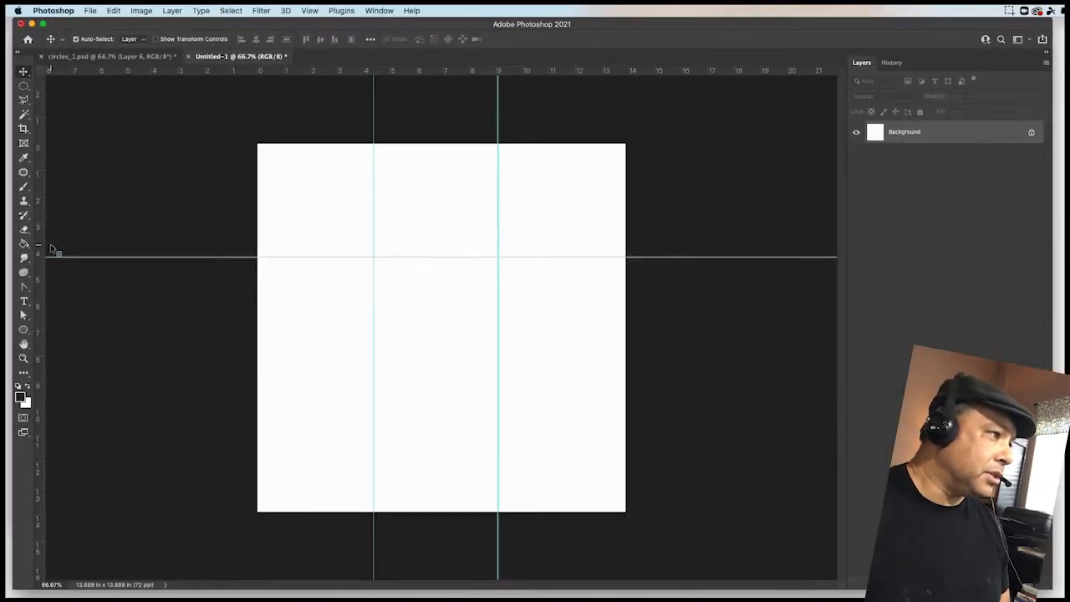
drag(168, 67, 169, 381)
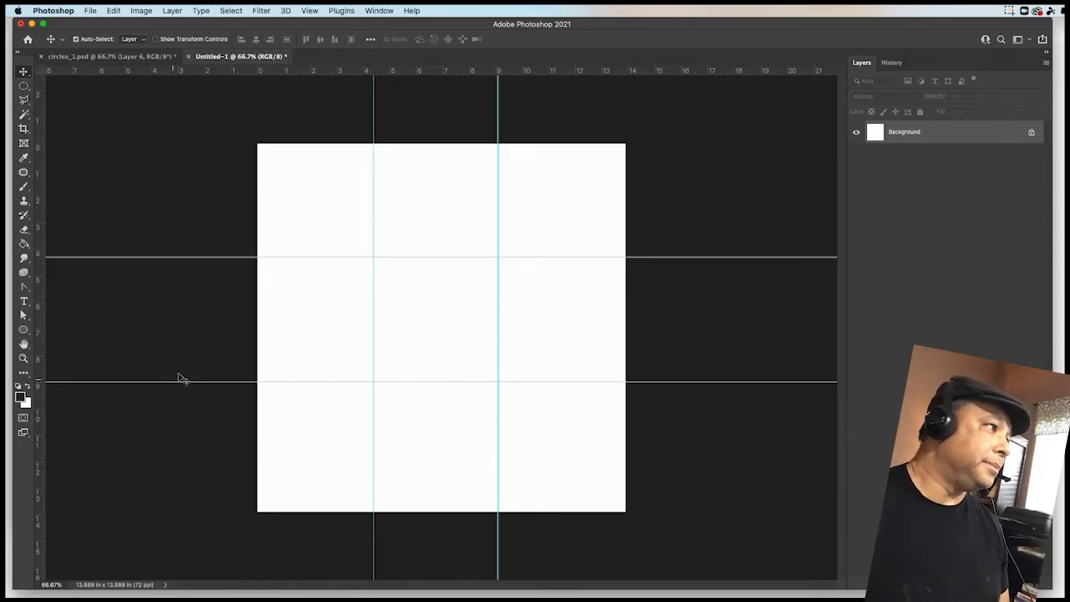
- Open the Ep12.pdf color reference from the Ep12 exercise folder and place its window beside the Photoshop document
click(119, 57)
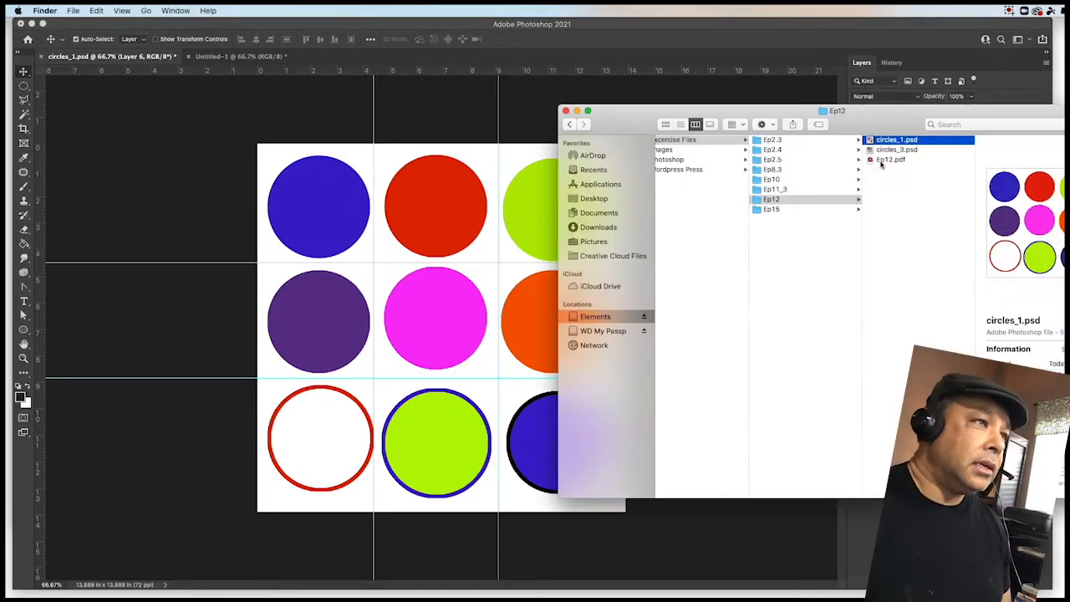
click(877, 160)
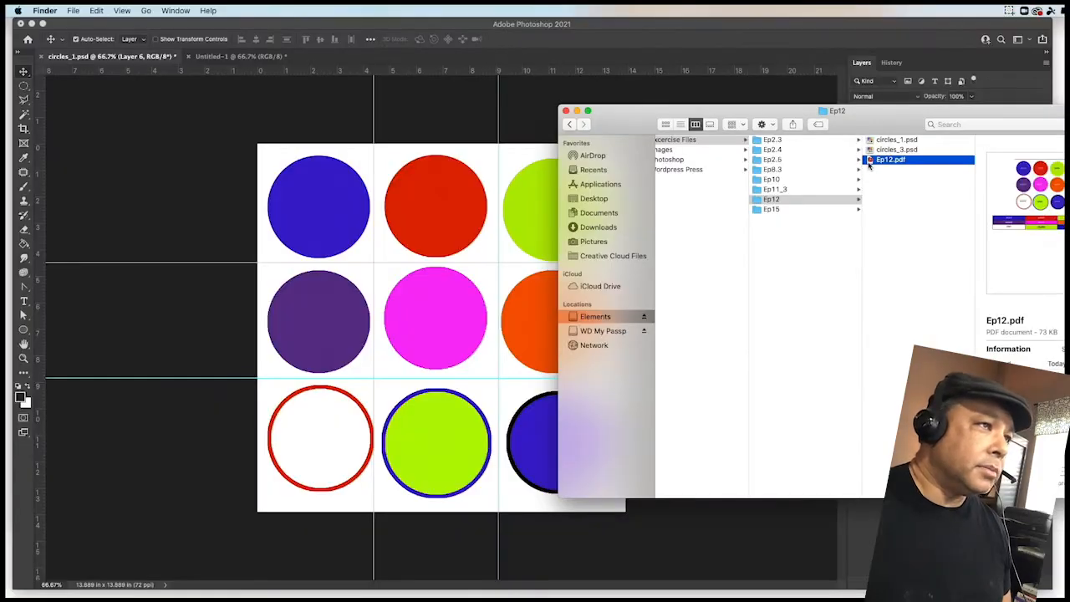
double_click(870, 162)
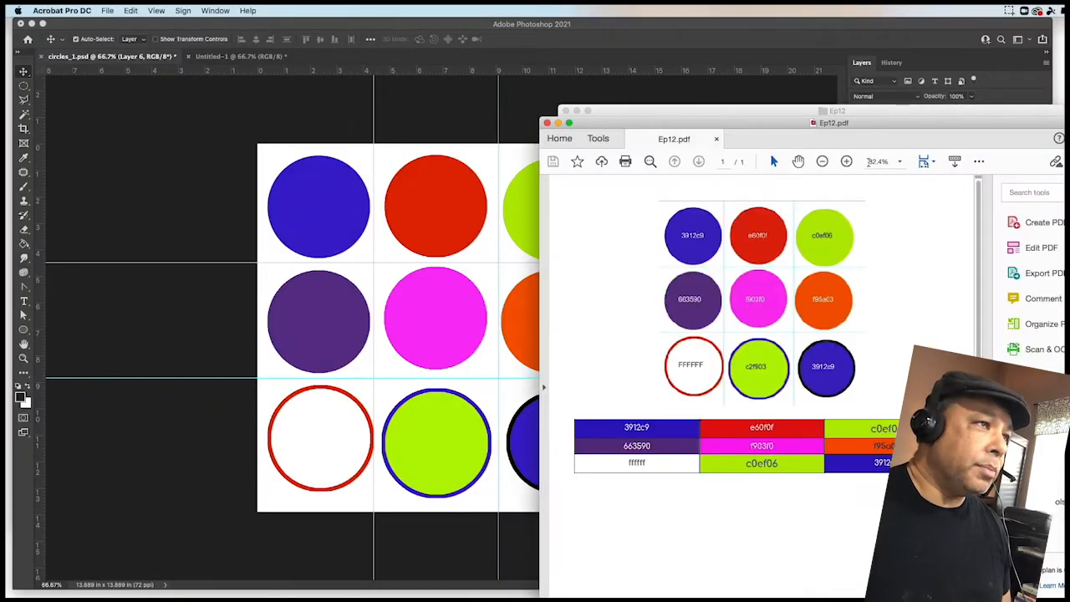
drag(712, 123, 755, 110)
drag(668, 110, 767, 86)
click(618, 120)
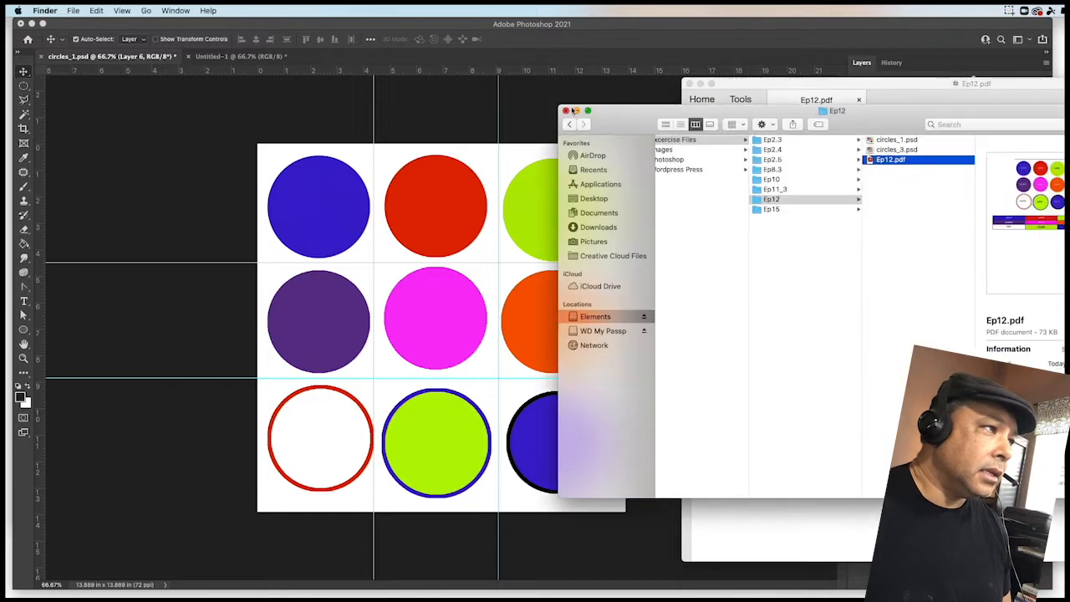
drag(624, 121, 1069, 134)
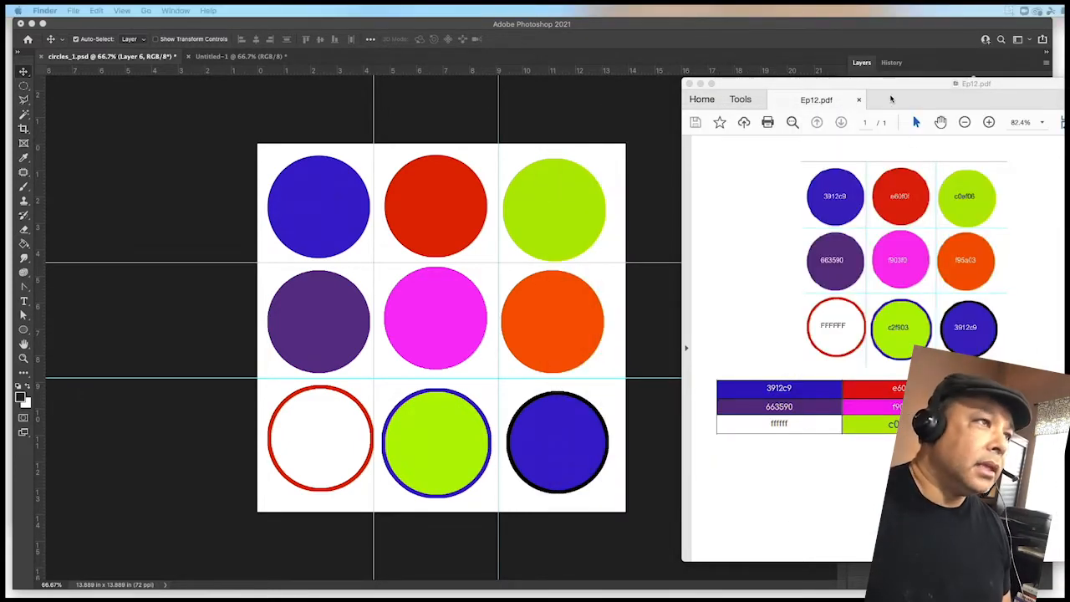
drag(904, 86, 735, 70)
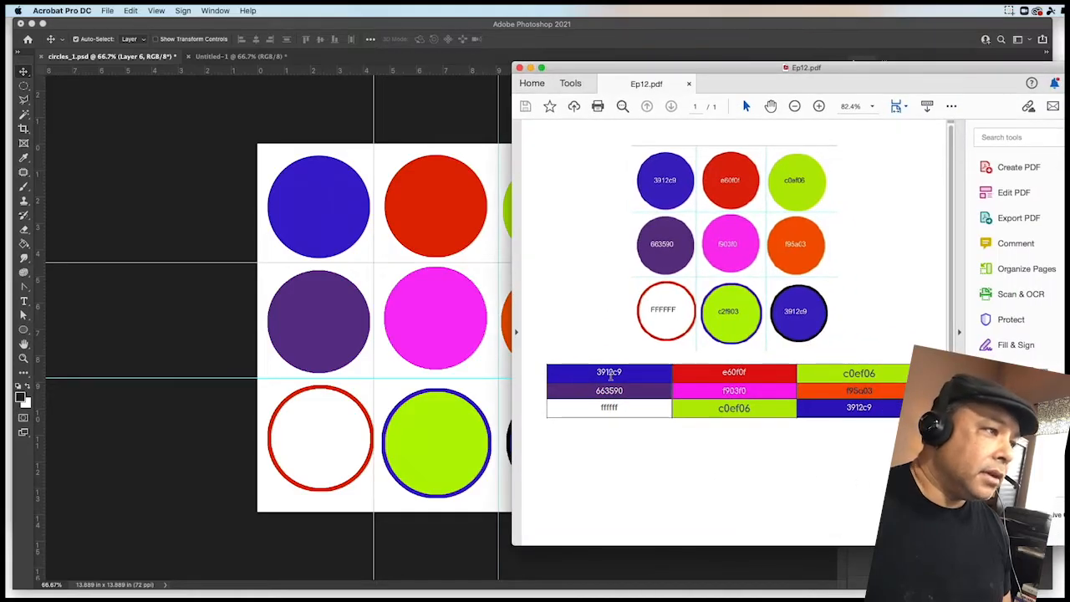
- Examine and select the hex values in the PDF's color table, then move the PDF window aside
double_click(618, 373)
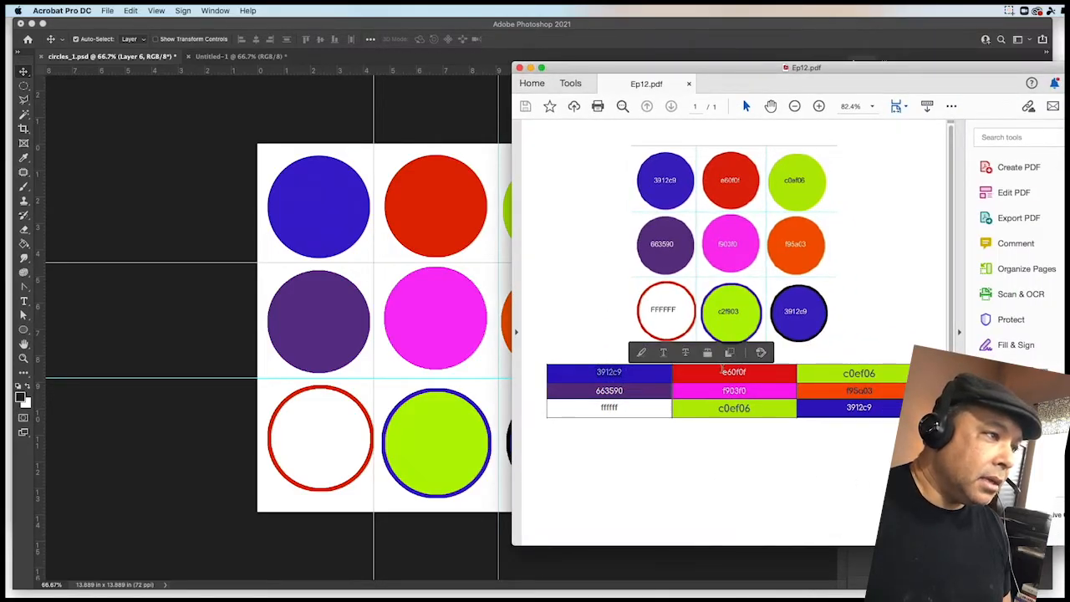
double_click(733, 372)
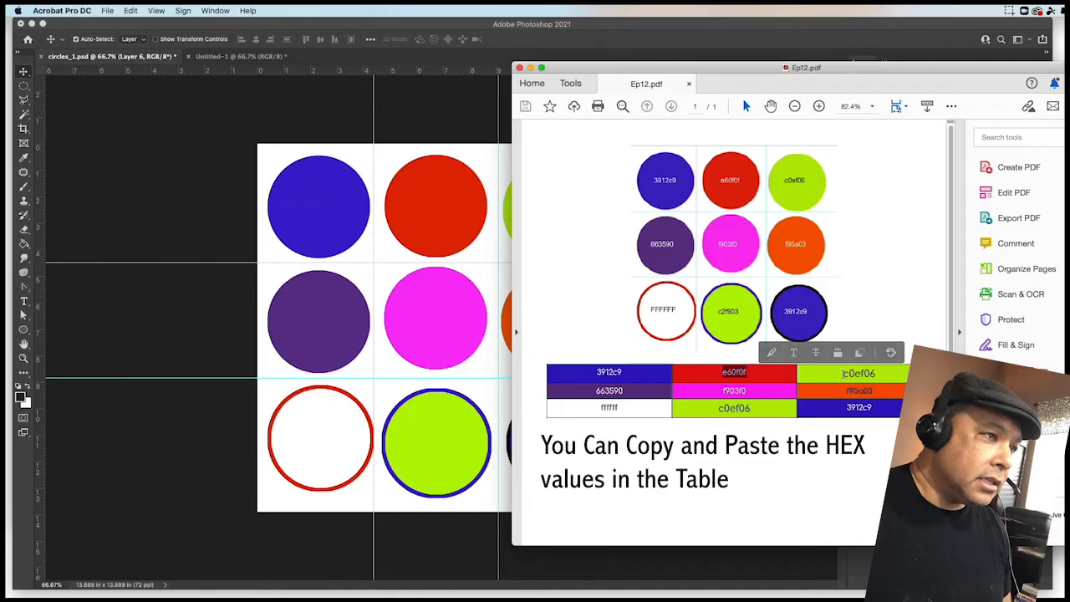
double_click(844, 373)
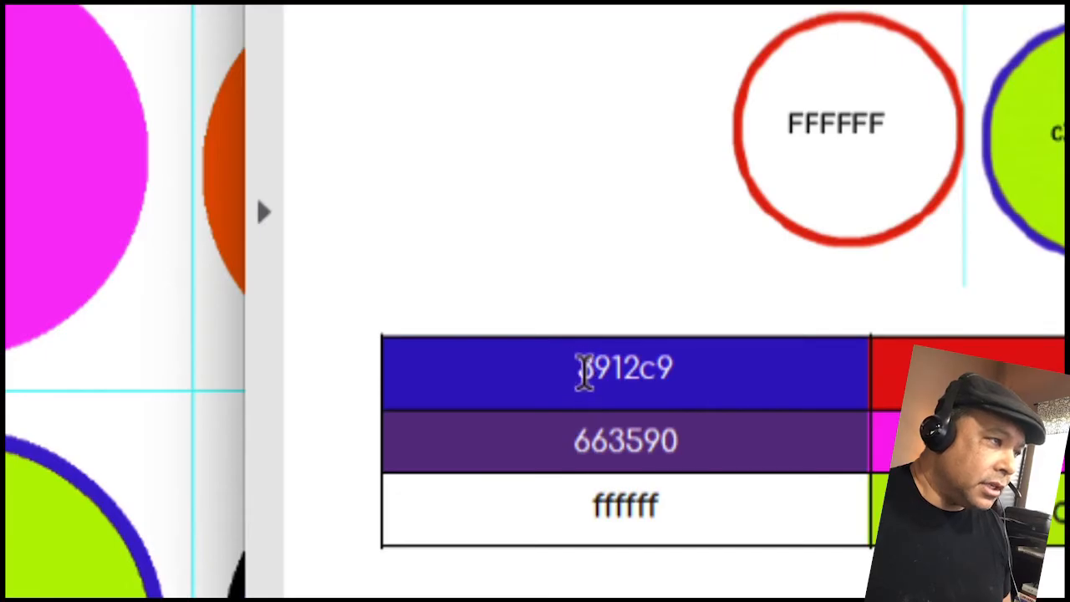
drag(576, 370, 671, 371)
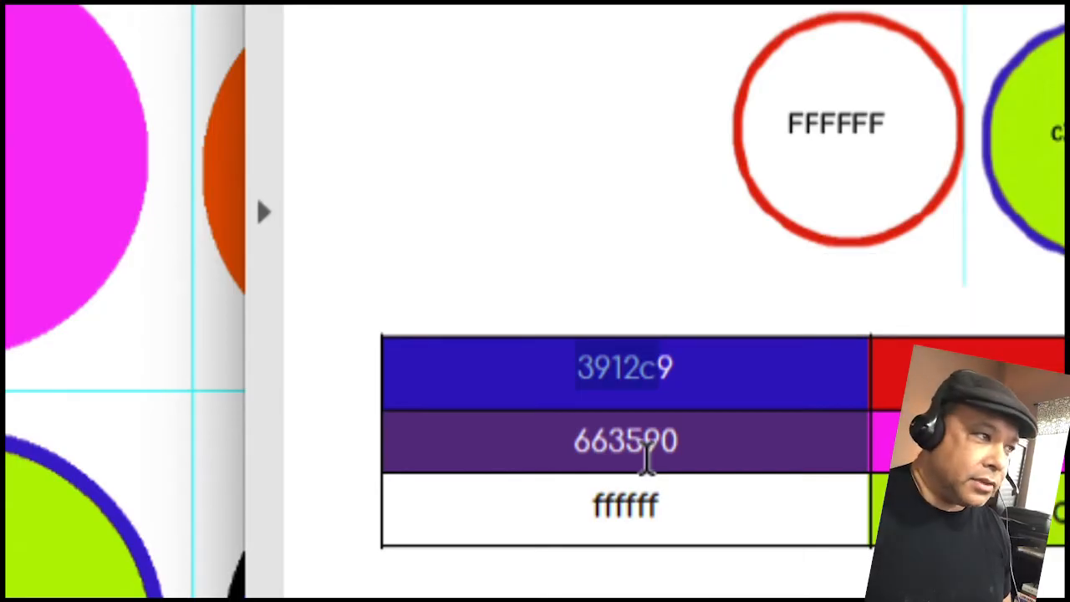
click(619, 373)
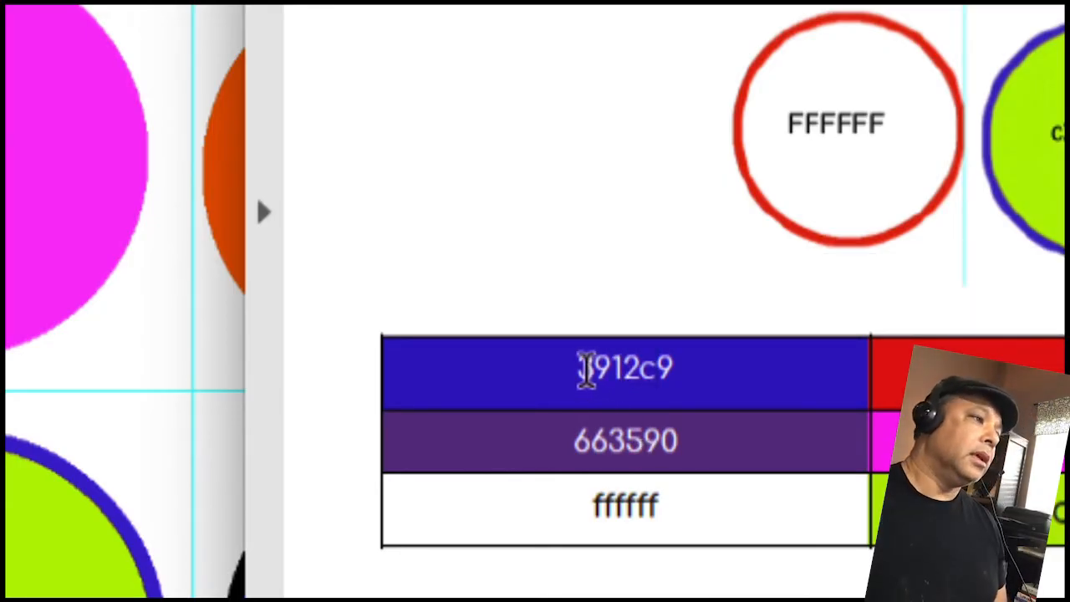
drag(590, 366, 625, 375)
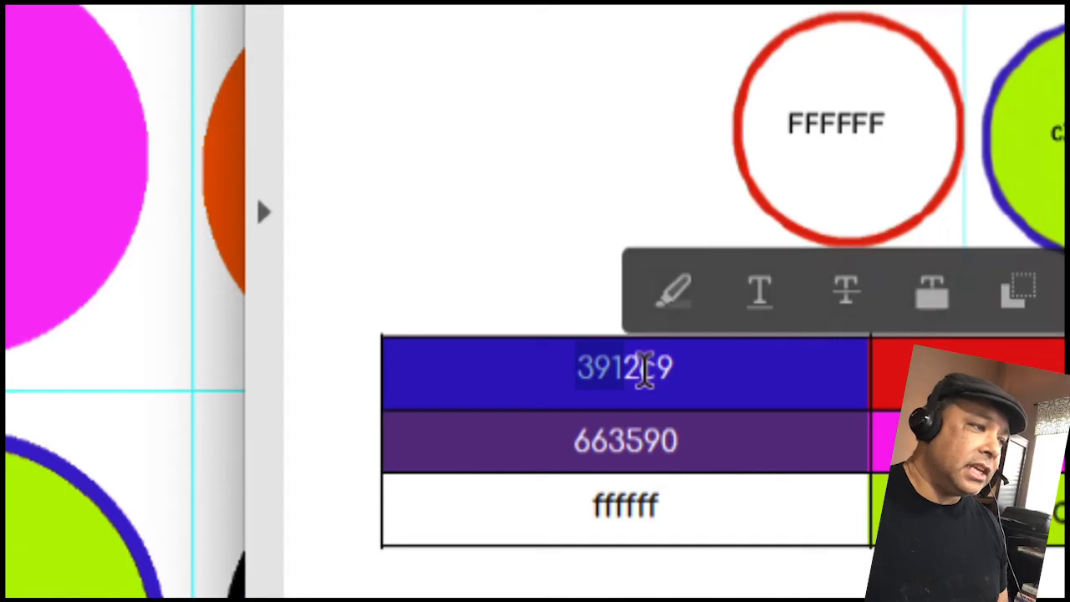
drag(594, 502, 633, 501)
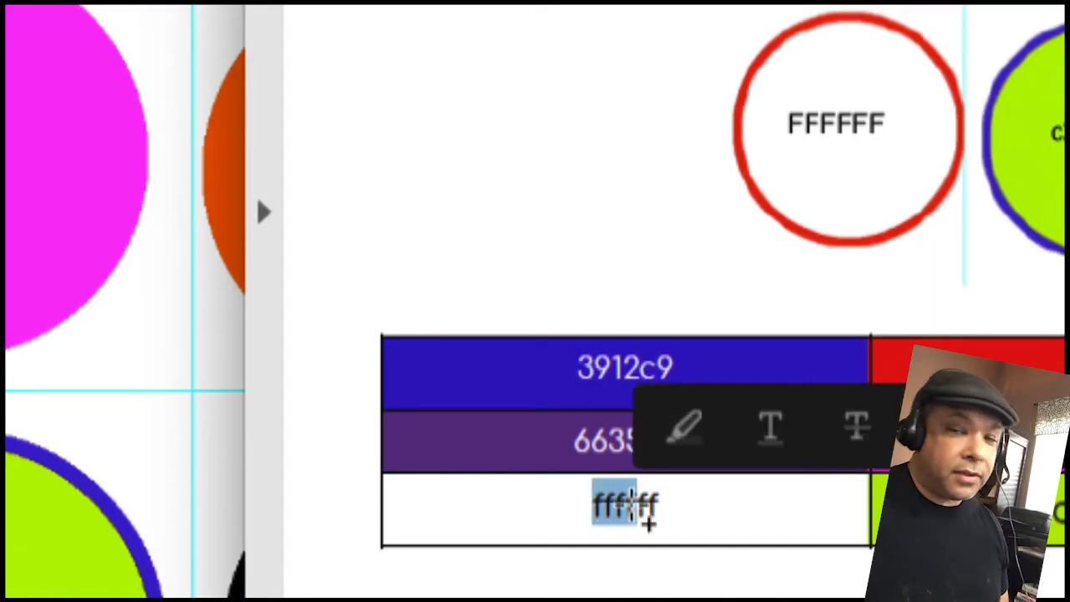
click(1036, 506)
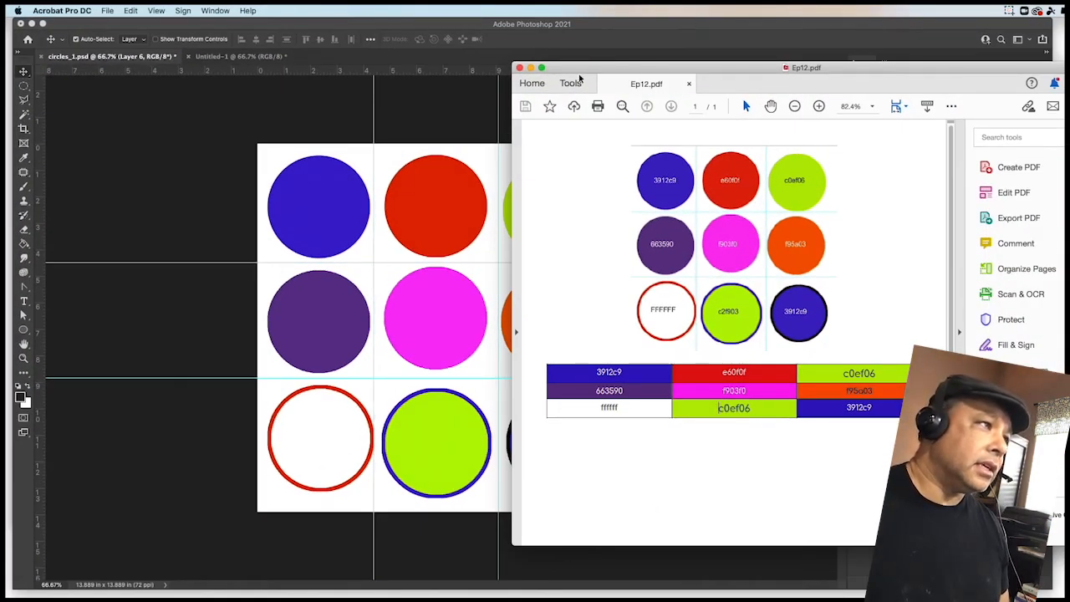
drag(580, 73, 897, 66)
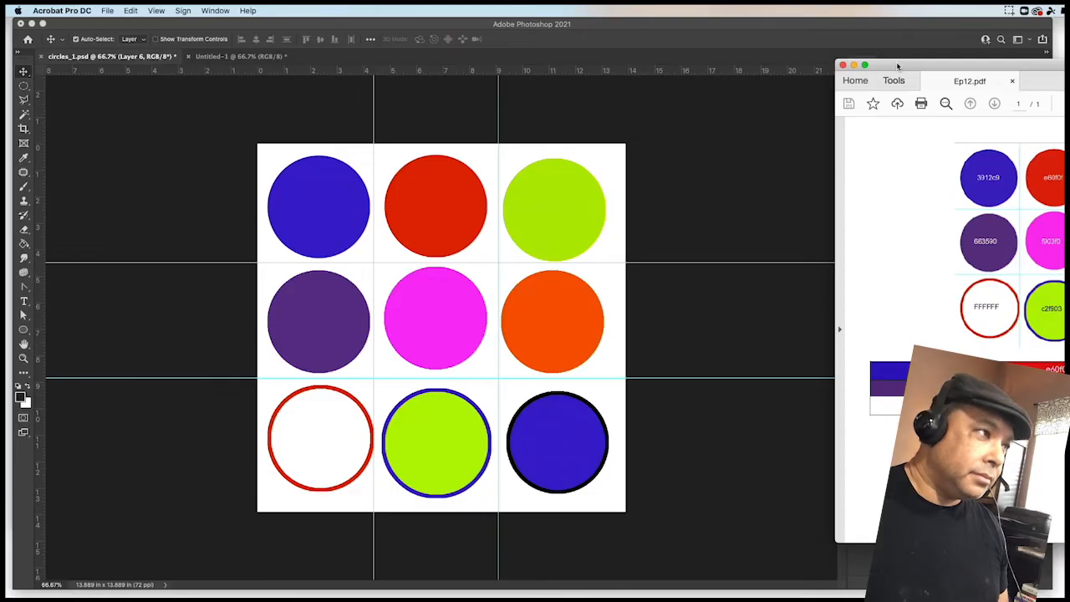
drag(897, 66, 1069, 65)
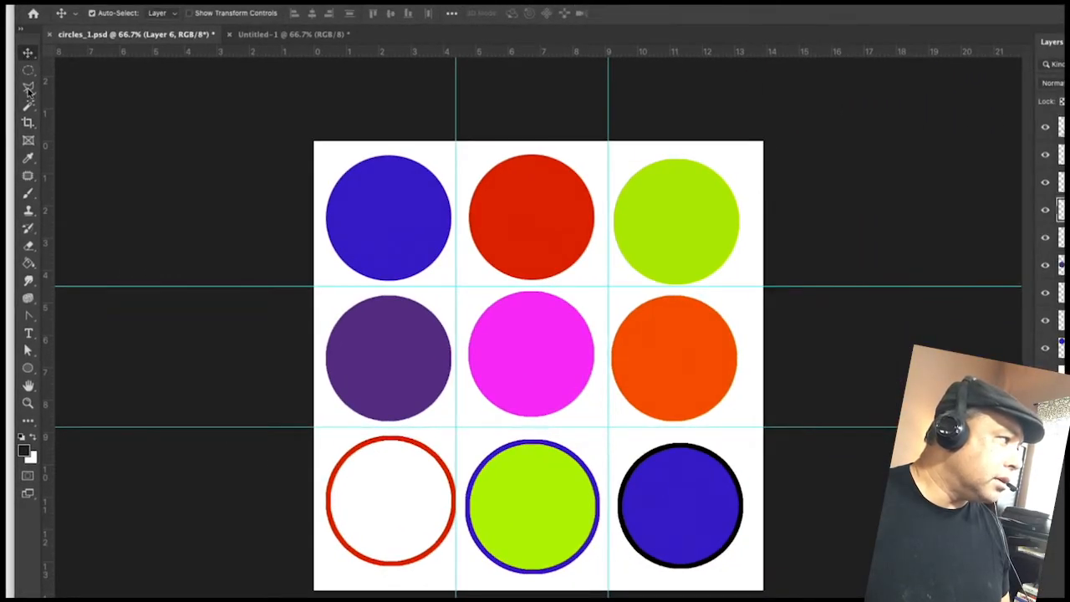
- With the Eyedropper Tool, sample the blue circle's color on Layer 1 of circles_1.psd
click(28, 163)
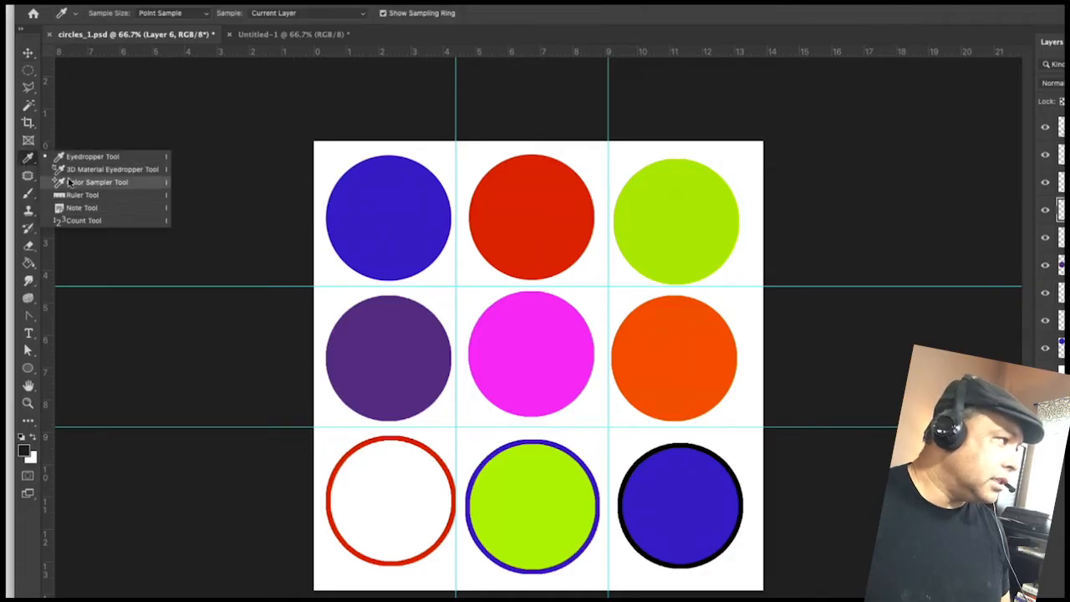
click(28, 159)
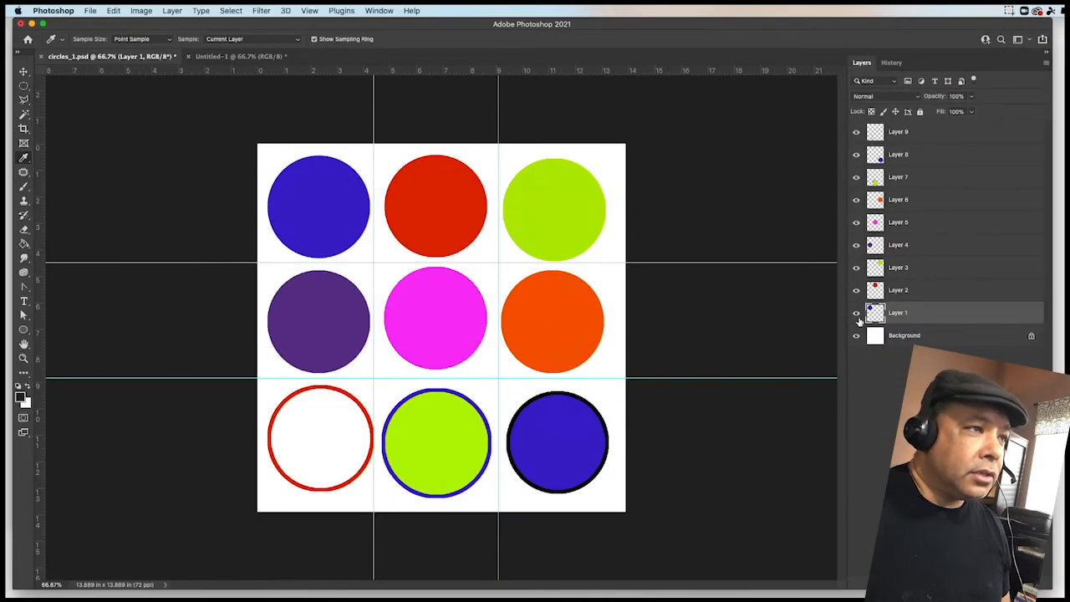
click(856, 313)
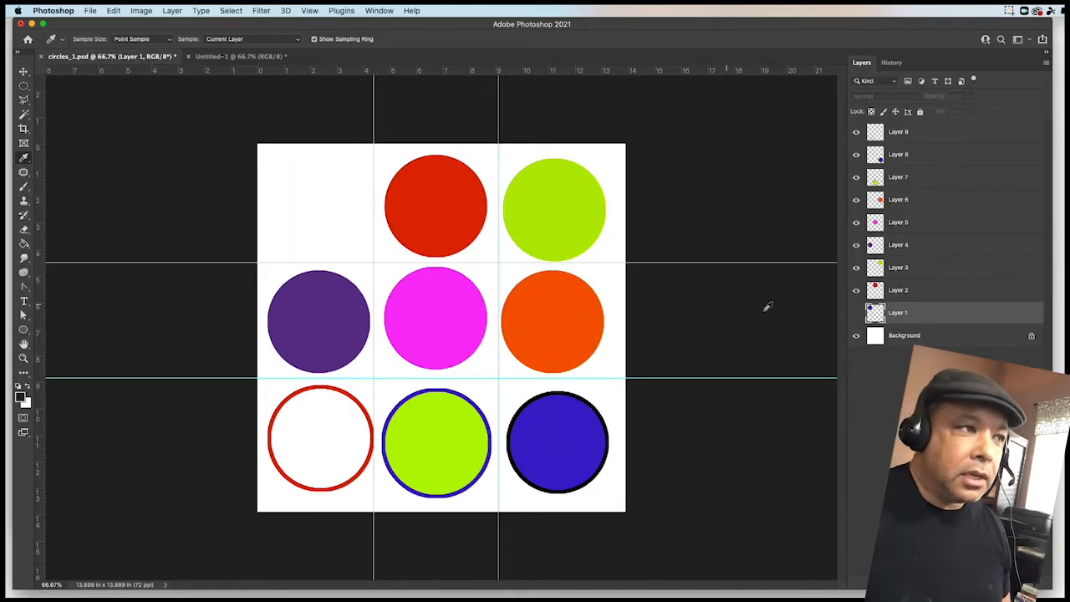
click(856, 313)
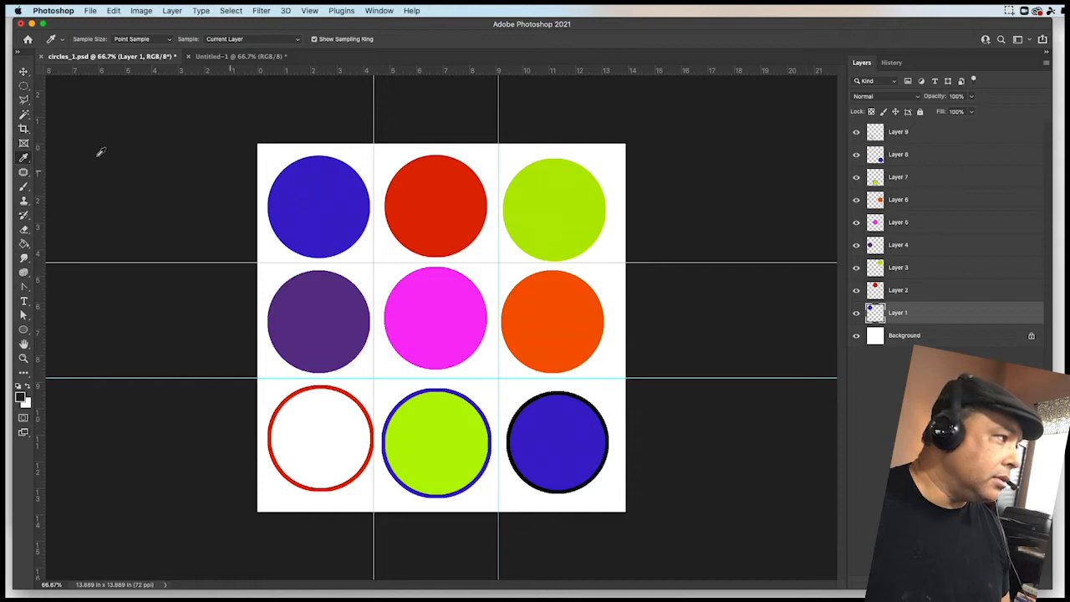
click(325, 185)
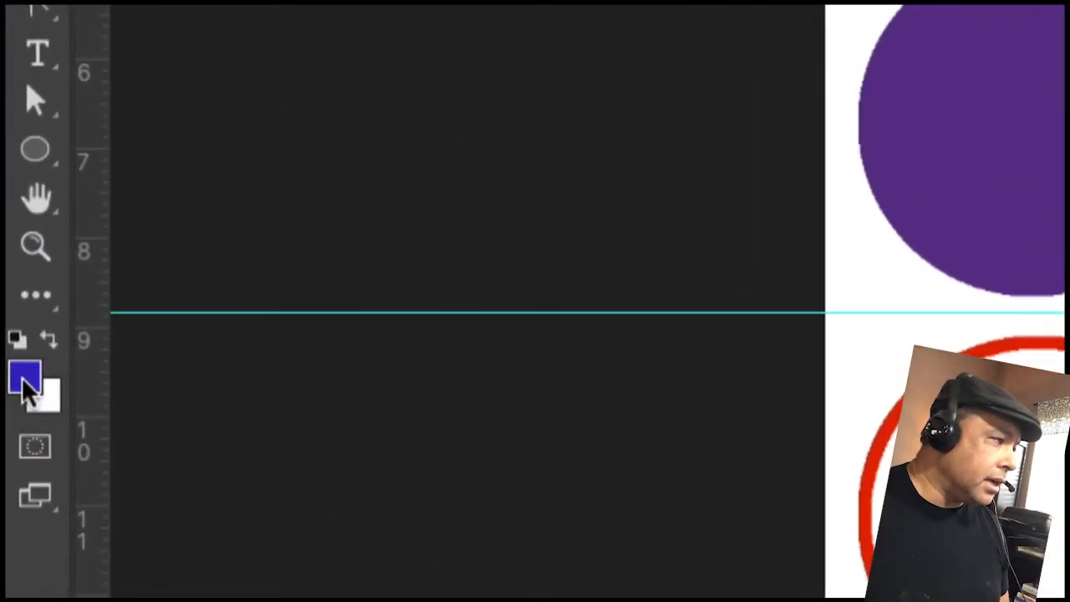
- Open the foreground Color Picker, copy the hex value 3912c9, and confirm the dialog
click(26, 386)
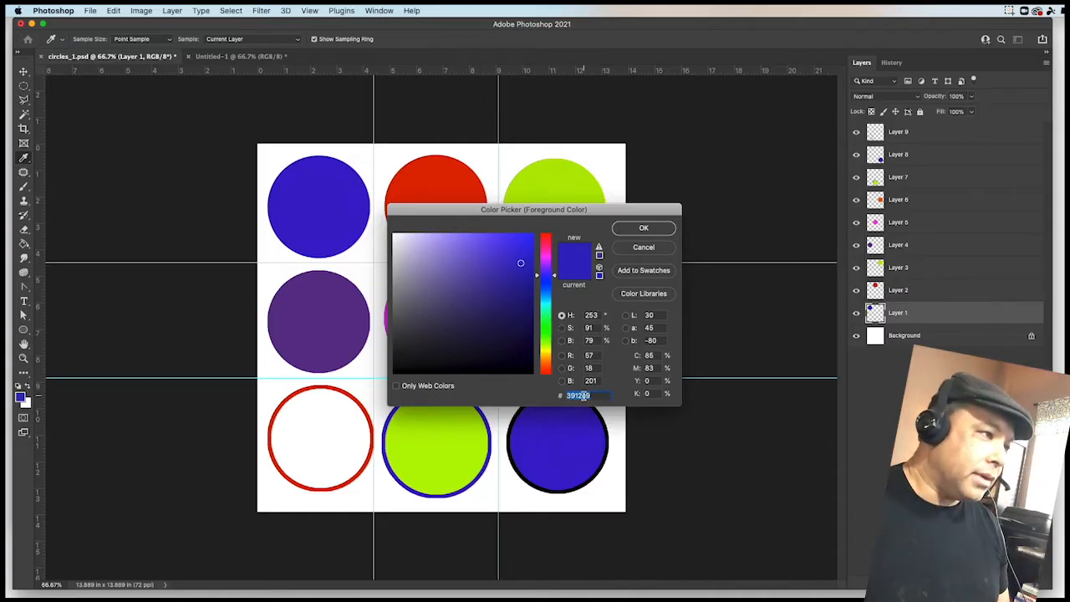
right_click(583, 396)
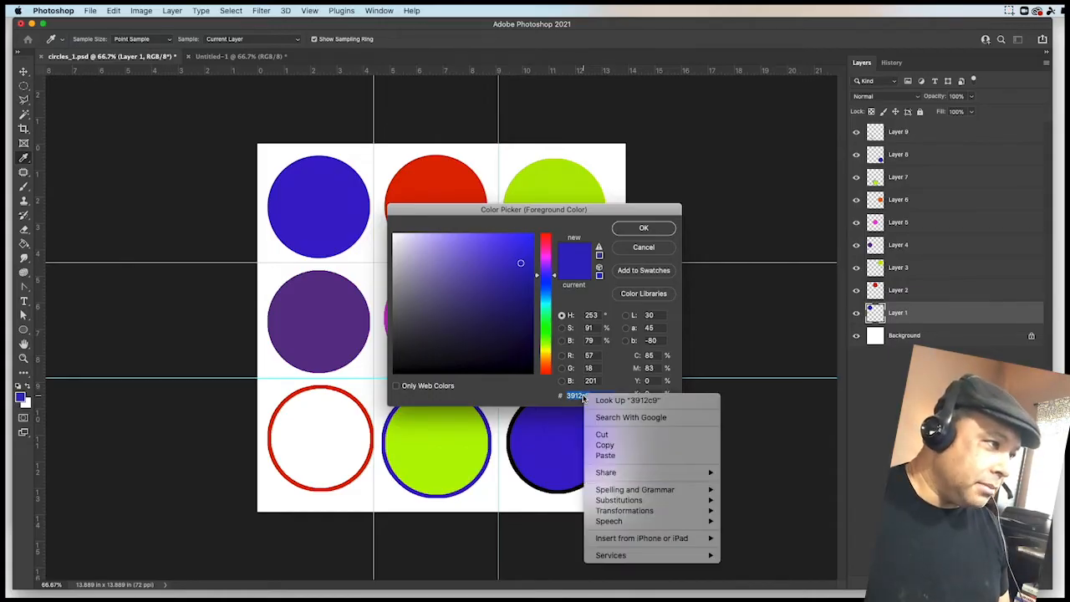
click(608, 445)
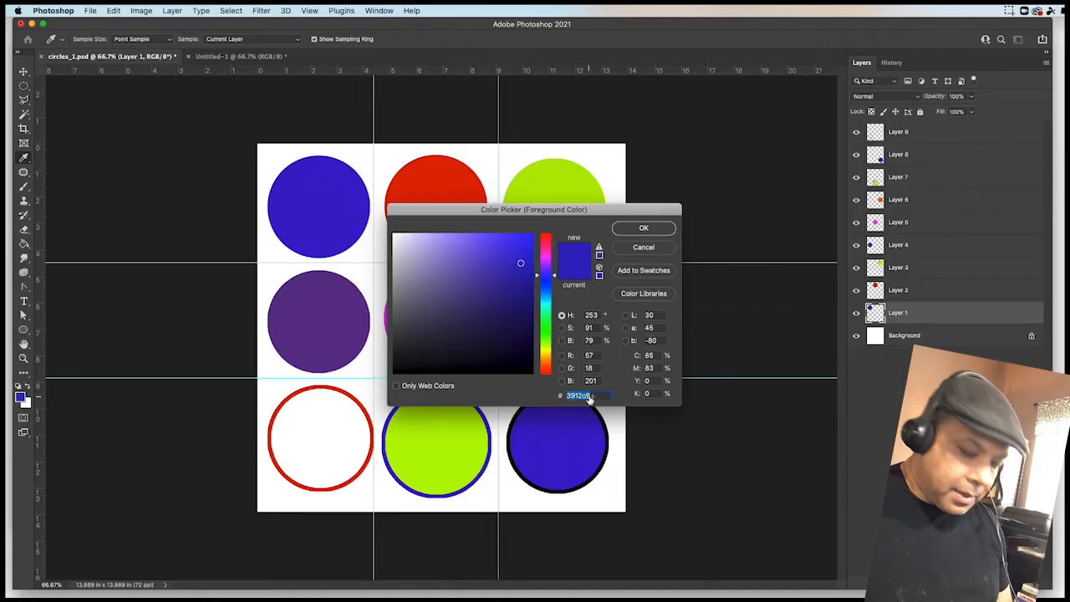
click(643, 228)
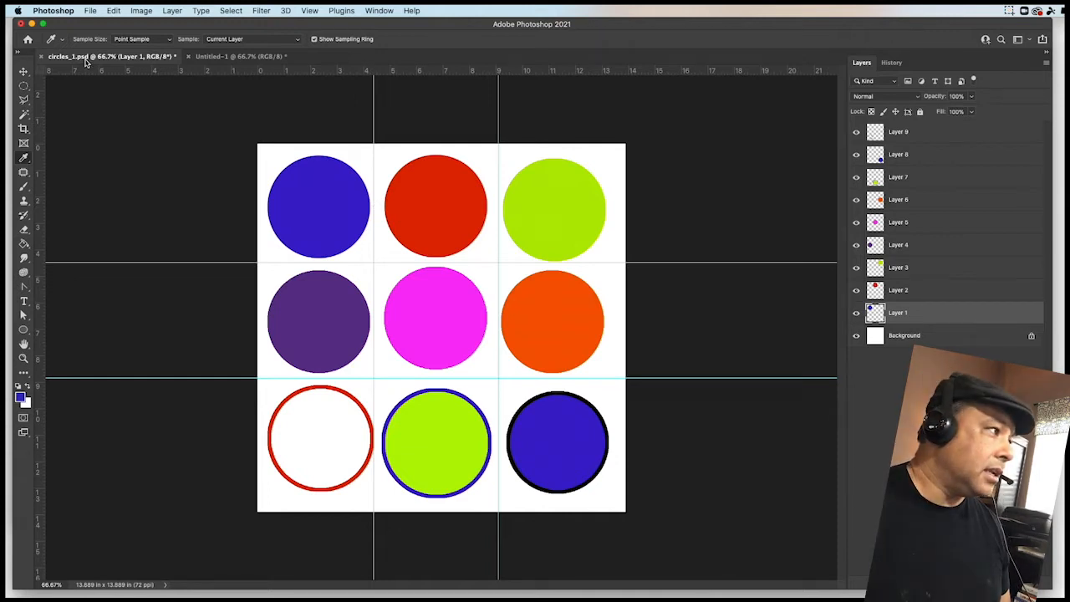
- With the Elliptical Marquee Tool, draw a circular selection in the top-left guide cell of the new document, comparing against circles_1.psd
click(215, 56)
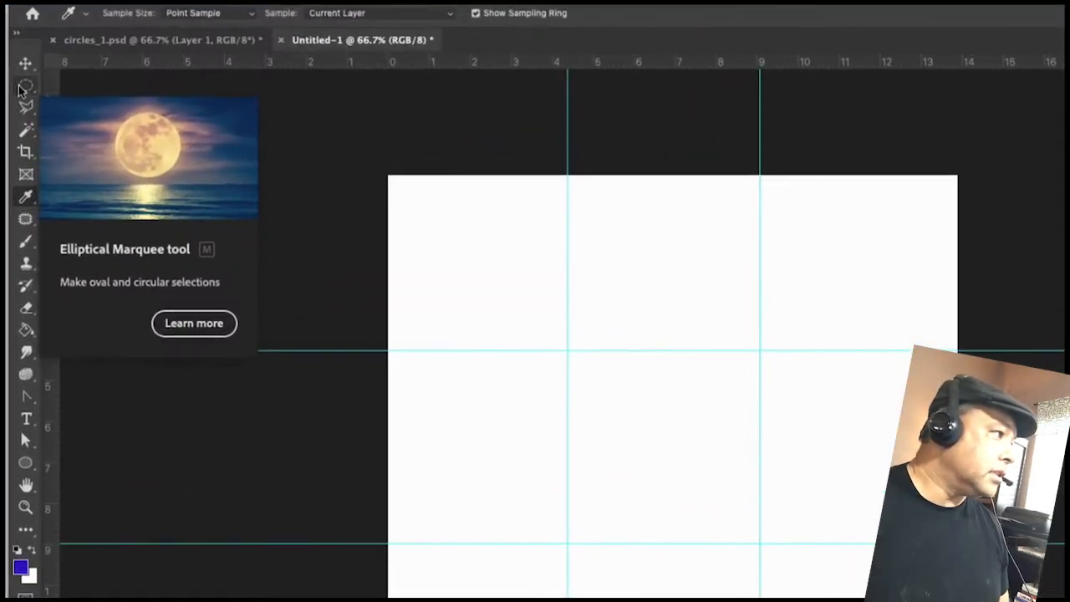
click(24, 87)
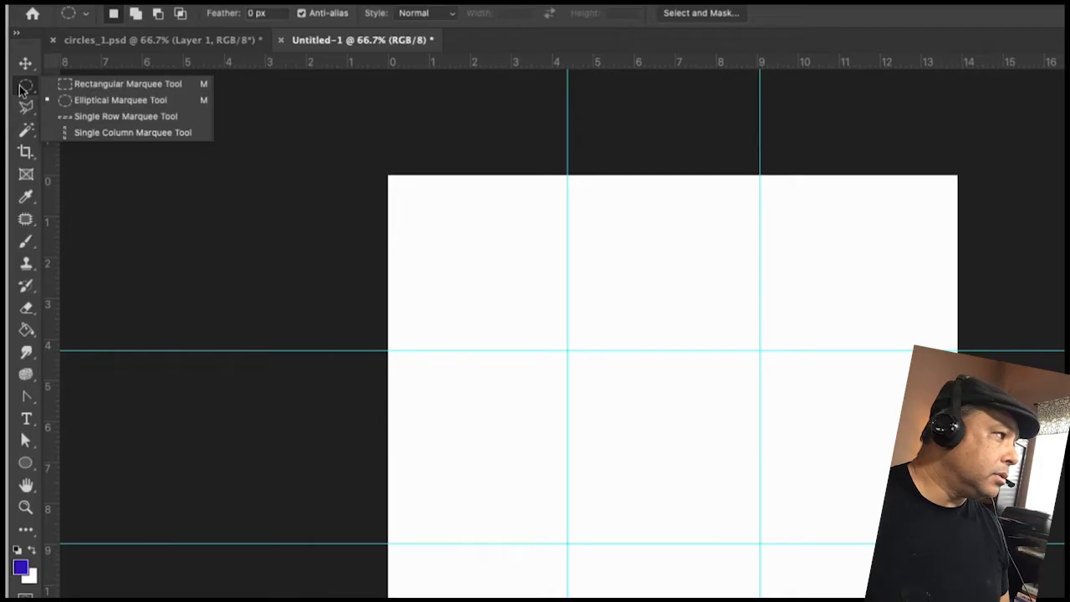
click(87, 101)
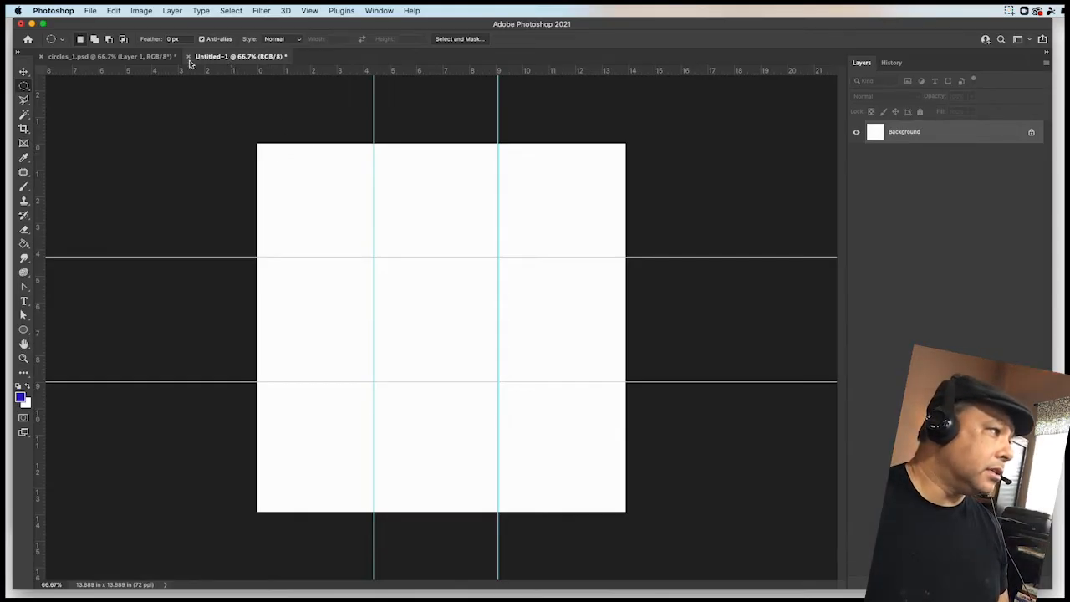
click(138, 58)
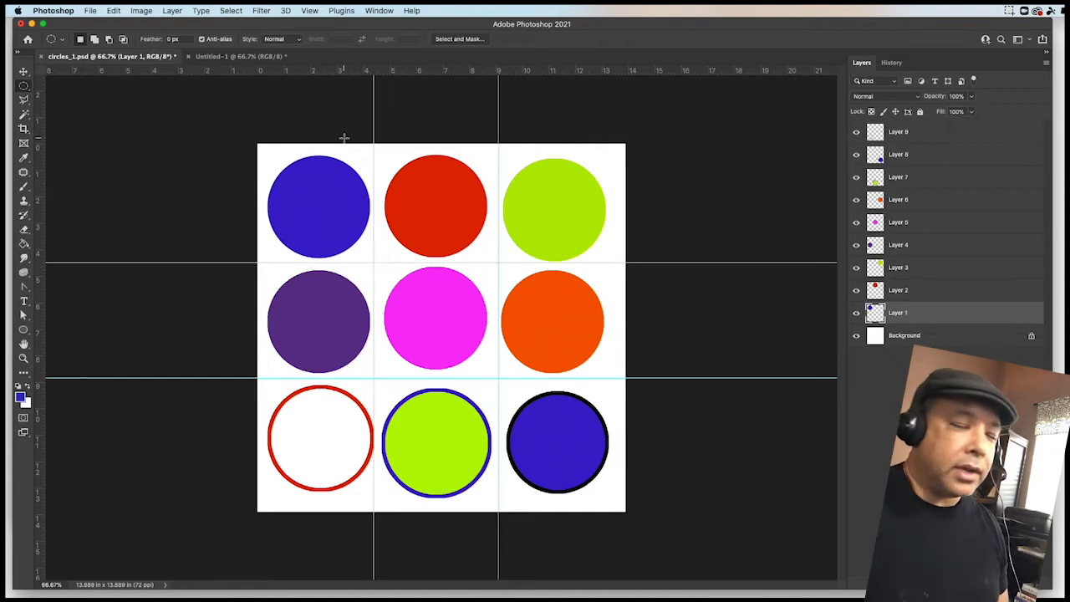
click(240, 57)
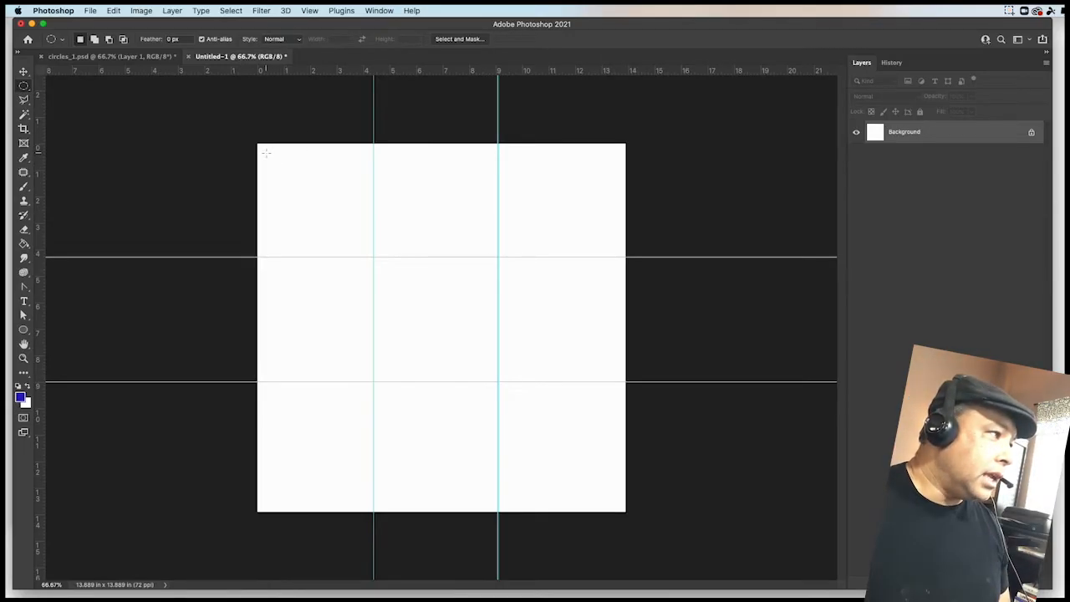
drag(264, 150, 373, 248)
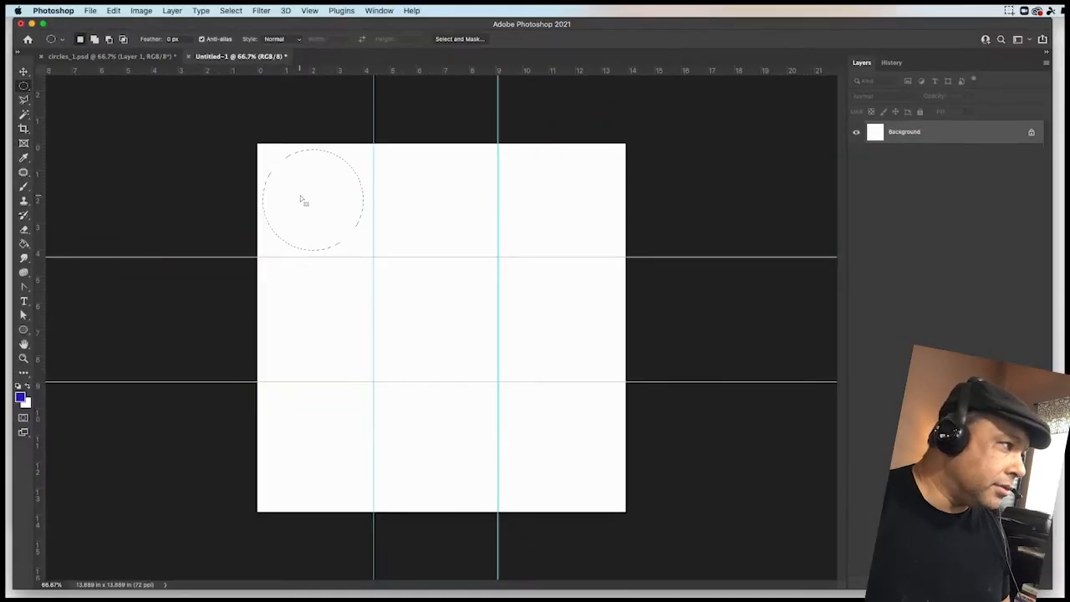
drag(303, 201, 309, 200)
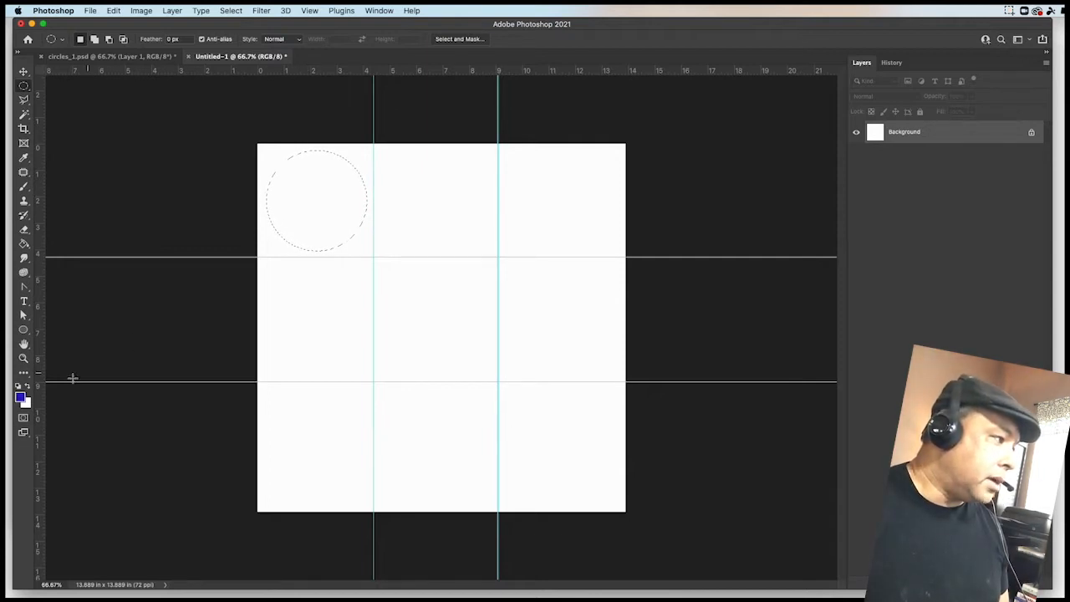
- Create a new layer and fill the circular selection with the blue foreground color
click(130, 57)
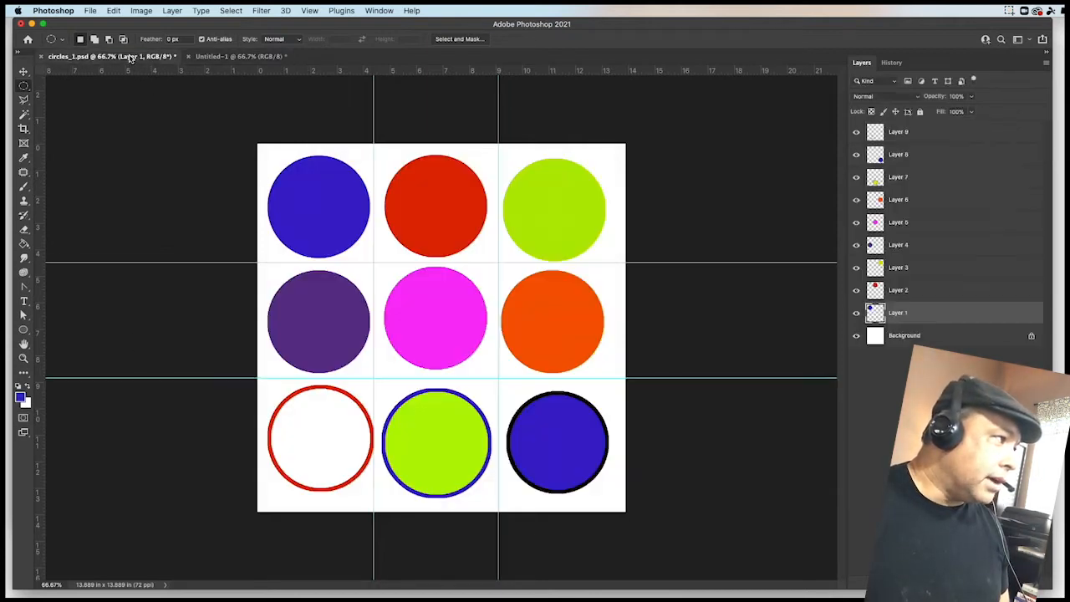
click(216, 58)
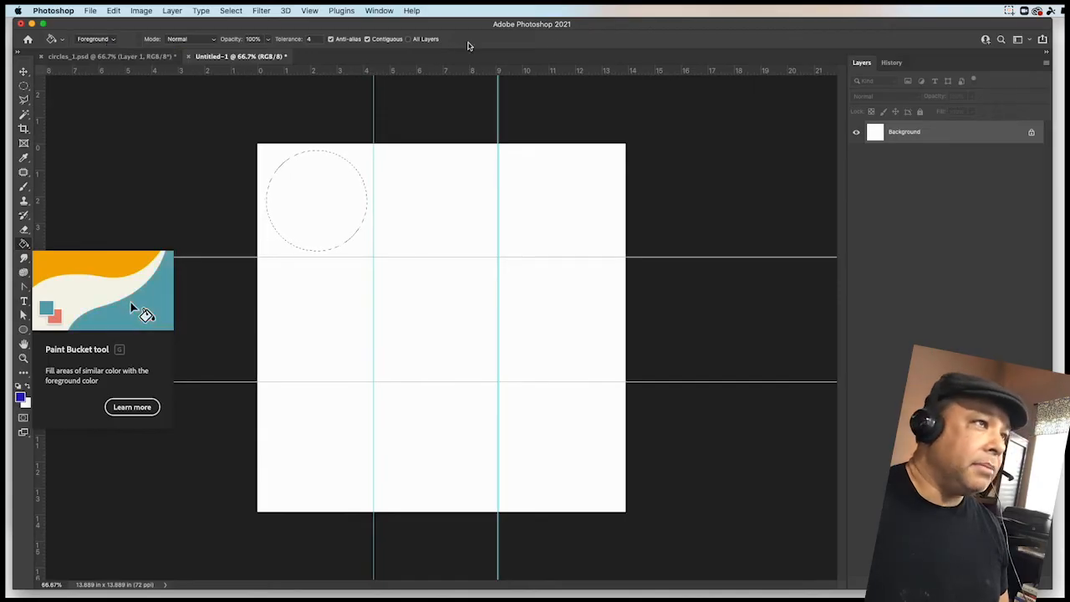
click(138, 57)
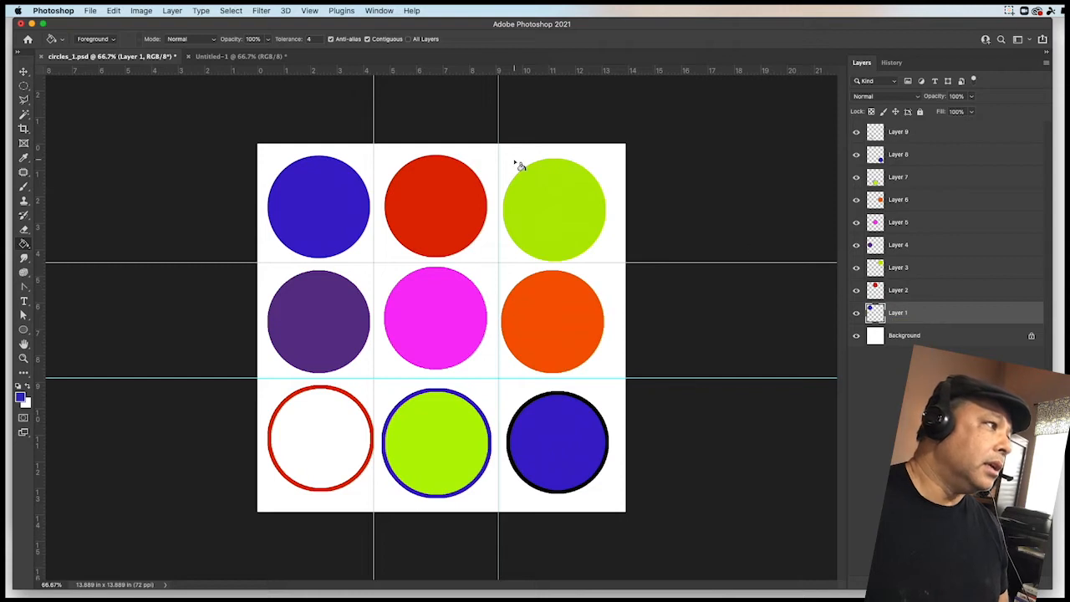
click(215, 57)
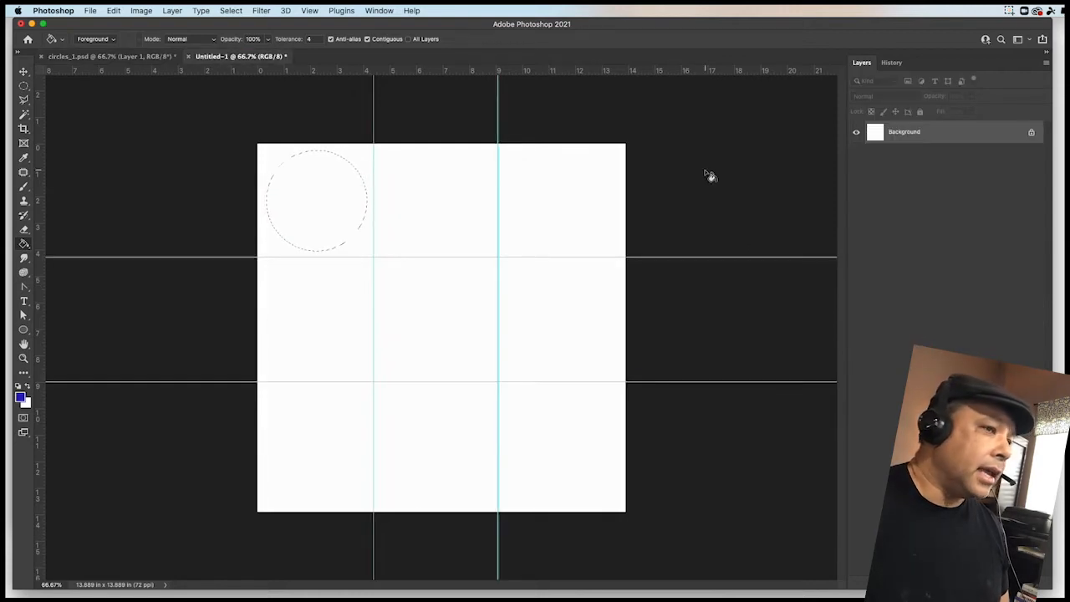
click(169, 12)
mouse_move(290, 24)
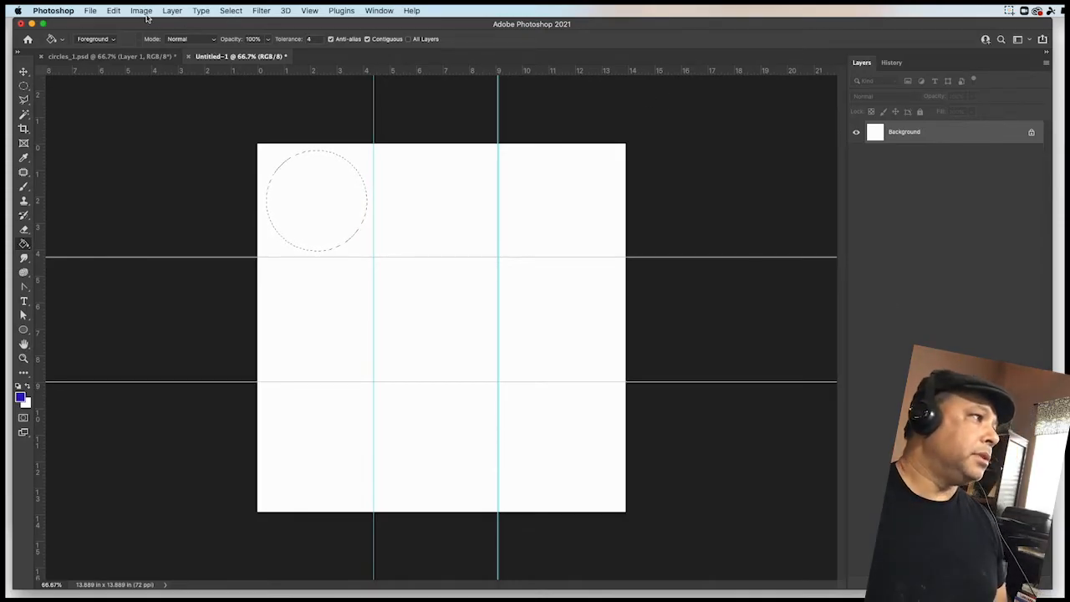
click(172, 10)
mouse_move(177, 25)
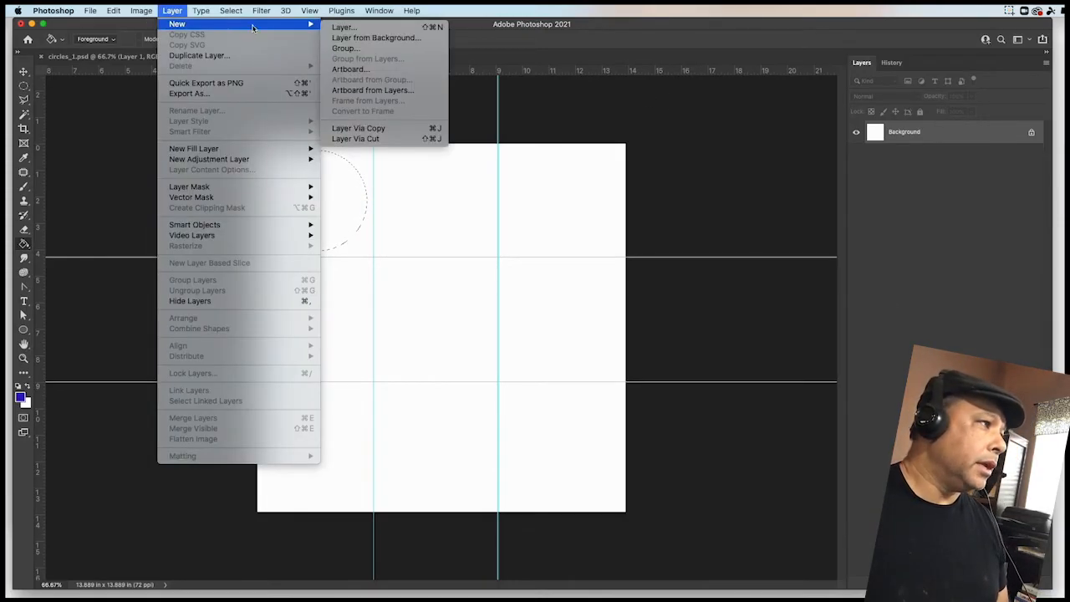
click(351, 27)
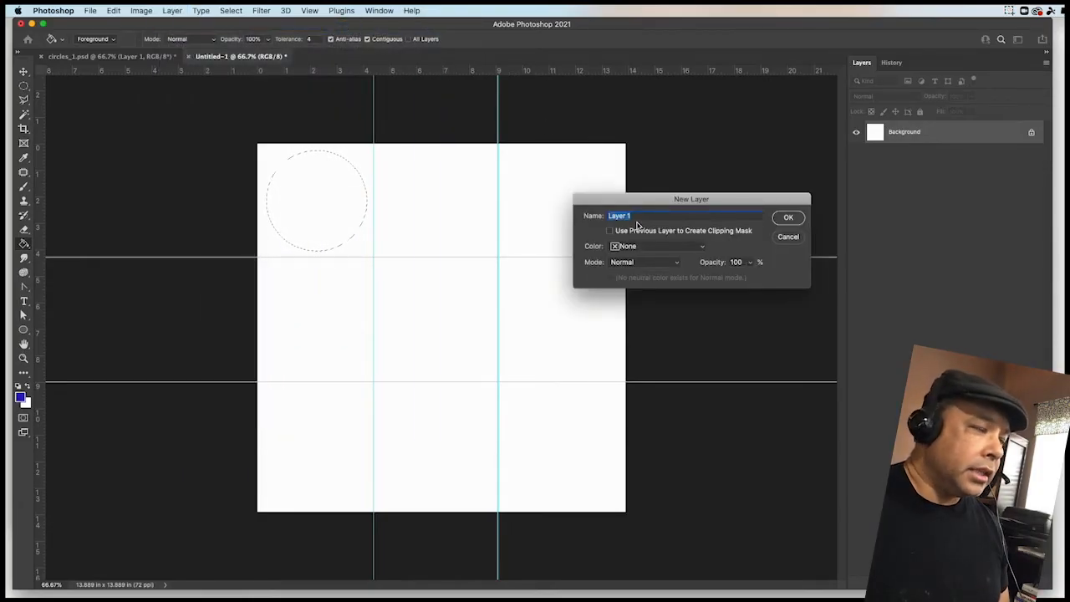
click(788, 218)
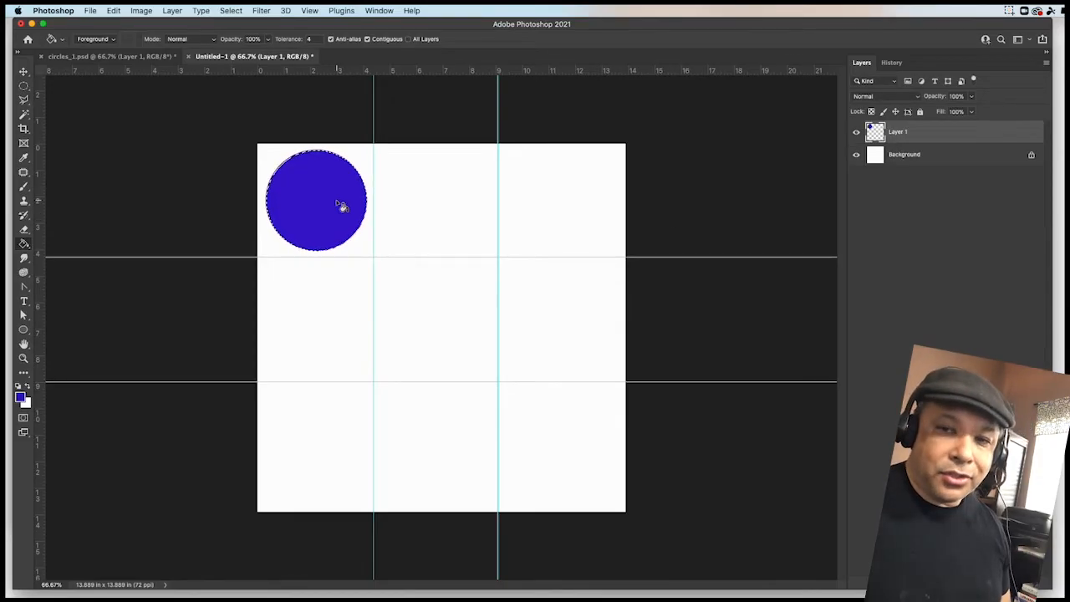
- Add another new empty layer and move the circular selection into the top-middle guide cell
click(117, 56)
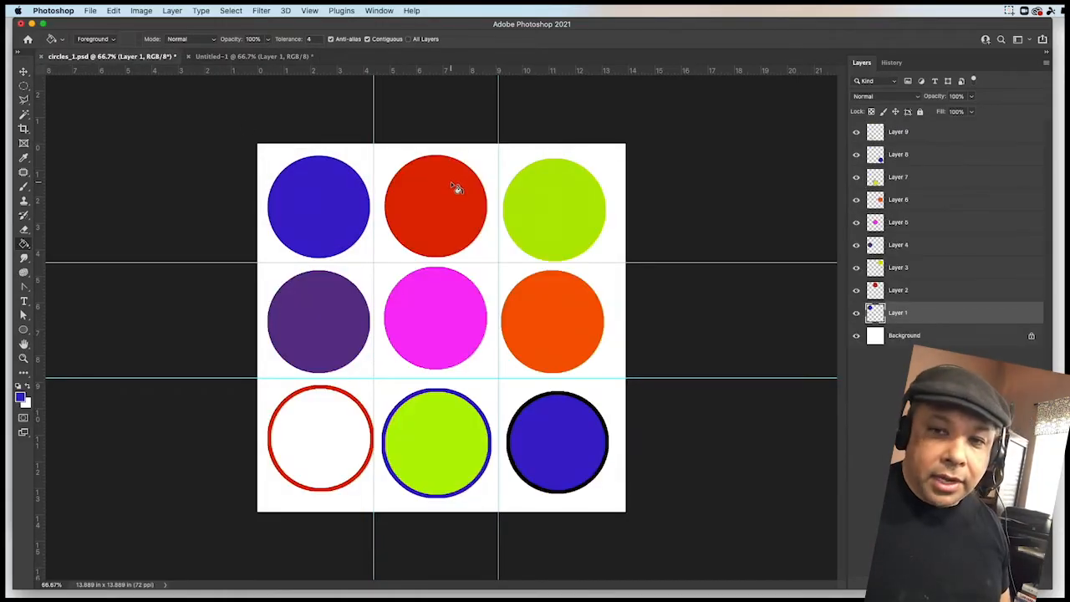
click(266, 57)
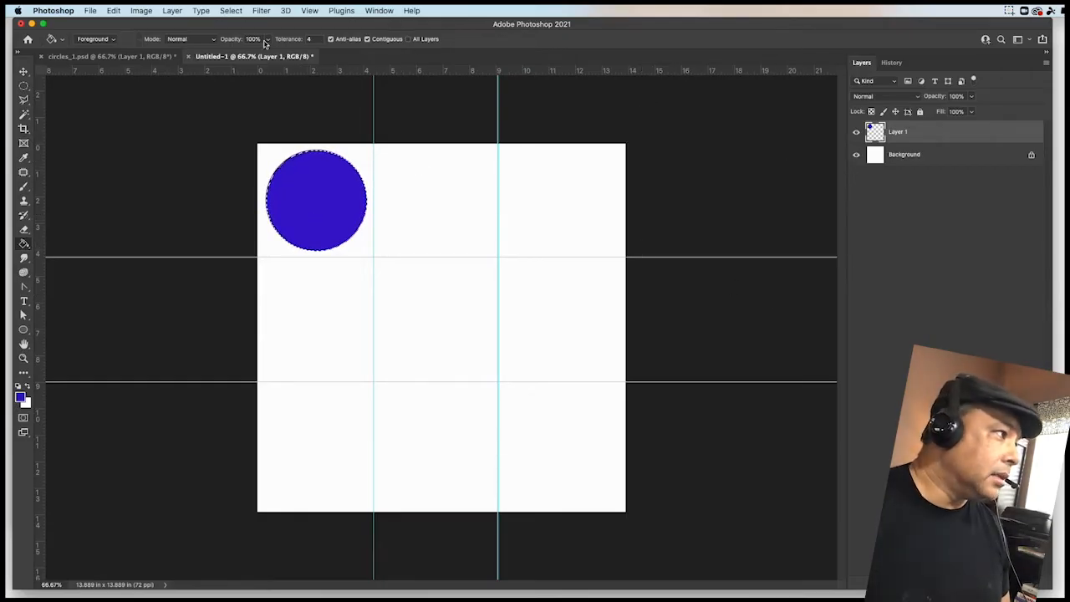
click(172, 11)
mouse_move(239, 25)
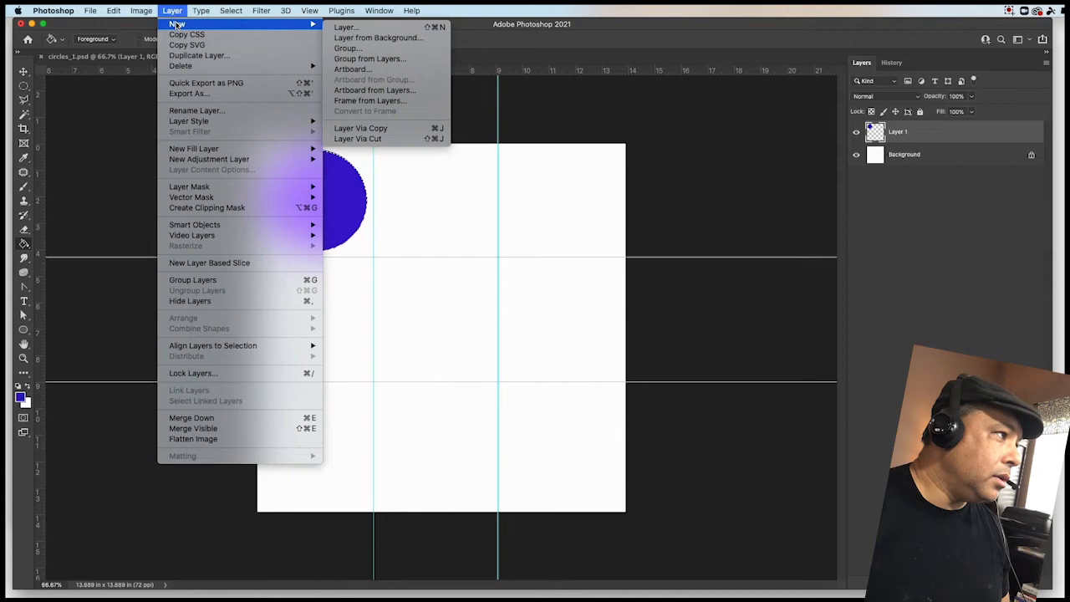
click(372, 29)
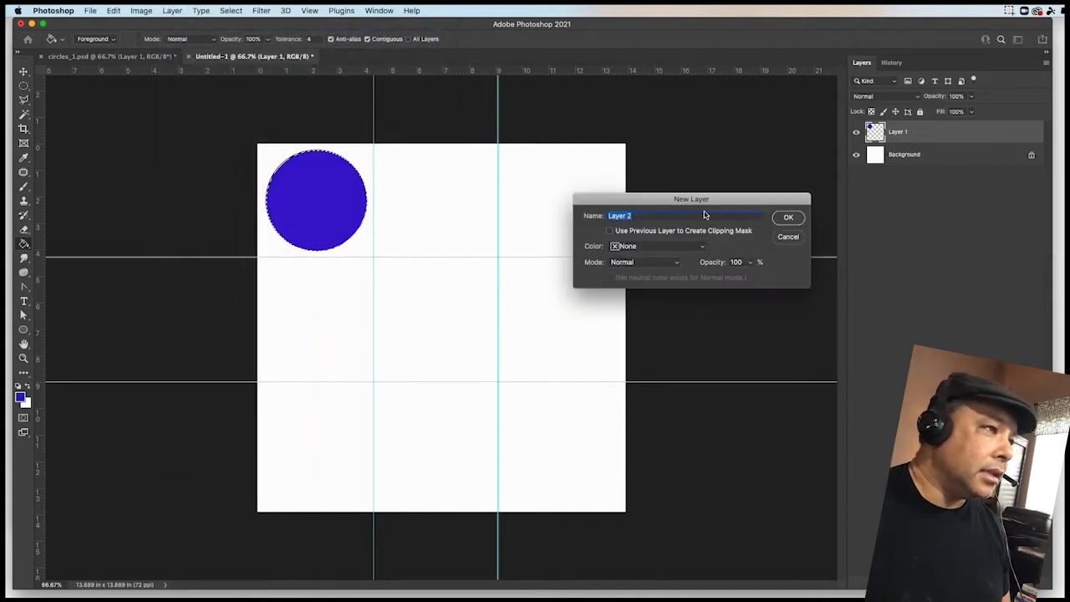
click(787, 219)
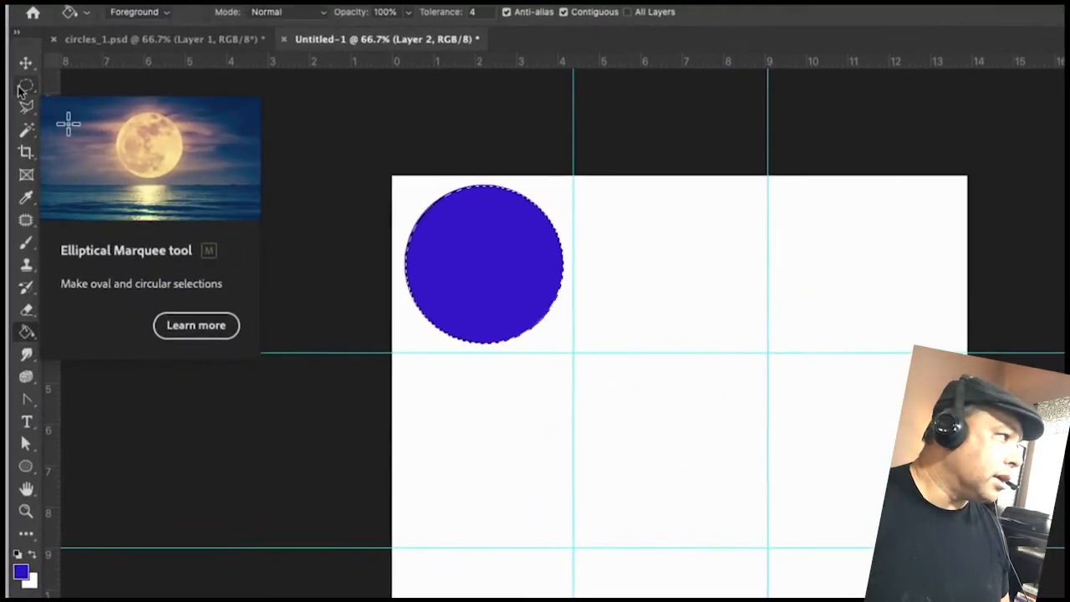
click(22, 87)
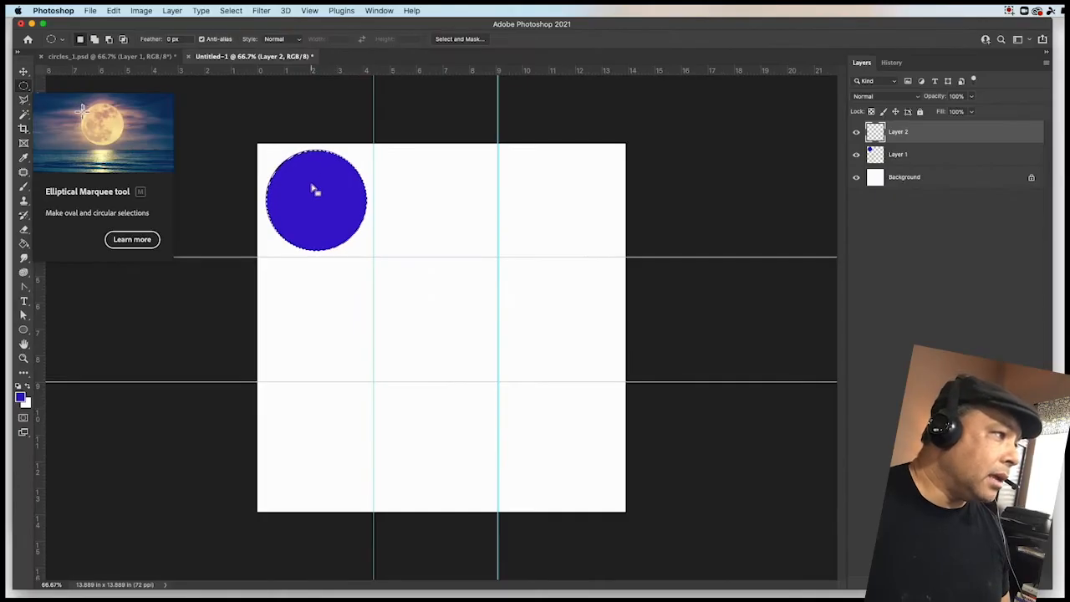
drag(312, 188, 432, 190)
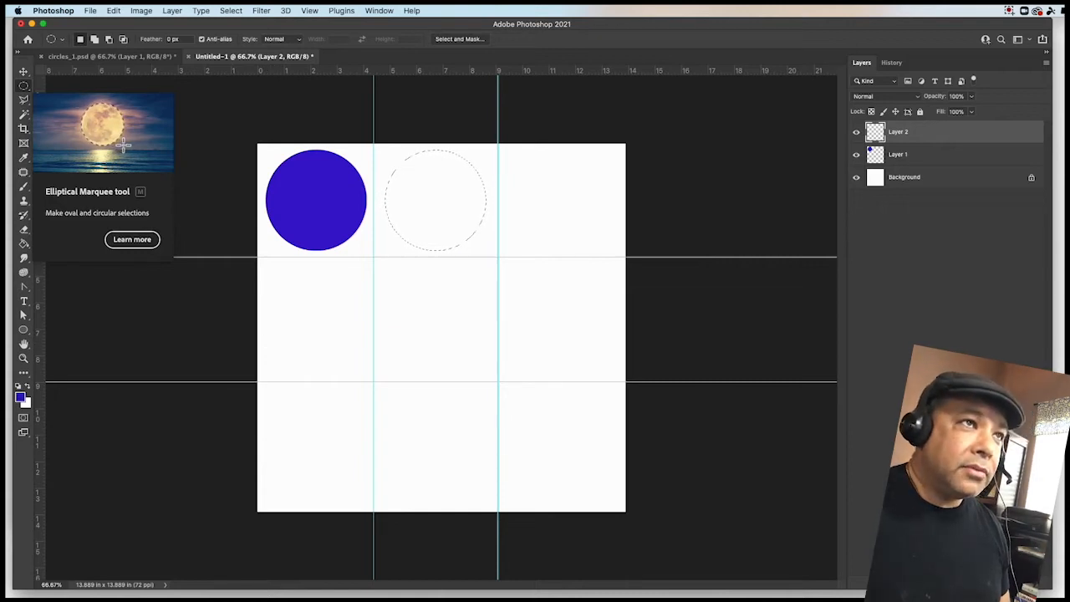
- Bring up the Ep12.pdf window, copy the red hex value e60f0f from its color table, and minimize it
drag(1069, 41, 758, 39)
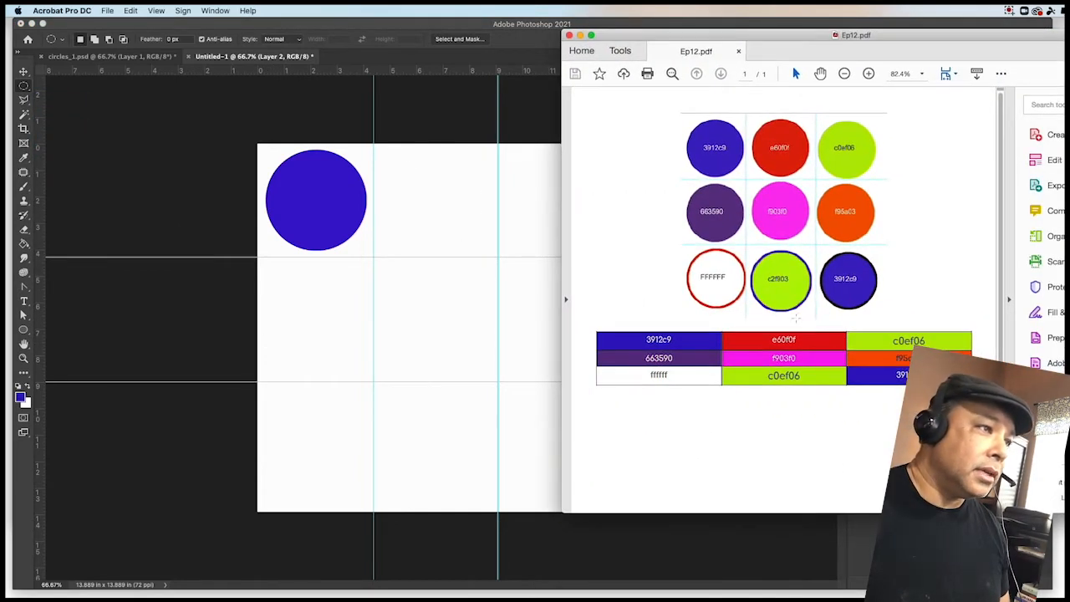
drag(796, 340, 762, 340)
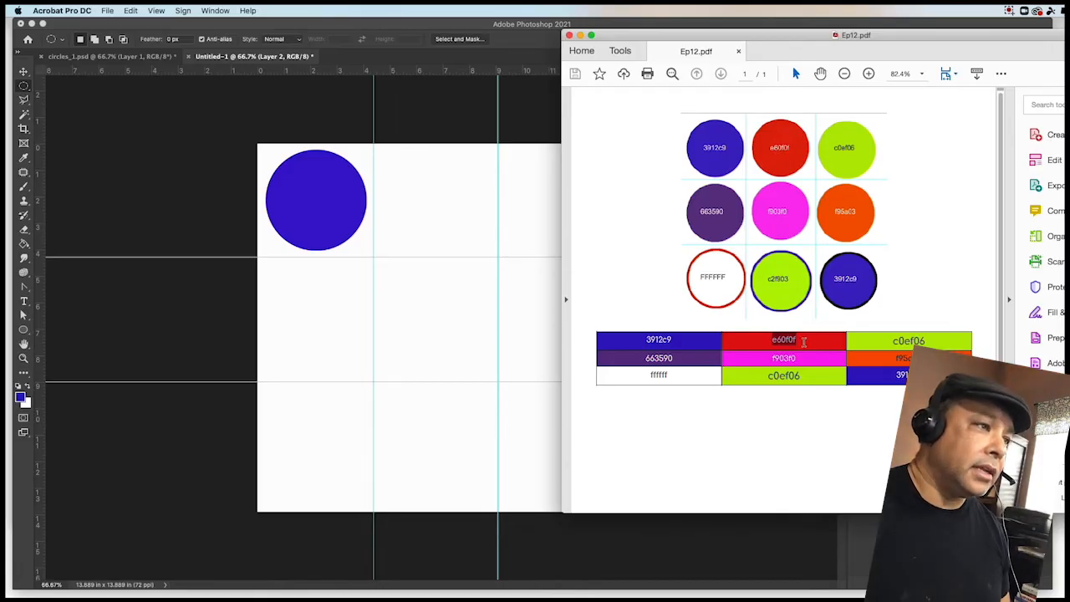
click(777, 340)
drag(774, 340, 796, 344)
key(super+c)
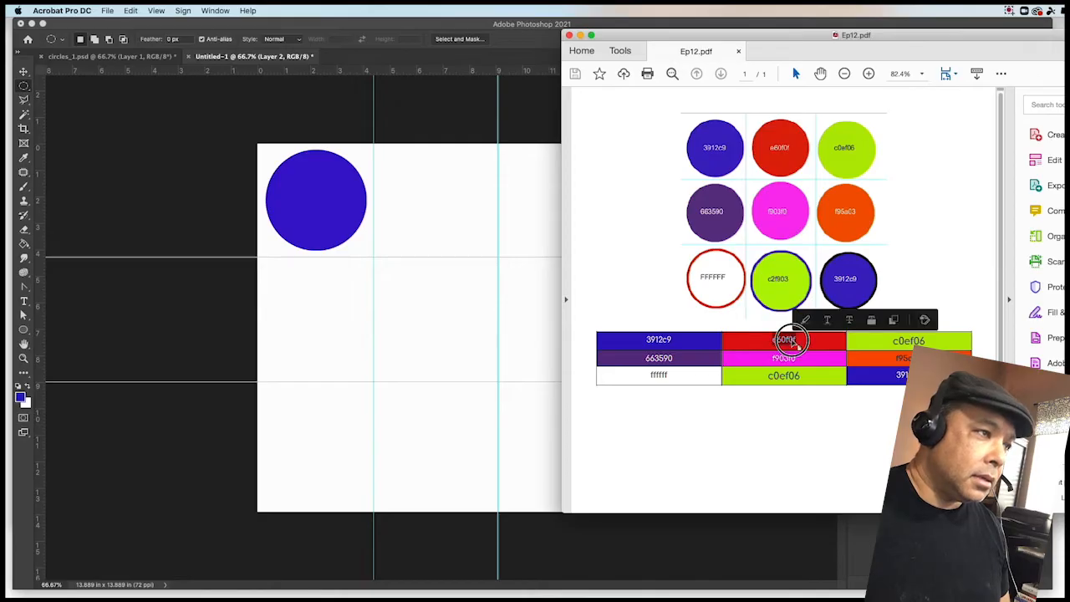
triple_click(792, 343)
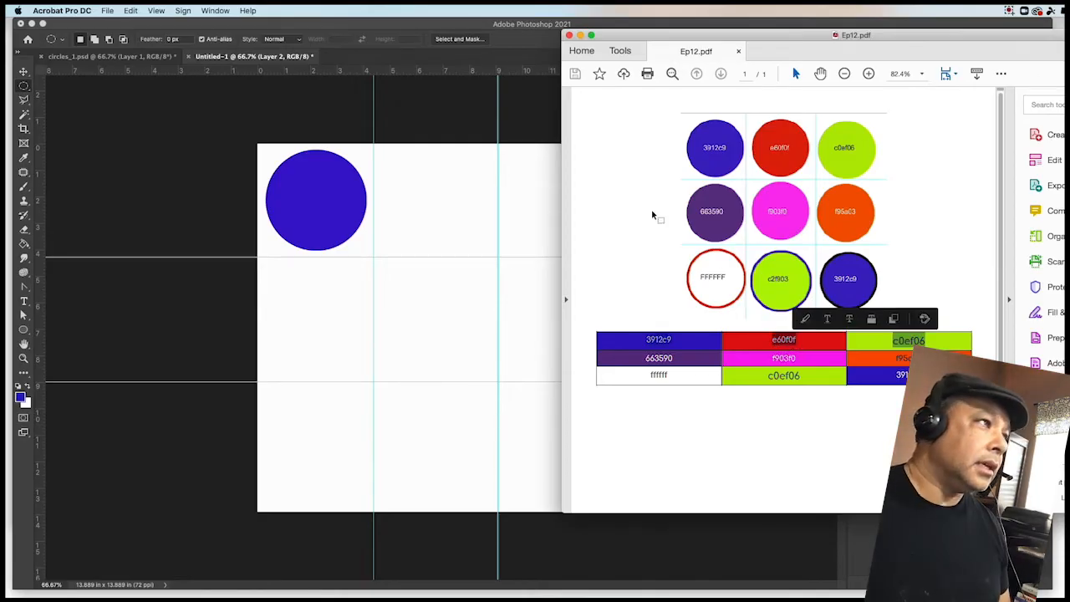
click(580, 35)
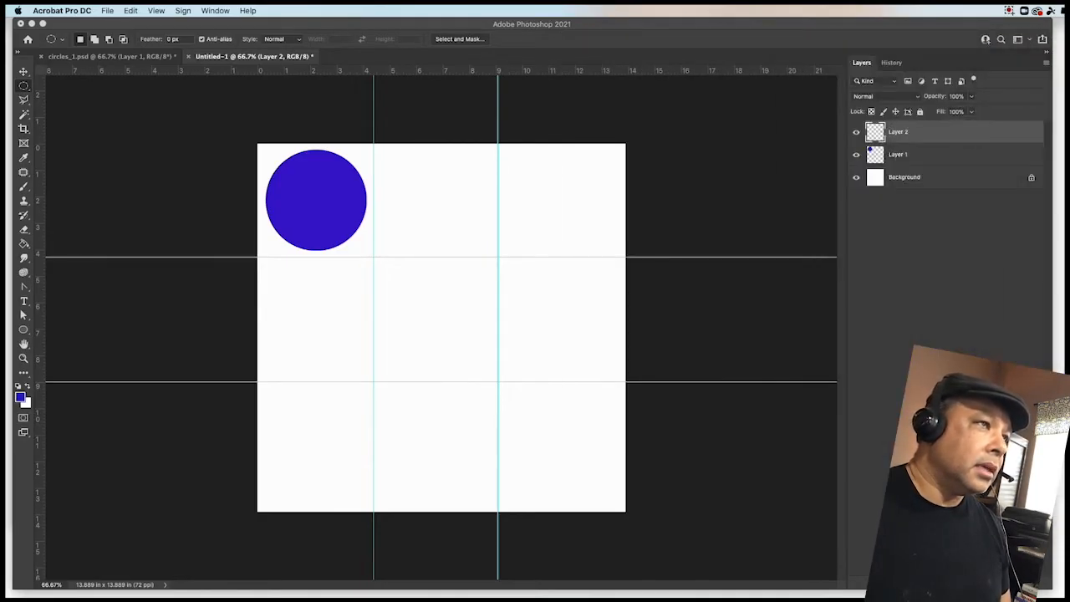
- Open the foreground Color Picker, paste the hex value e60f0f, and confirm
click(600, 37)
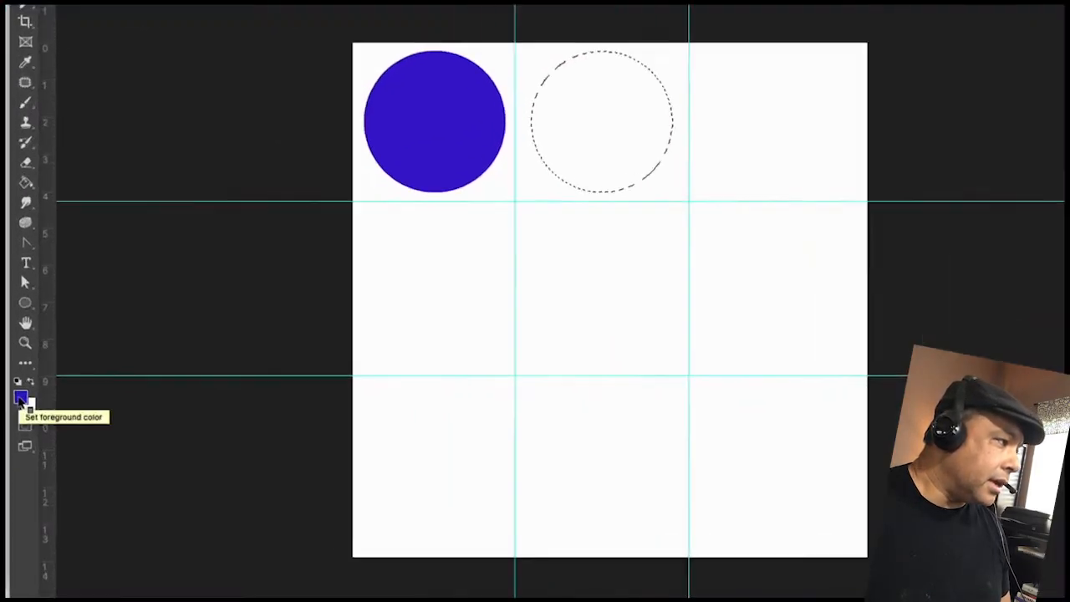
click(20, 398)
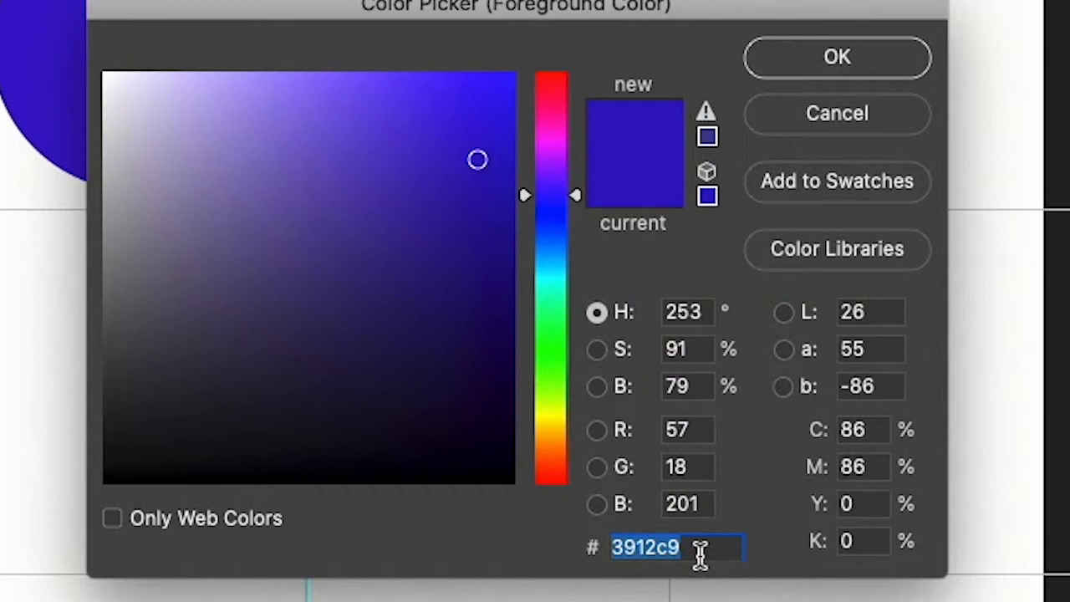
key(super+v)
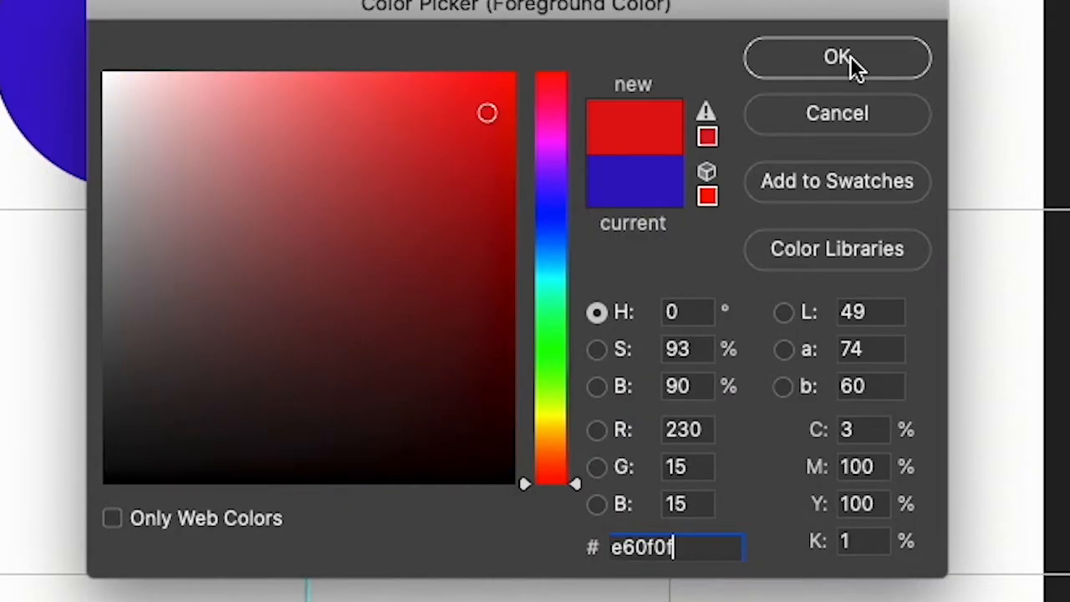
click(852, 66)
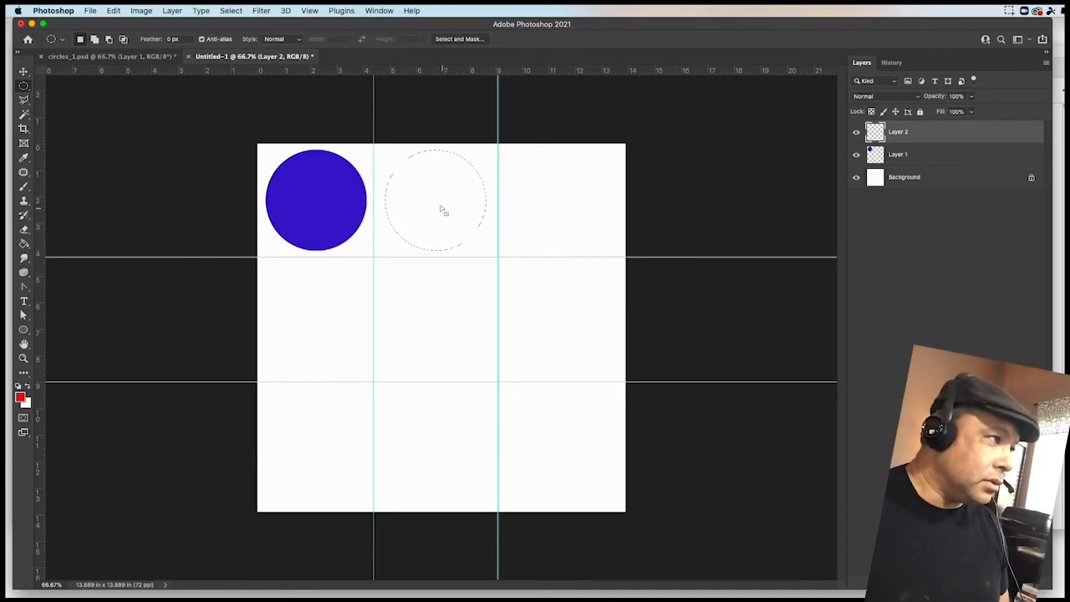
- Fill the top-middle circular selection with the red foreground color at 100% opacity, then deselect
right_click(424, 191)
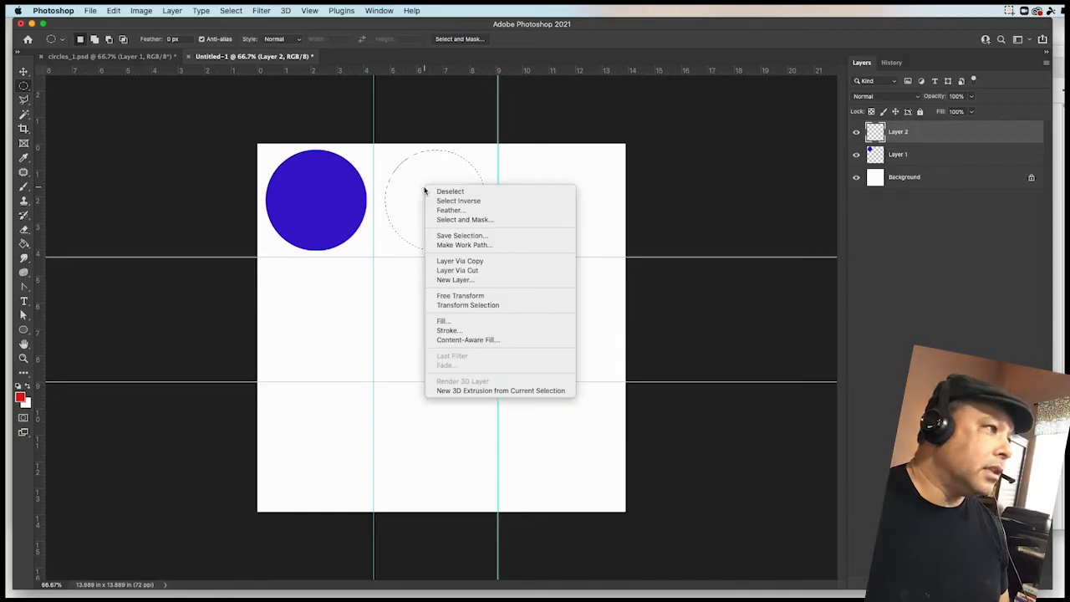
click(452, 323)
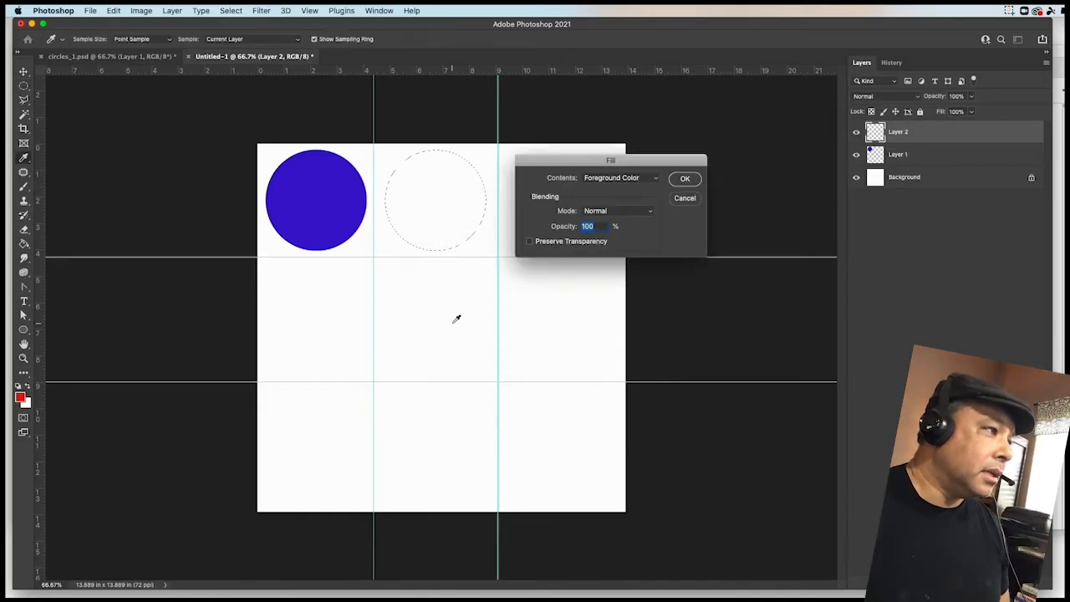
click(690, 179)
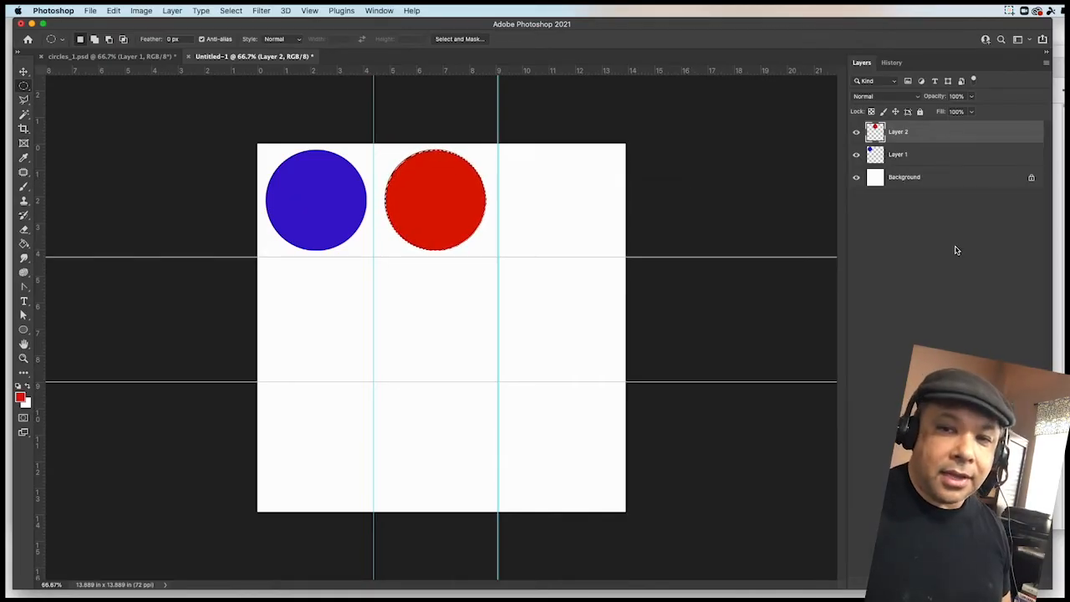
key(super+d)
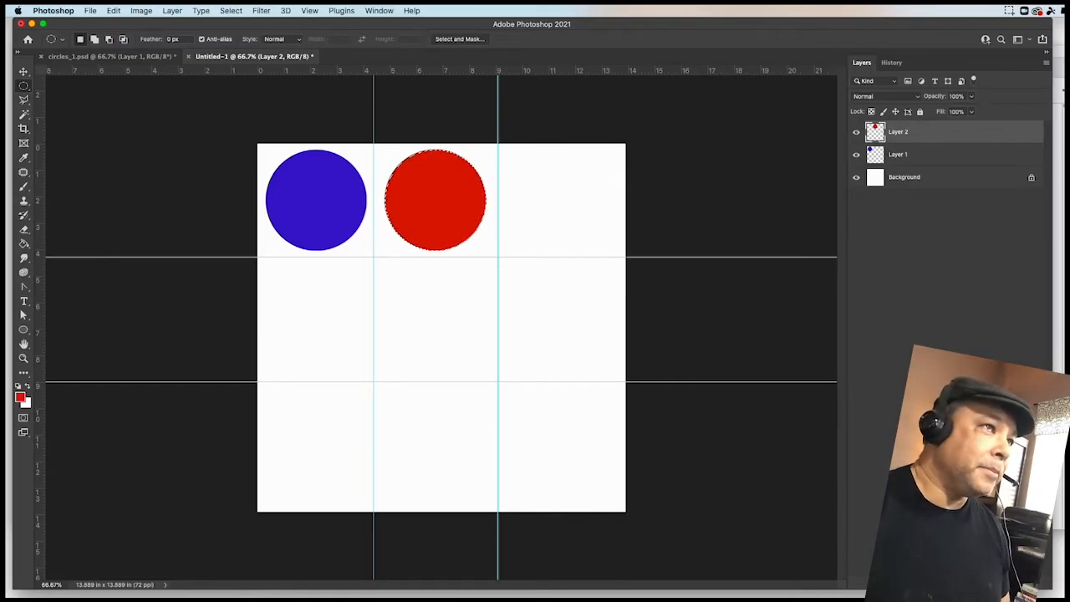
- Undo the deselect through History to bring back the circular selection on the red circle
key(super+Tab)
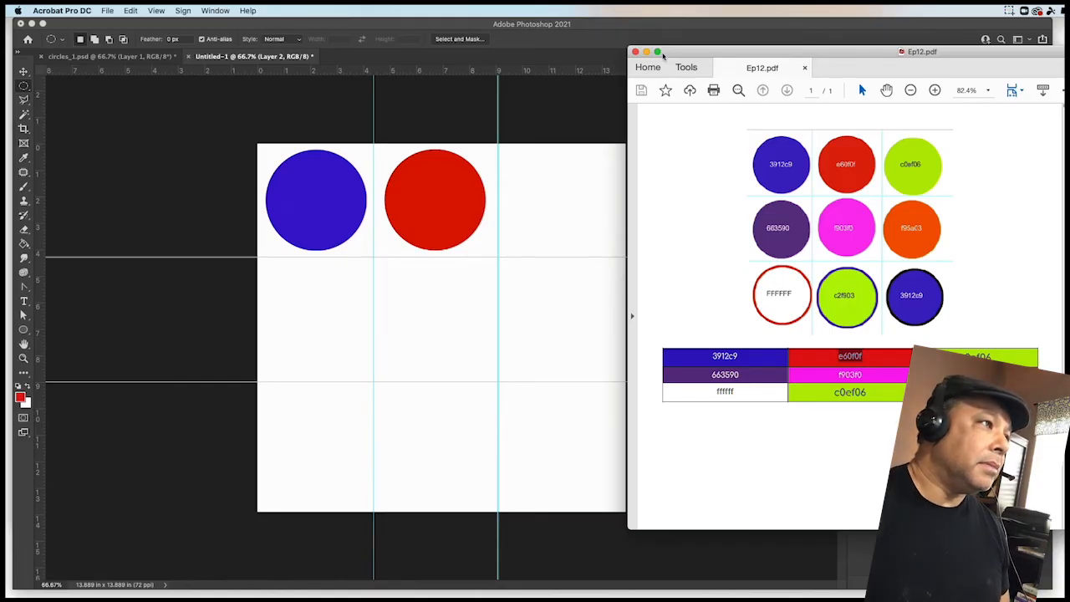
key(super+Tab)
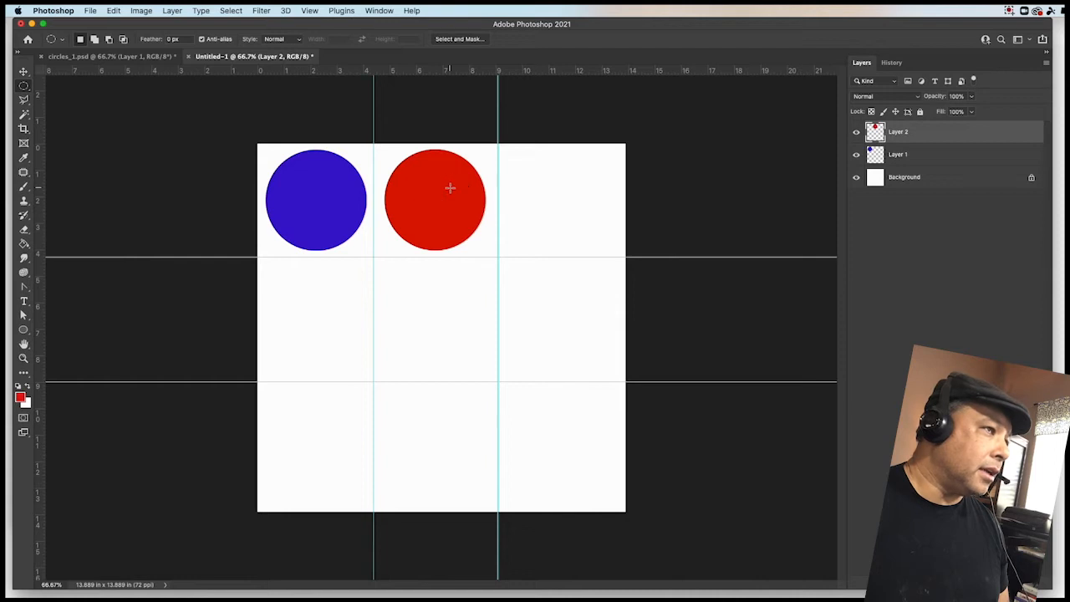
click(893, 63)
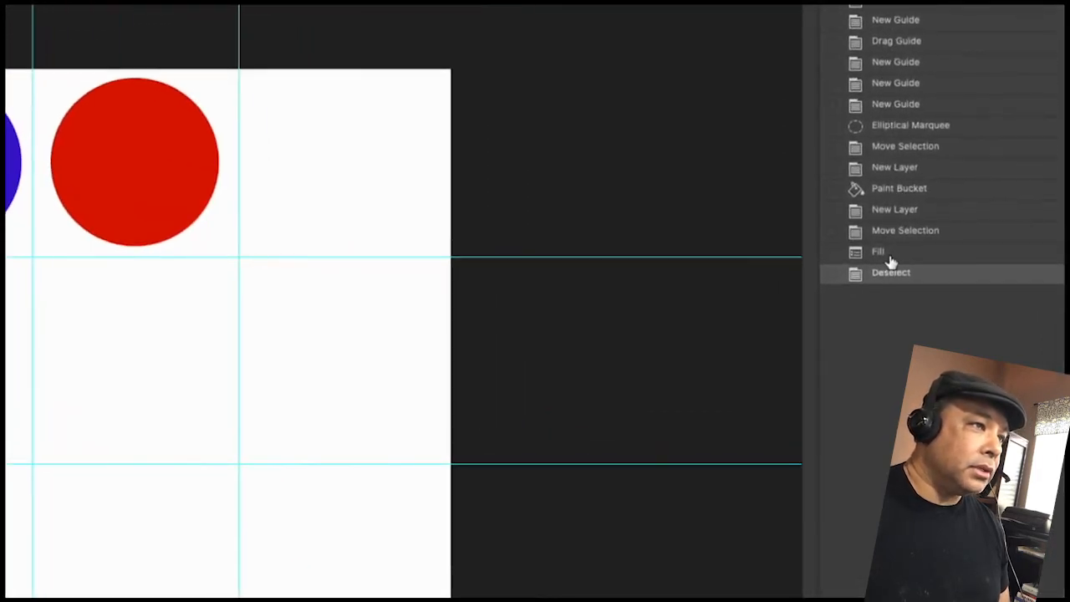
click(890, 255)
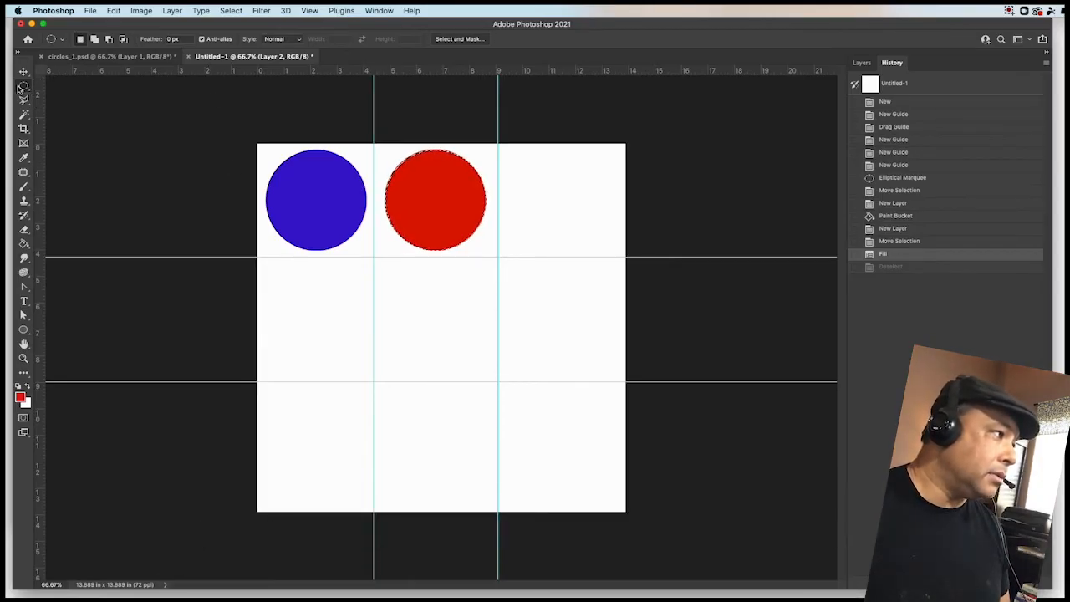
click(862, 62)
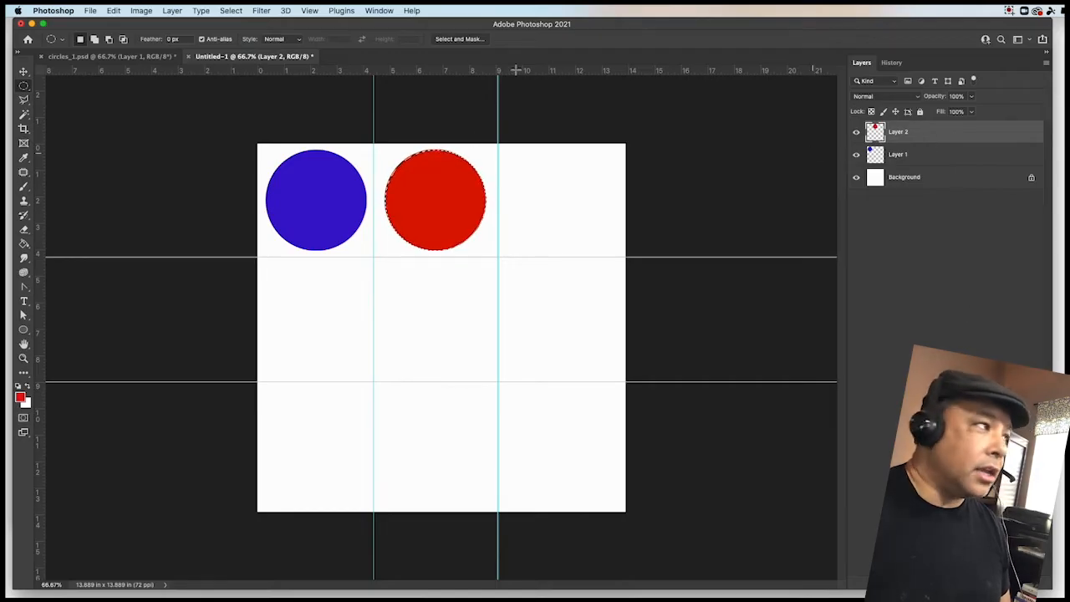
- Add a new empty layer and move the circular selection into the top-right guide cell
click(171, 11)
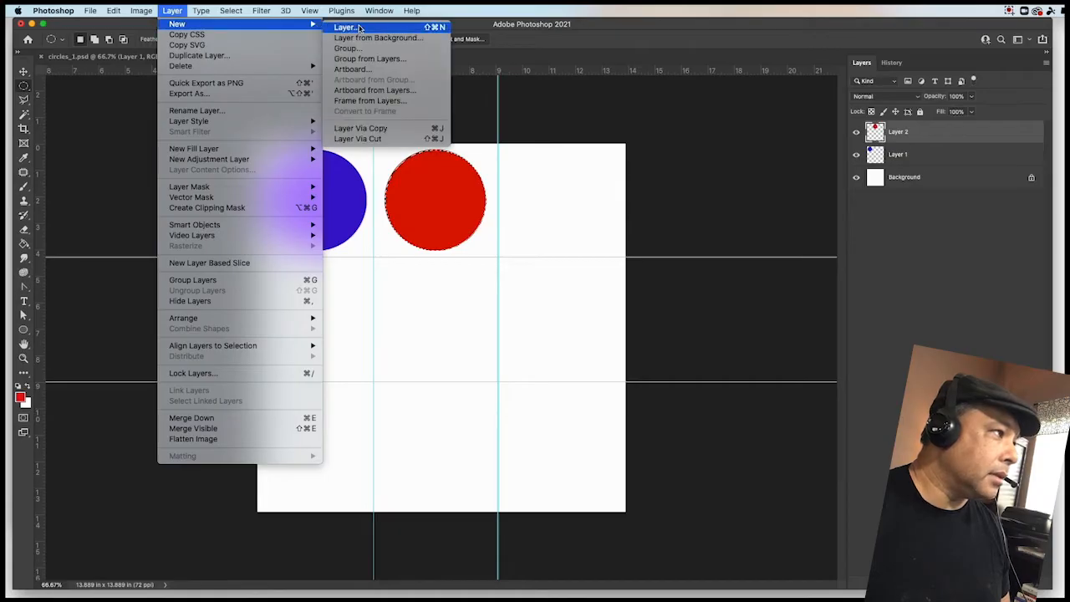
click(347, 27)
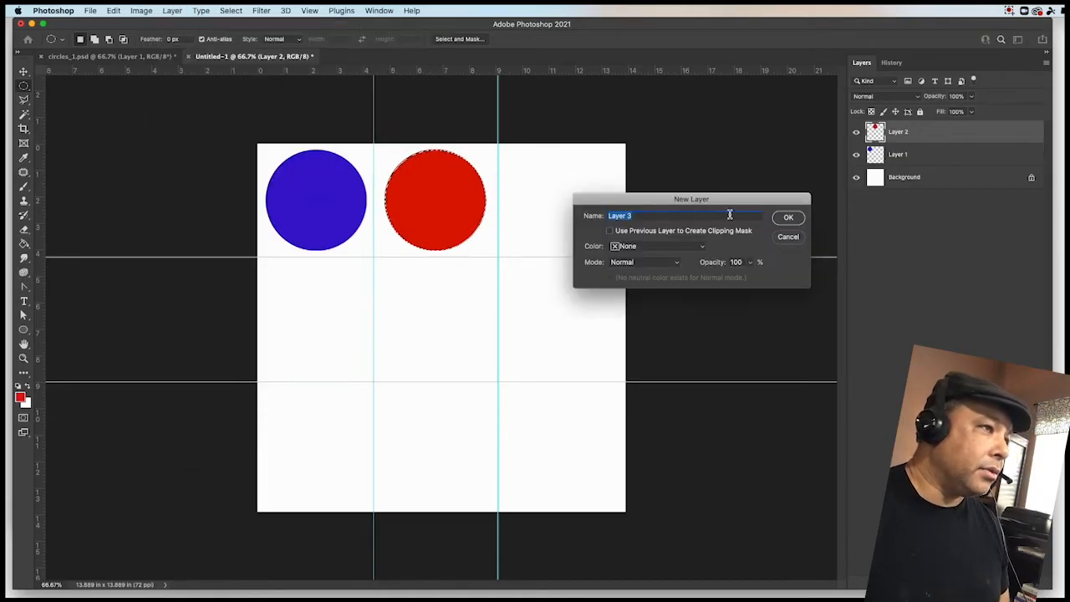
click(788, 217)
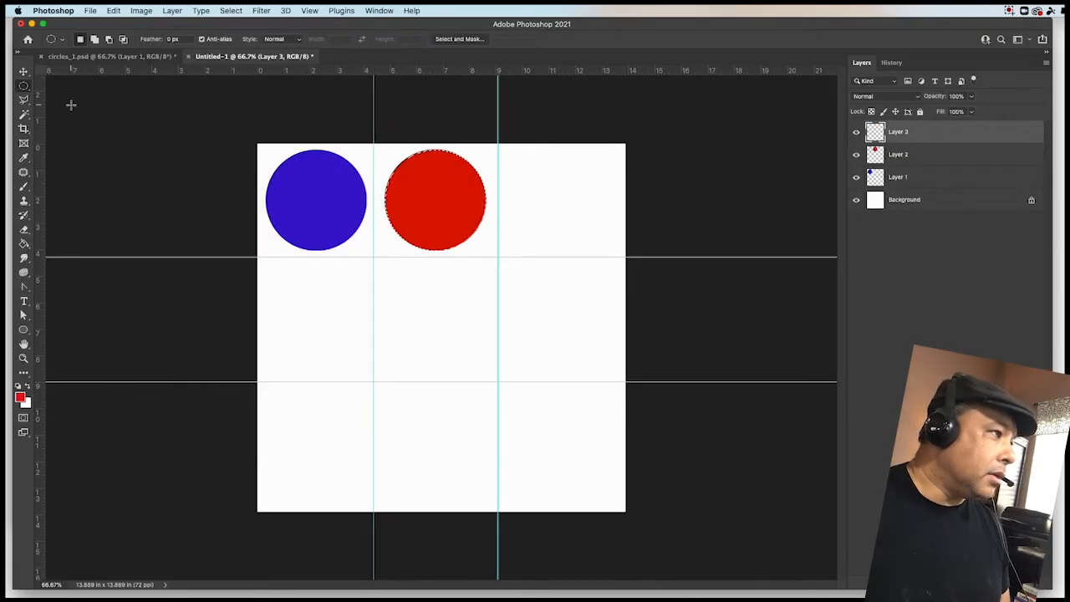
drag(451, 186, 557, 194)
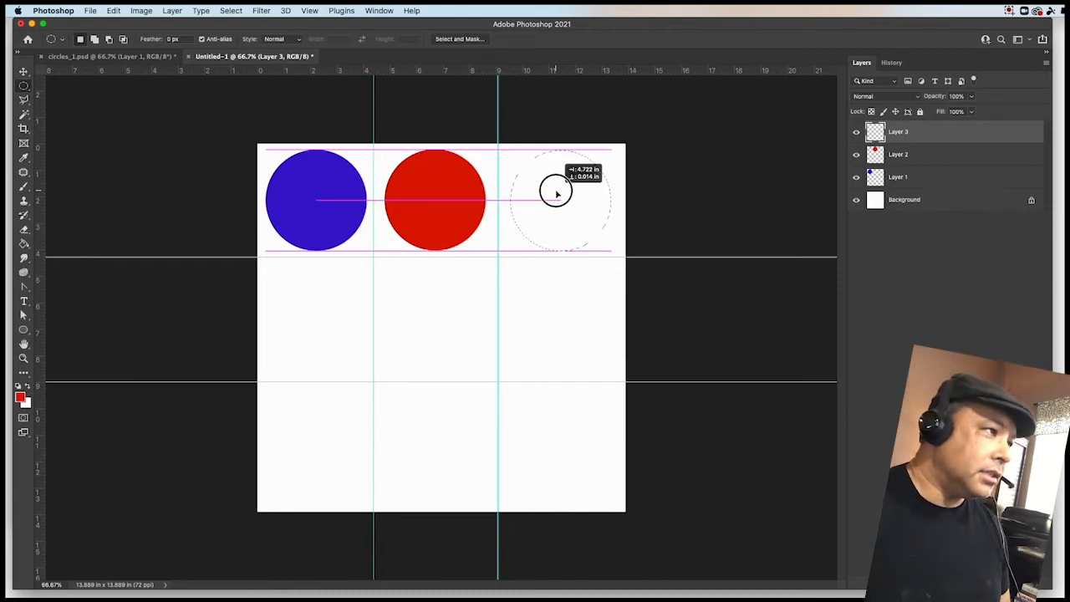
drag(557, 194, 557, 195)
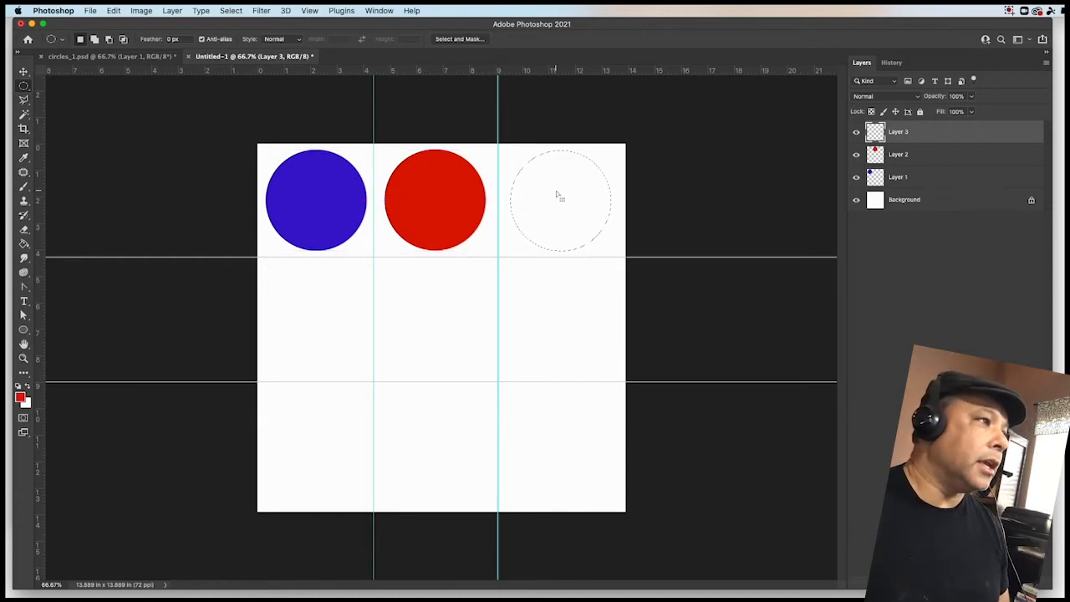
- In circles_1.psd, sample the top-right green circle on Layer 3 with the Eyedropper to set the foreground color c0ef06
click(153, 57)
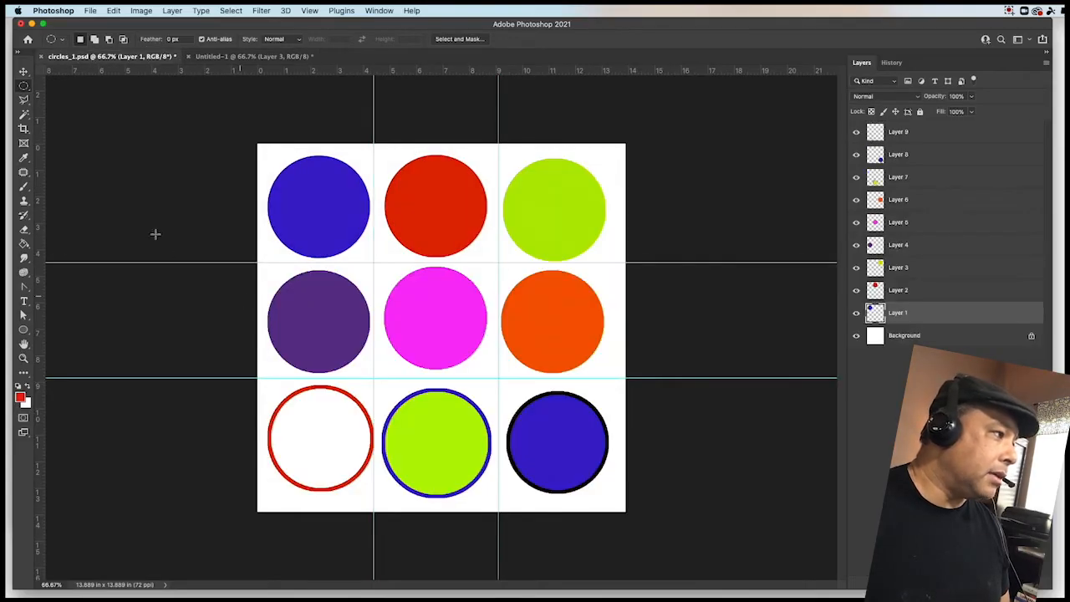
click(23, 159)
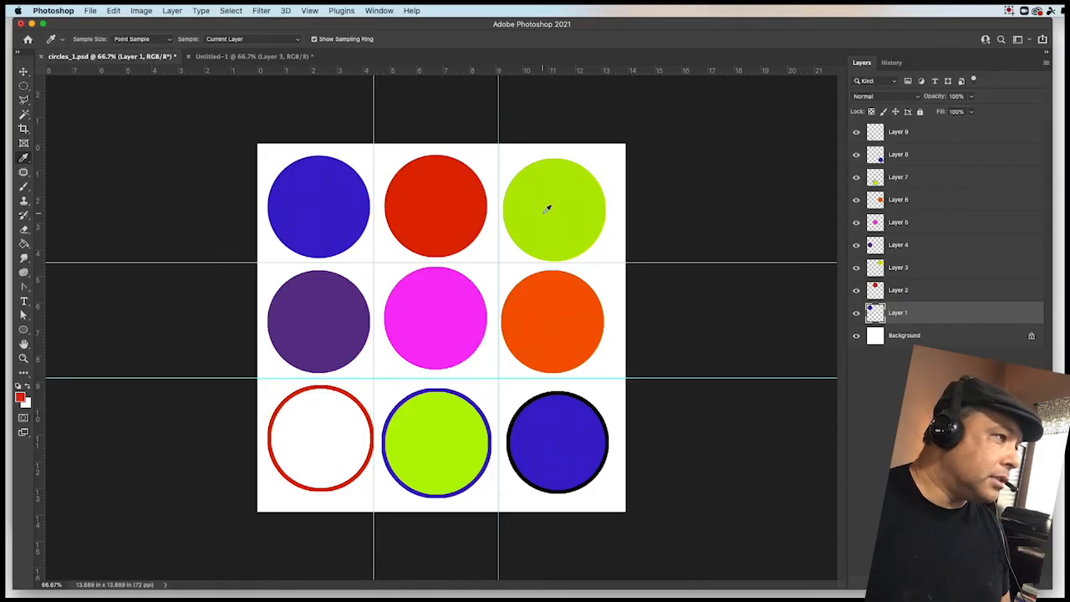
click(904, 270)
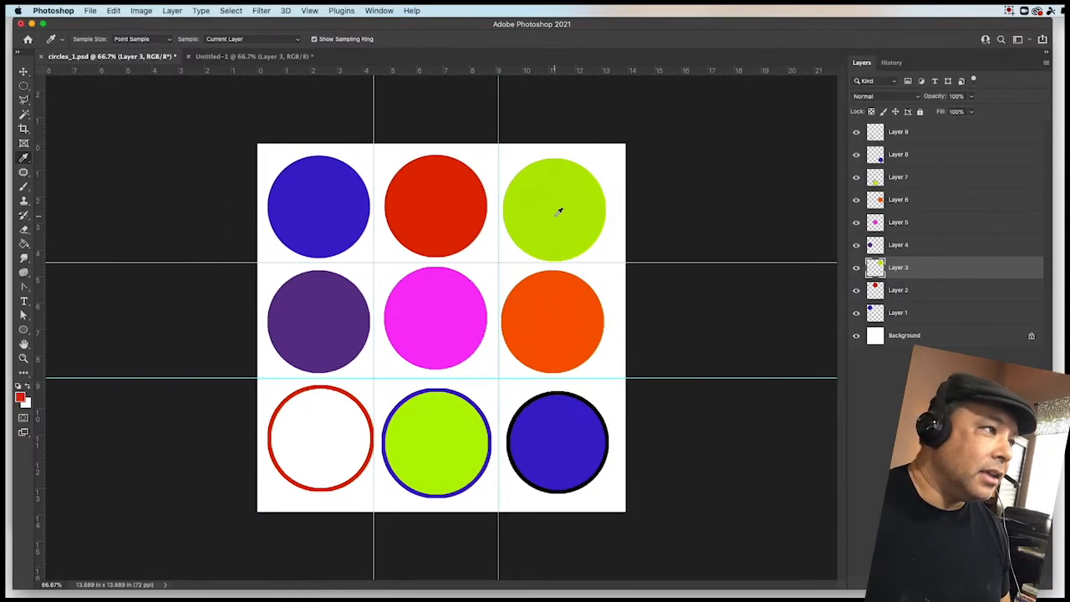
click(558, 211)
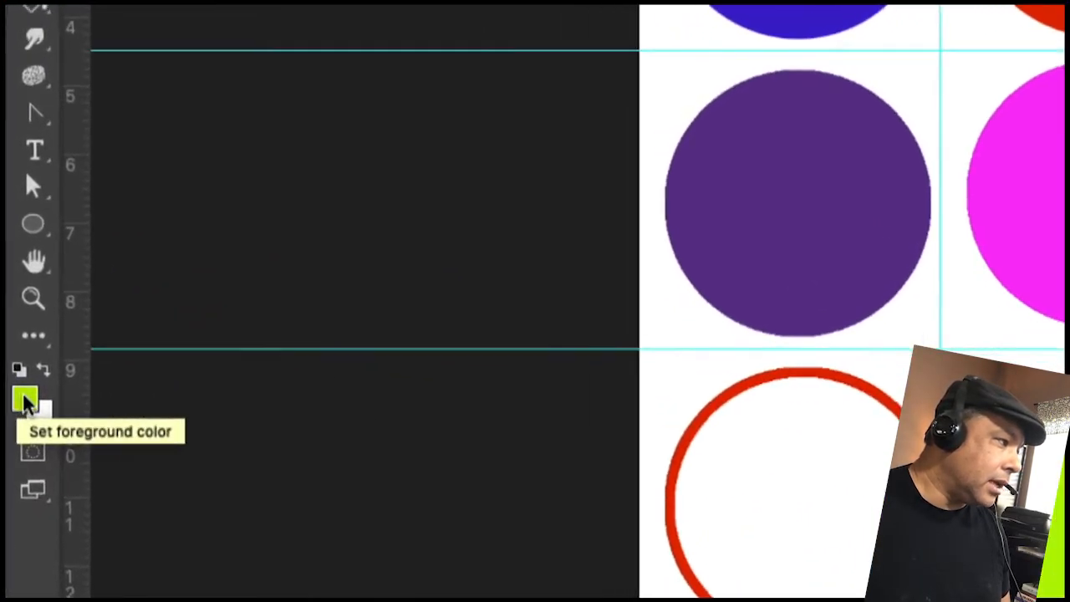
click(25, 403)
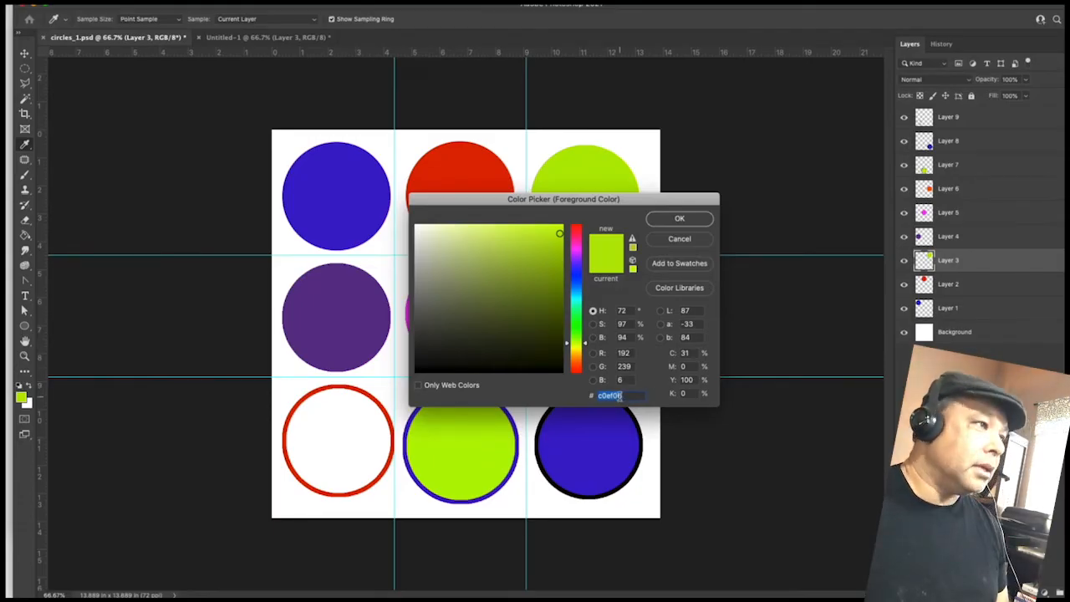
click(691, 217)
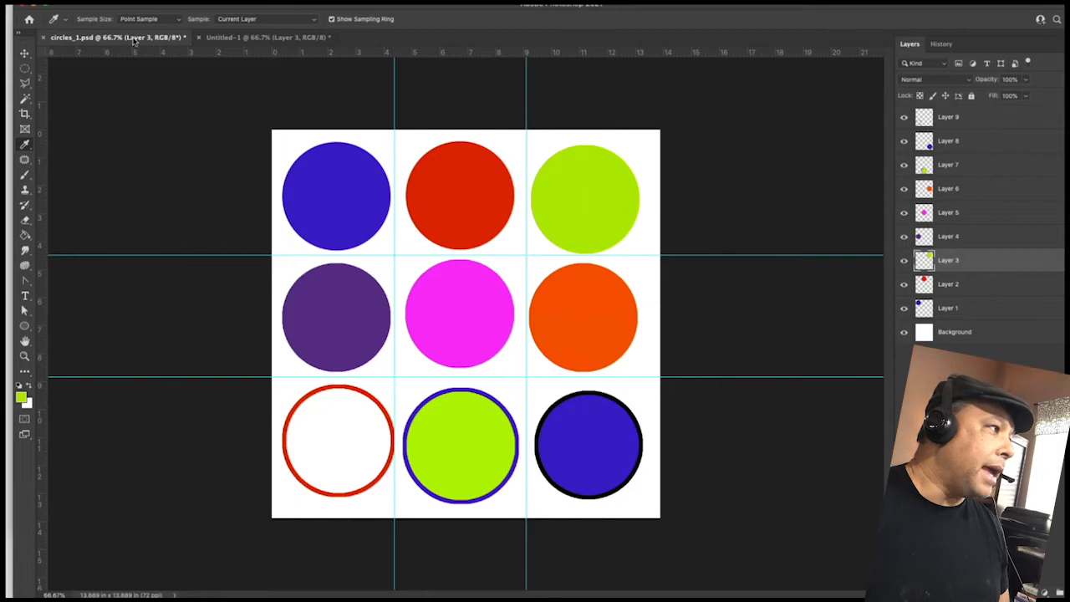
- Return to the new document and fill the top-right circular selection with the green foreground color
click(258, 37)
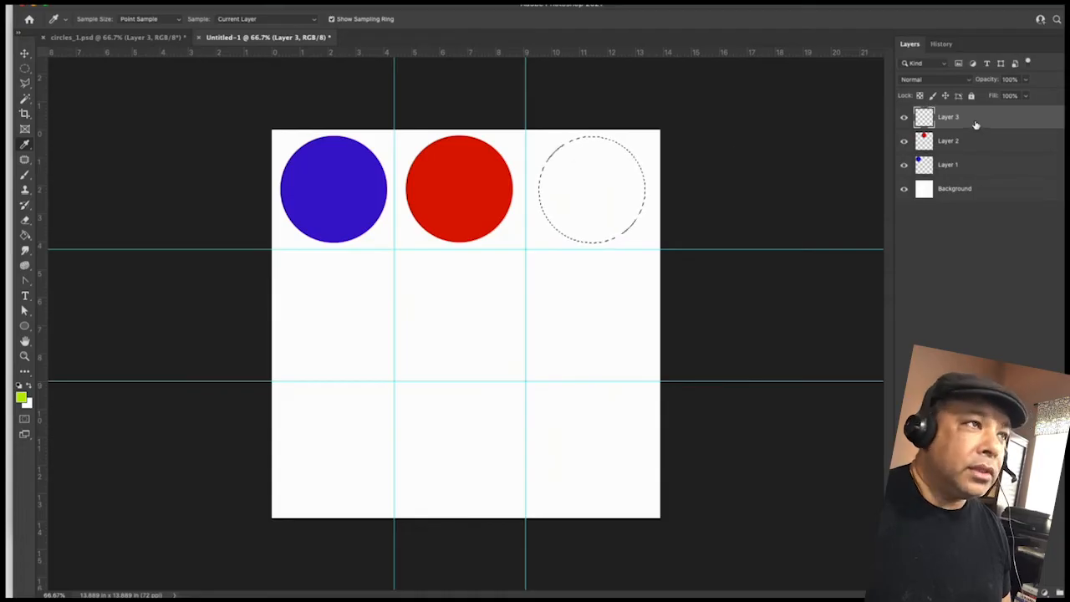
right_click(591, 179)
click(593, 178)
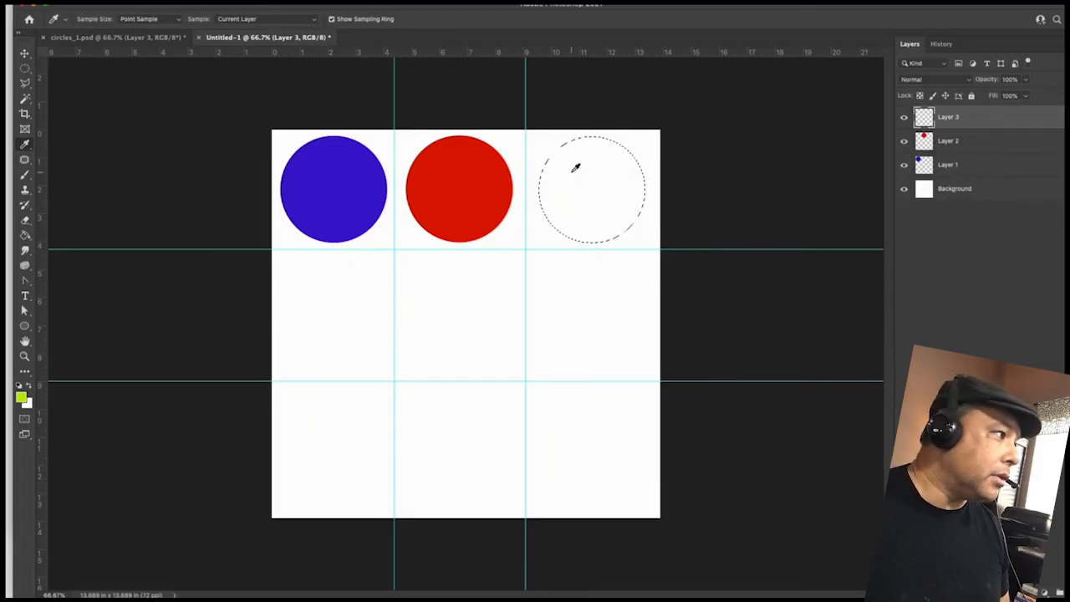
click(24, 71)
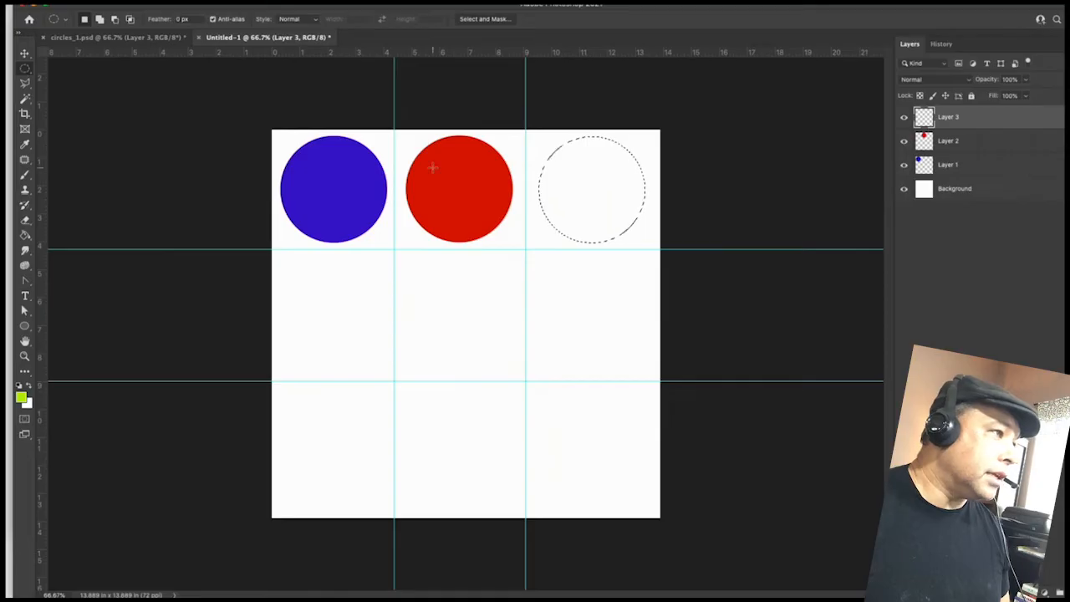
right_click(587, 174)
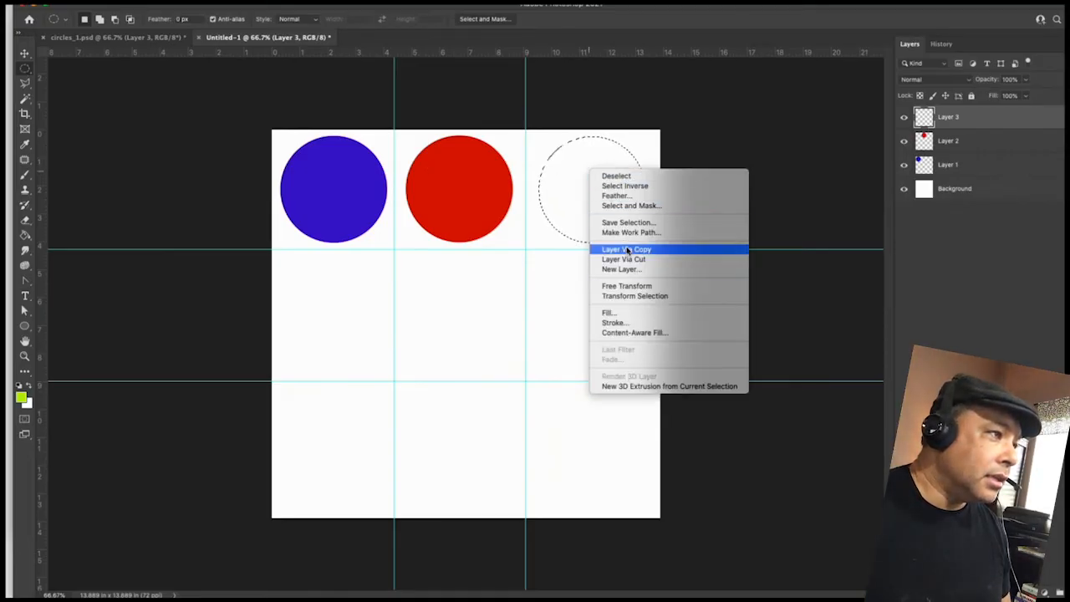
click(619, 314)
click(650, 167)
click(651, 169)
click(723, 166)
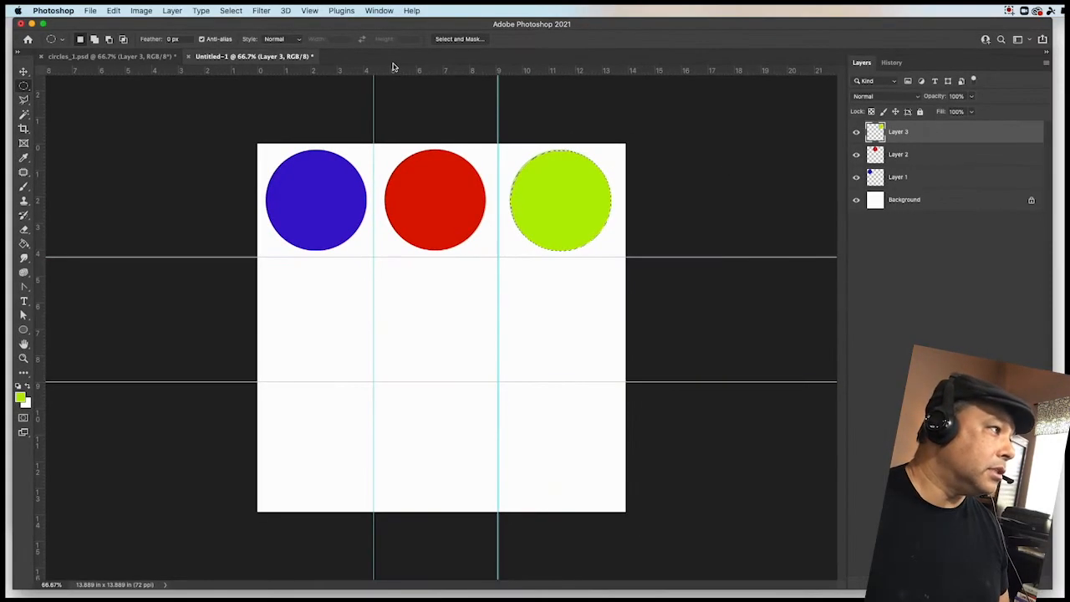
- Add a new empty layer and move the circular selection into the middle-left guide cell
click(172, 11)
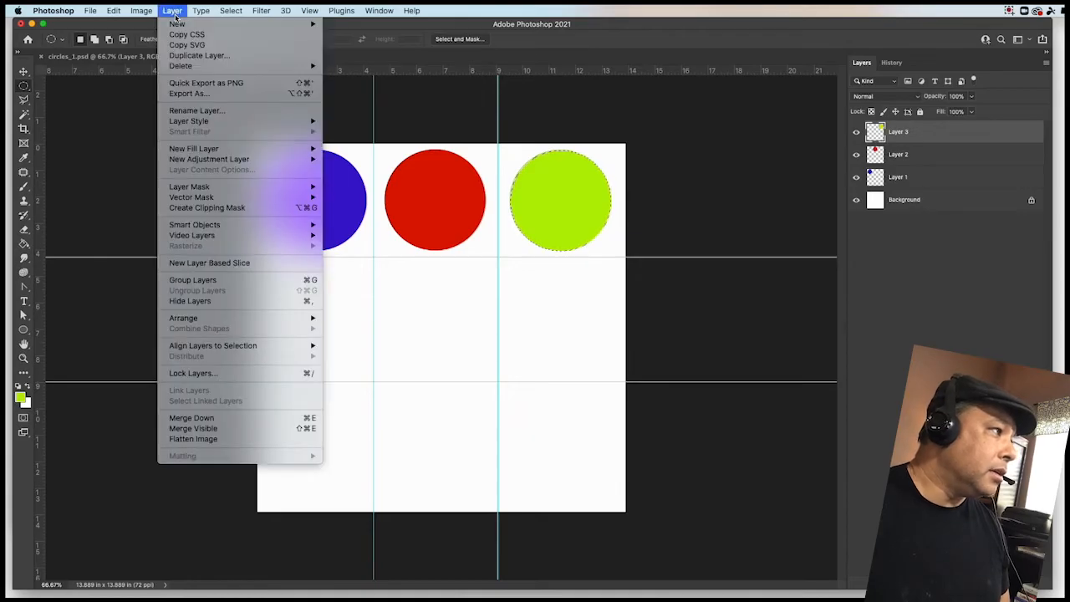
mouse_move(273, 24)
click(370, 25)
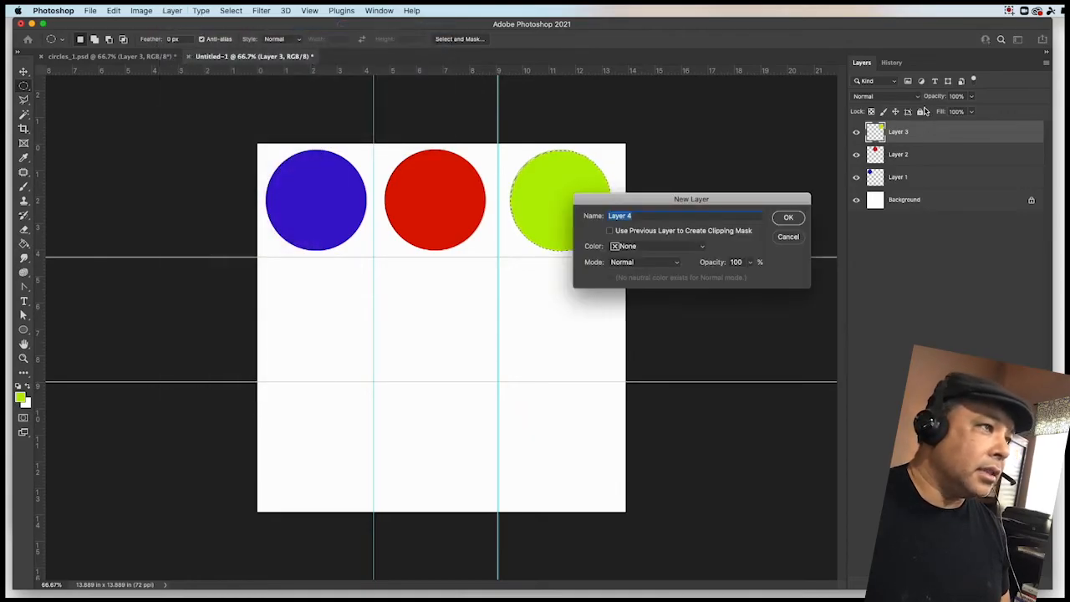
click(787, 218)
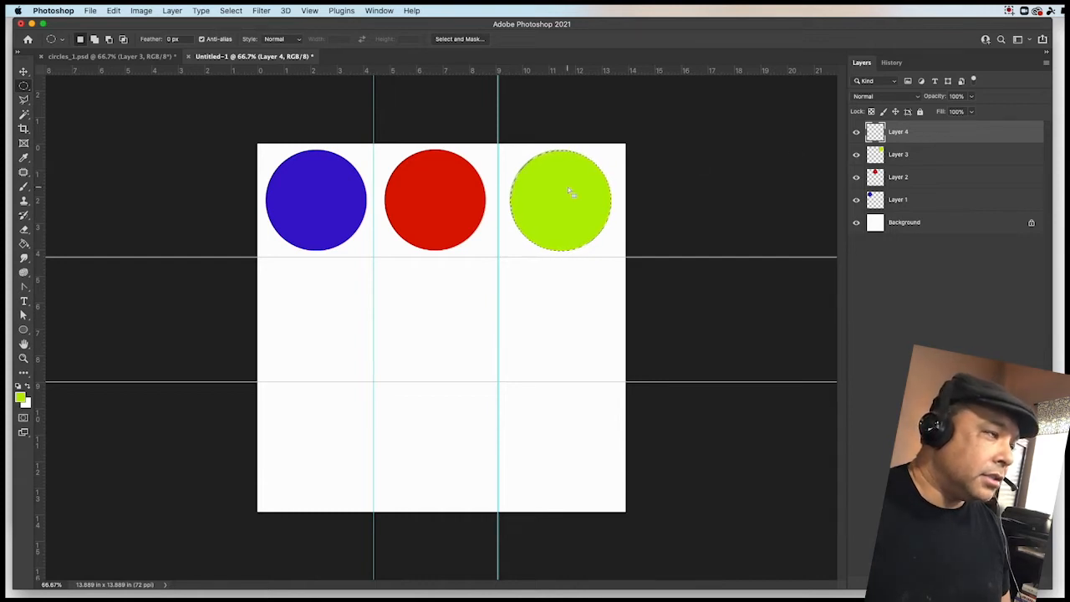
drag(567, 172, 325, 300)
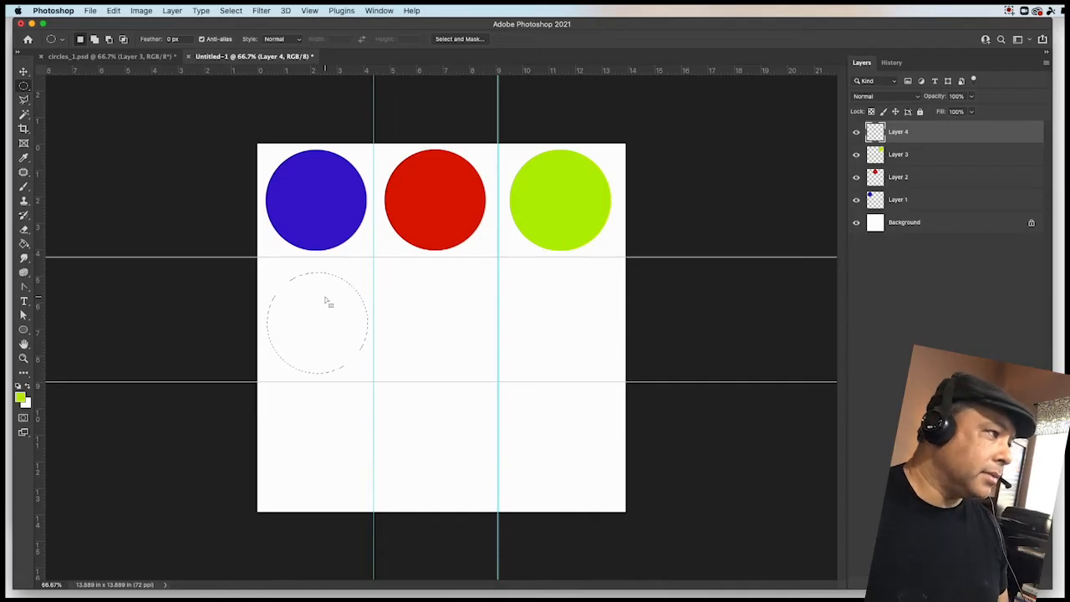
- In circles_1.psd, sample the middle-left purple circle on Layer 4 as the foreground color and copy its hex 663590
click(136, 56)
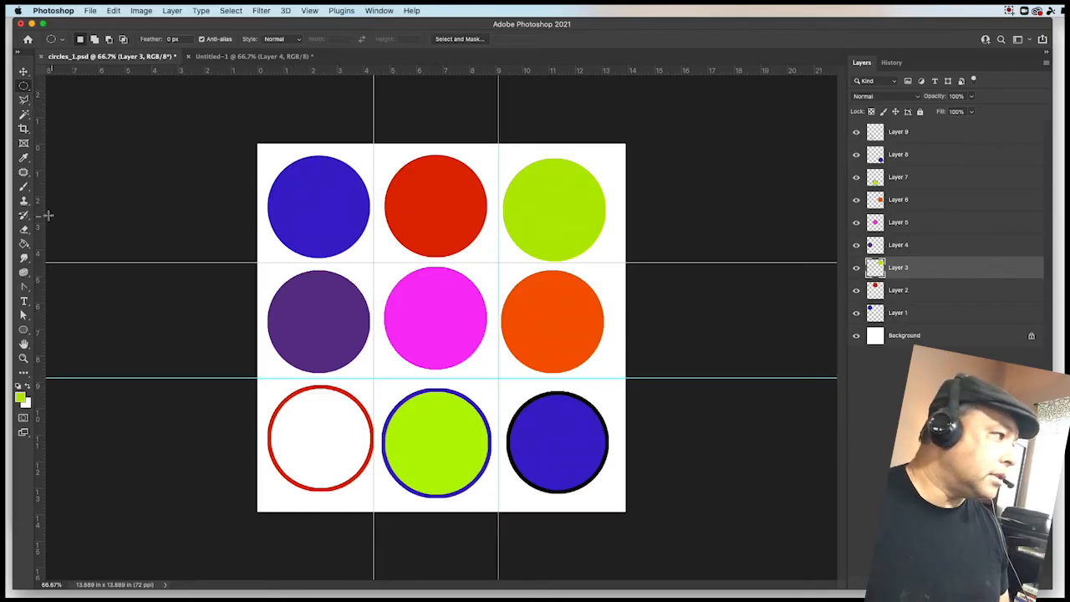
click(24, 158)
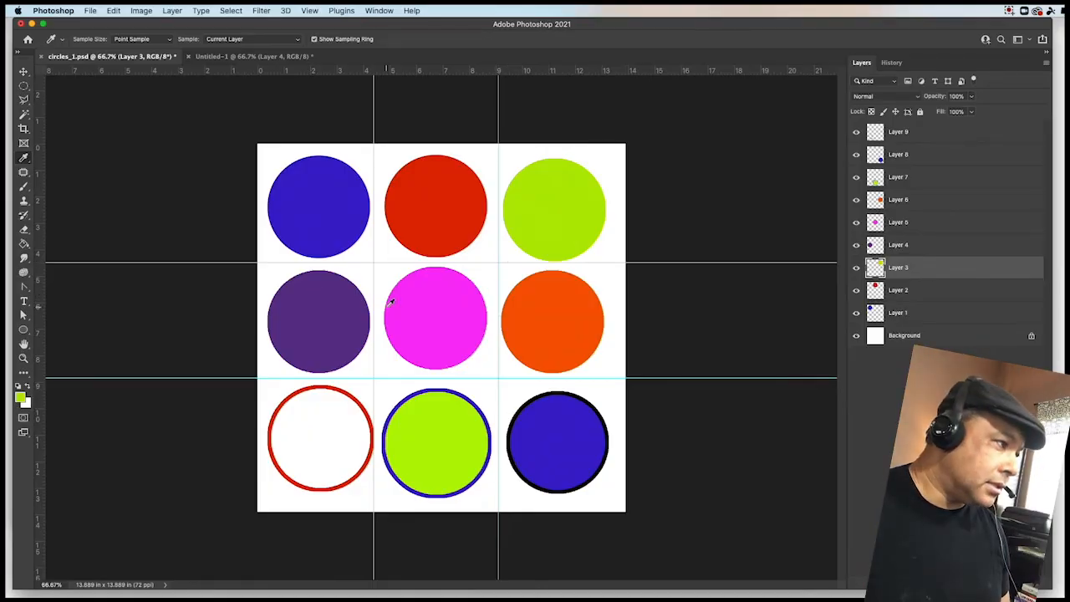
click(925, 247)
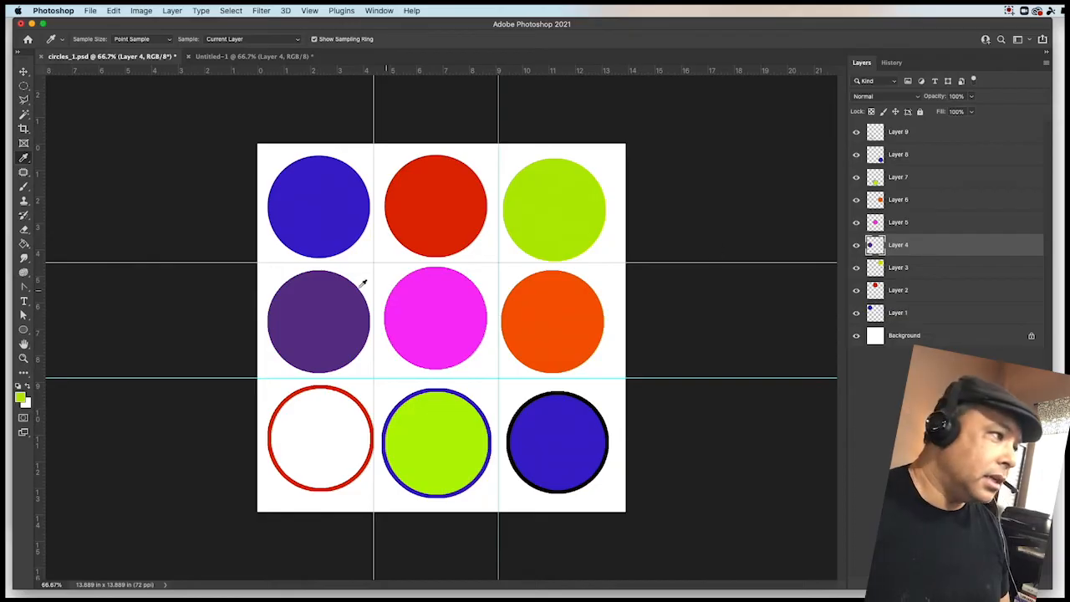
click(317, 305)
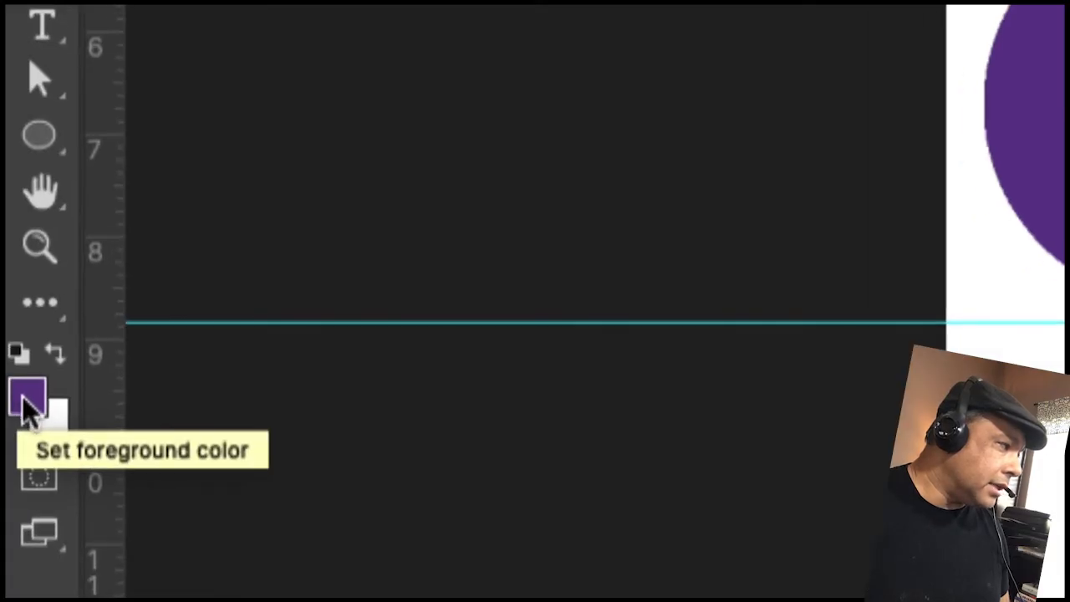
click(26, 403)
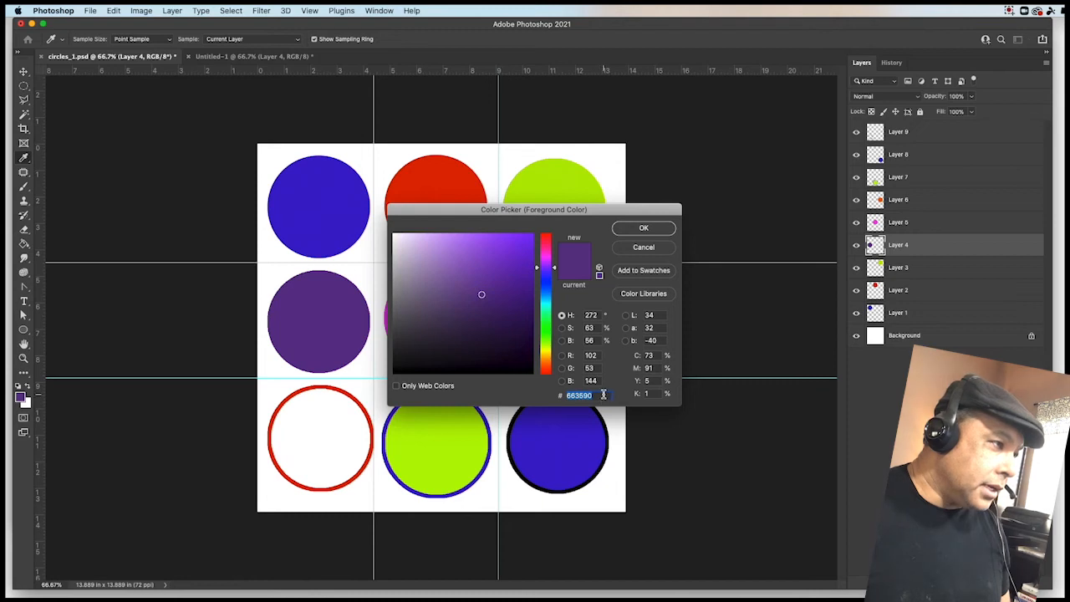
right_click(580, 396)
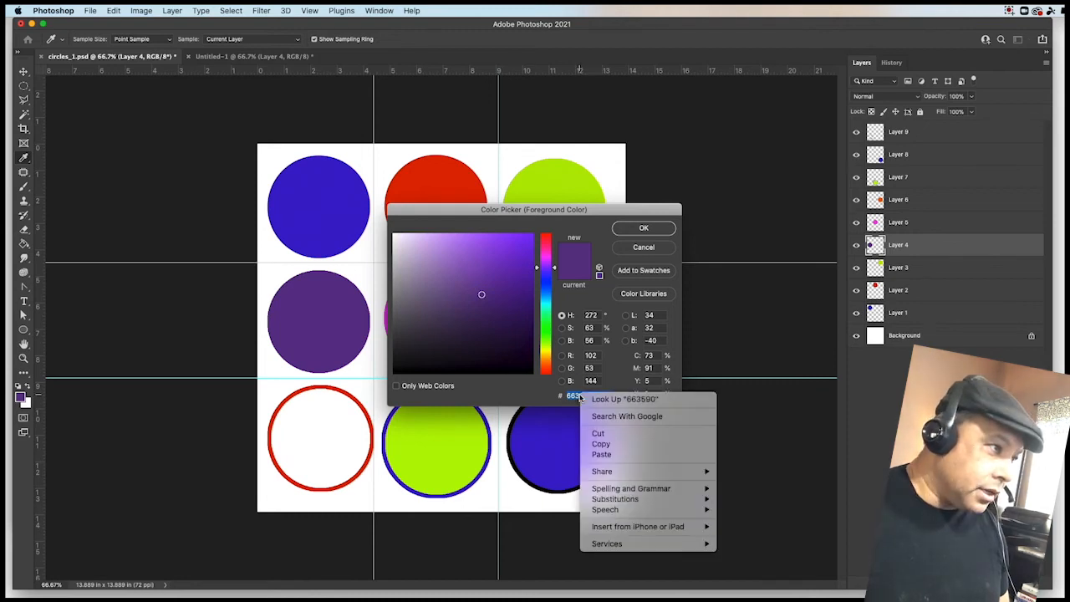
click(601, 444)
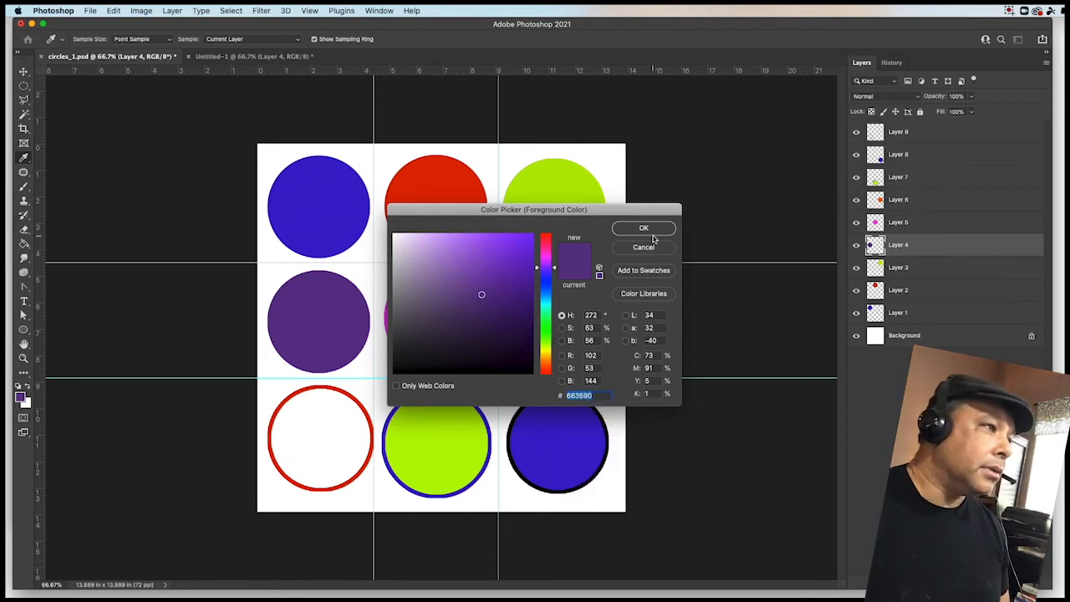
click(643, 228)
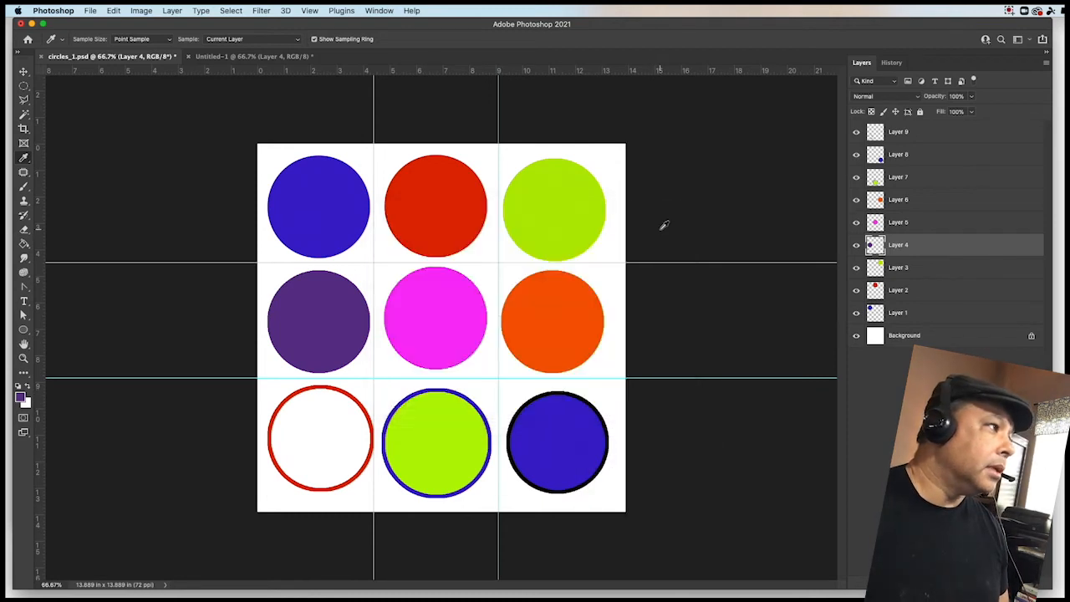
- Return to the new document and fill the middle-left circular selection with the purple foreground color
click(228, 57)
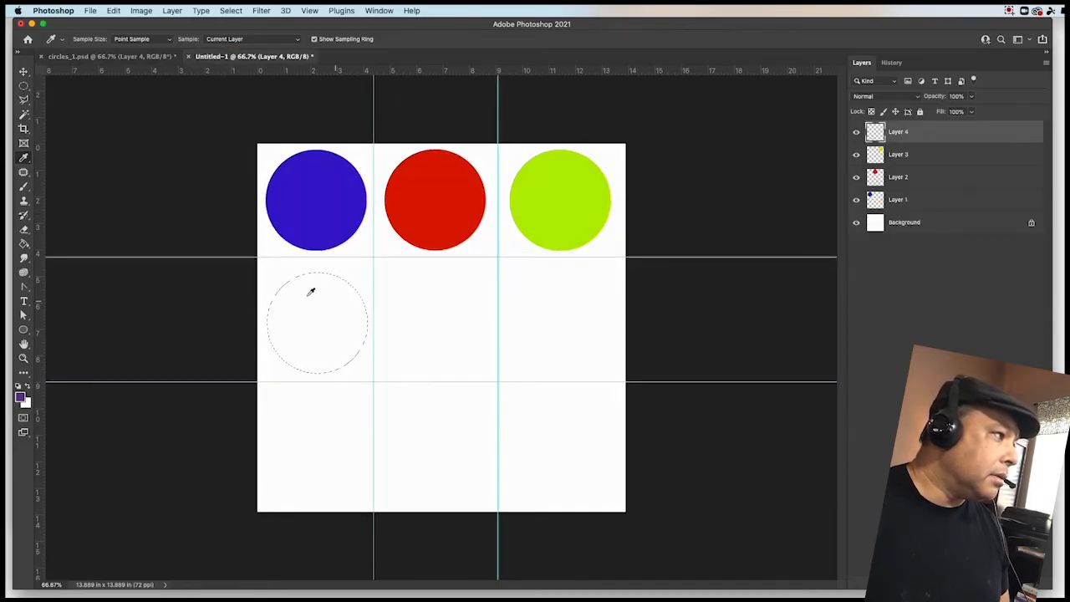
click(23, 87)
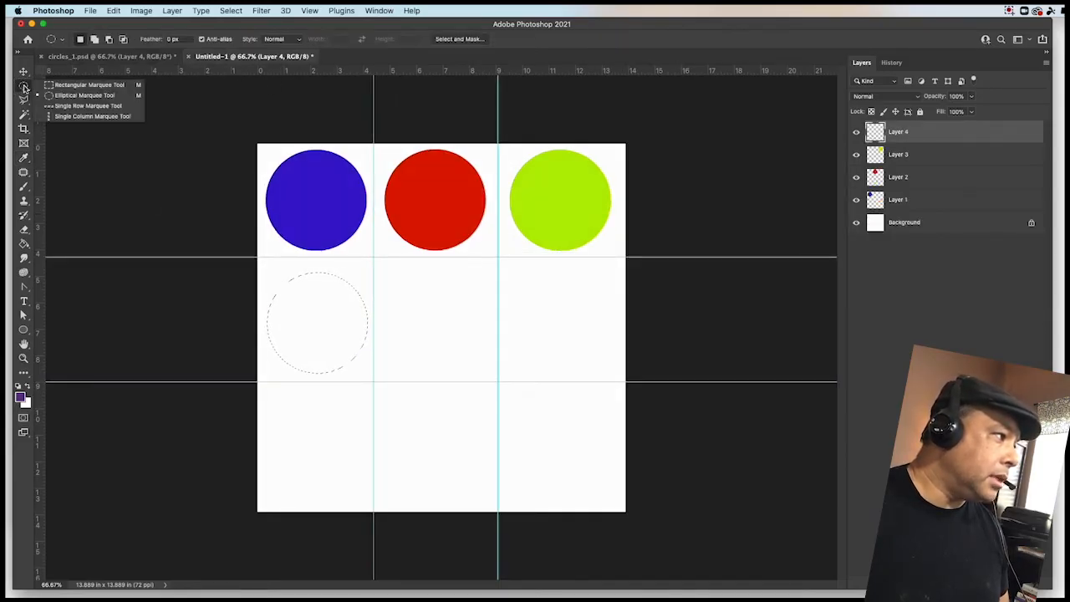
click(22, 87)
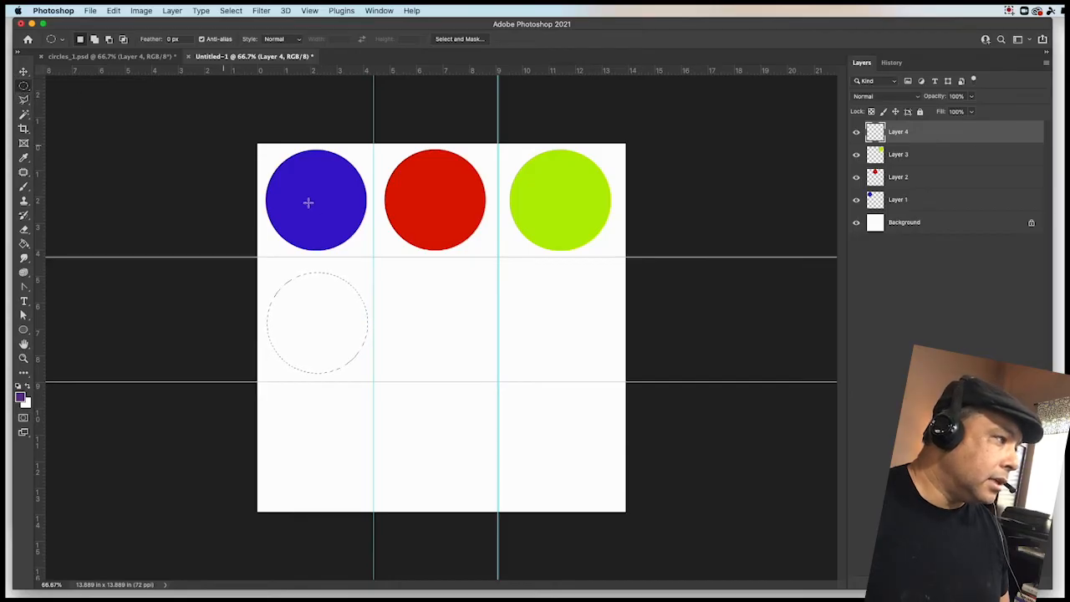
right_click(315, 300)
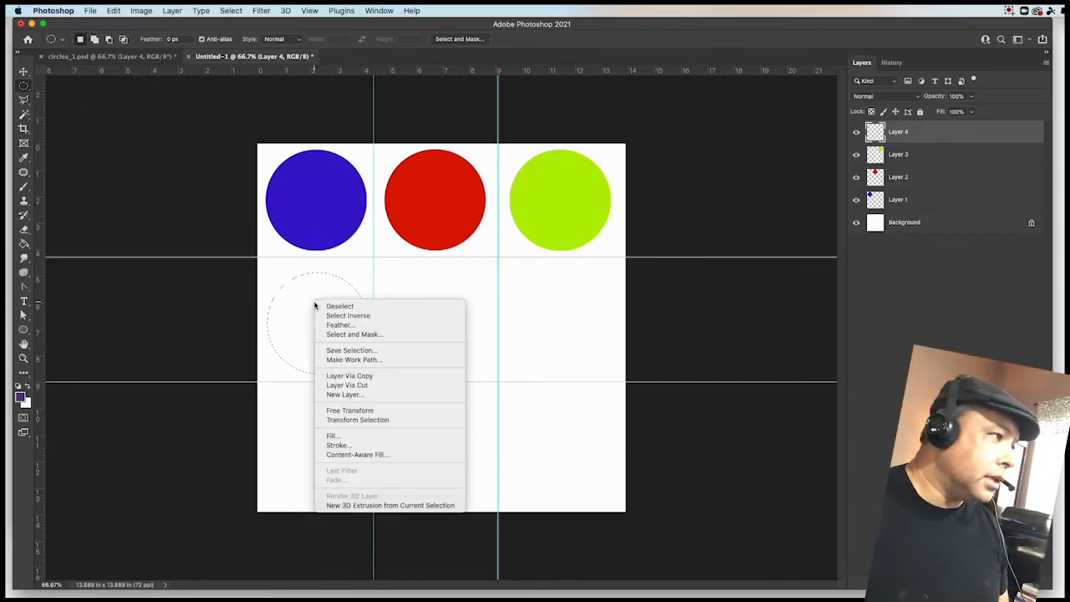
click(333, 436)
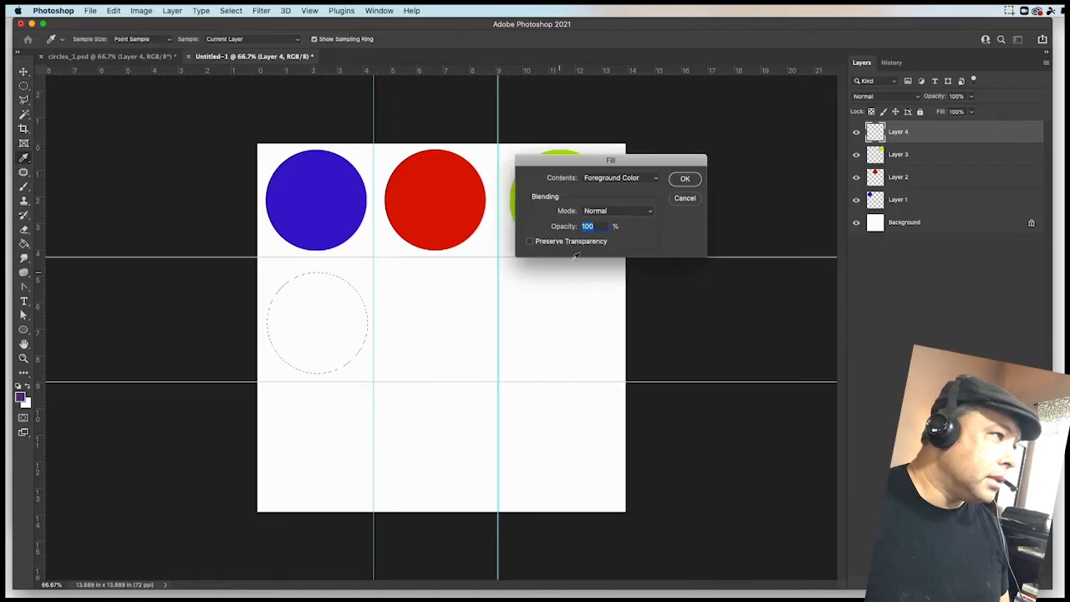
click(687, 179)
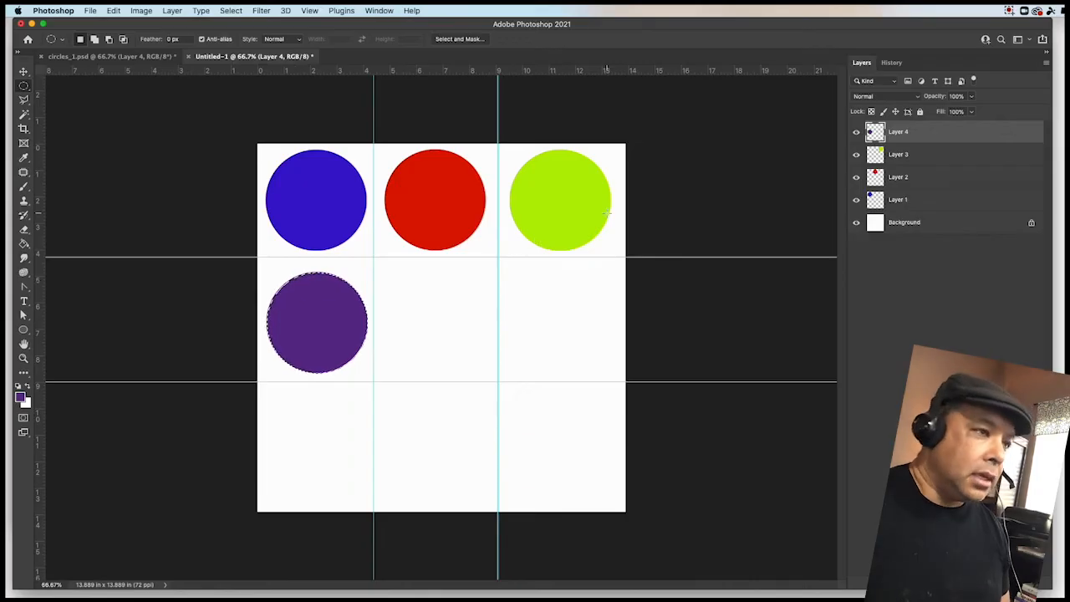
- Add a new empty layer and move the circular selection into the center guide cell
click(172, 11)
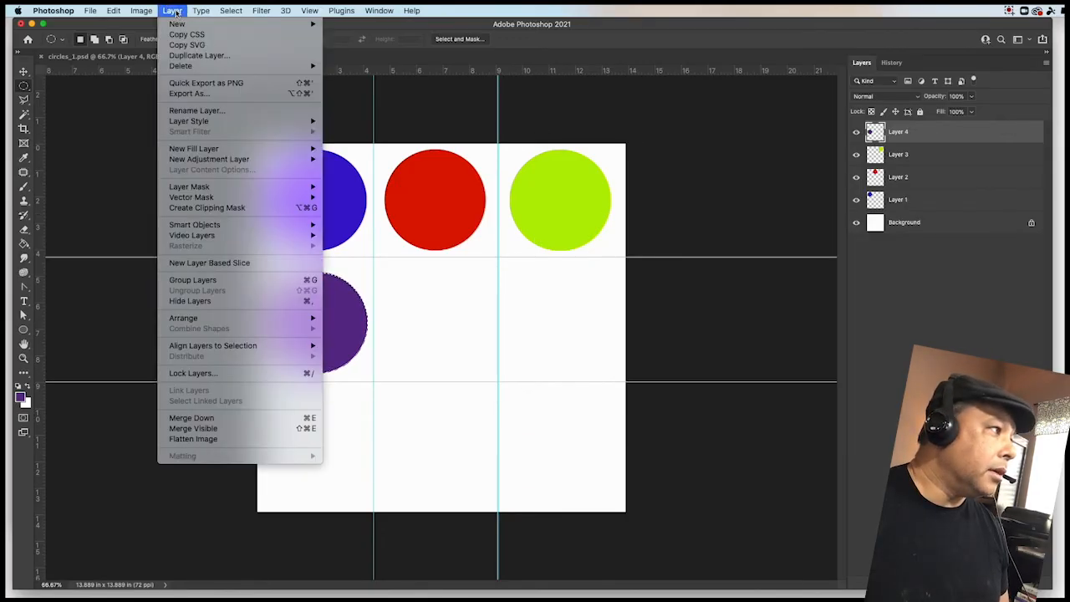
mouse_move(250, 26)
click(344, 28)
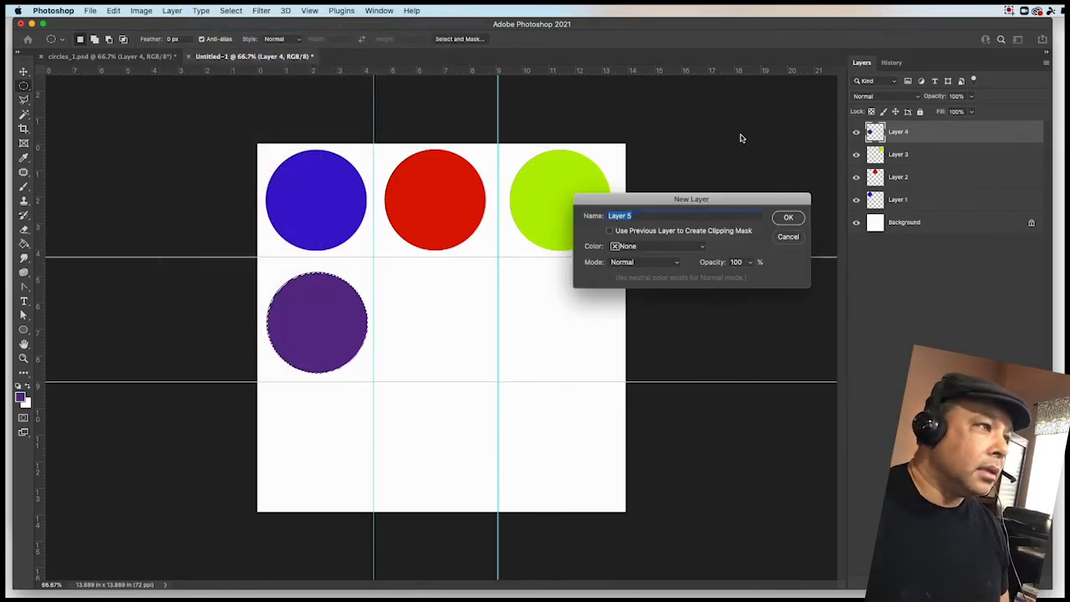
click(790, 217)
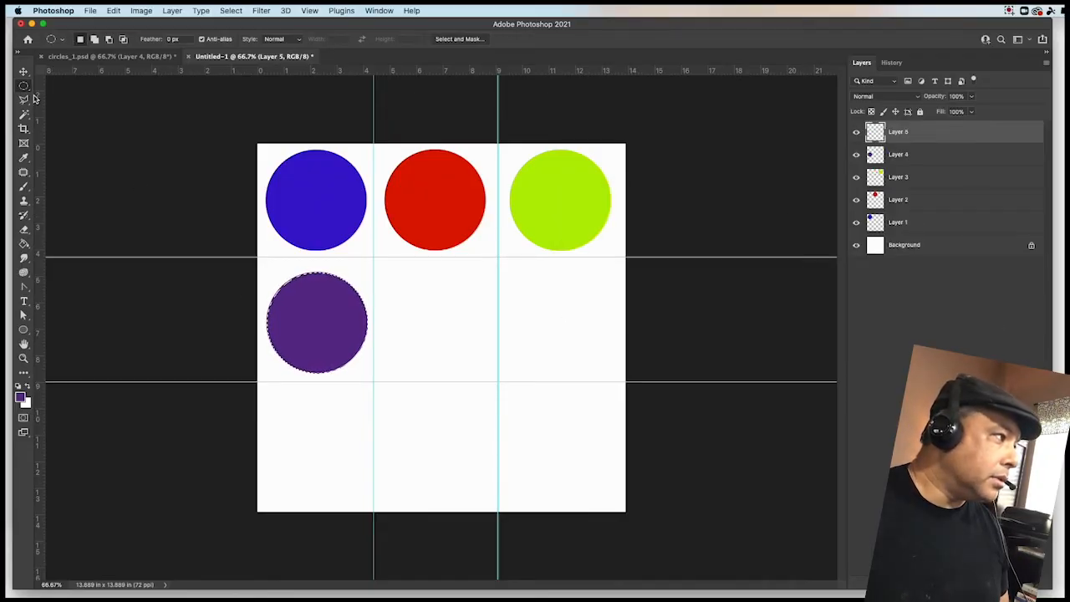
drag(317, 318, 432, 316)
- Switch to the Ep12.pdf reference and copy the center magenta circle's hex value f903f0
key(super+Tab)
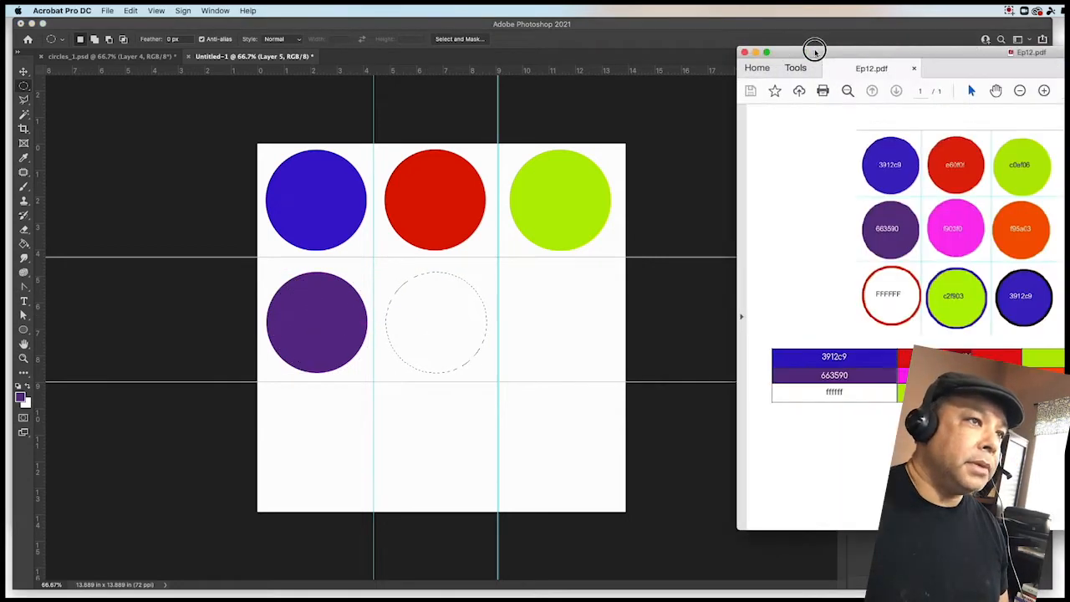
drag(815, 52, 648, 51)
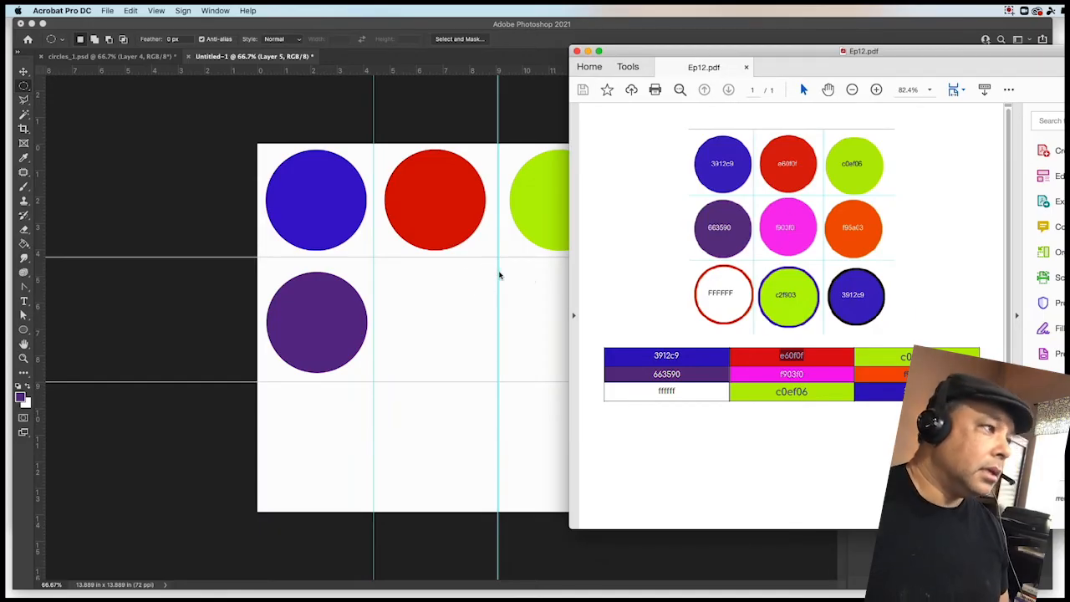
drag(807, 375, 781, 377)
right_click(788, 381)
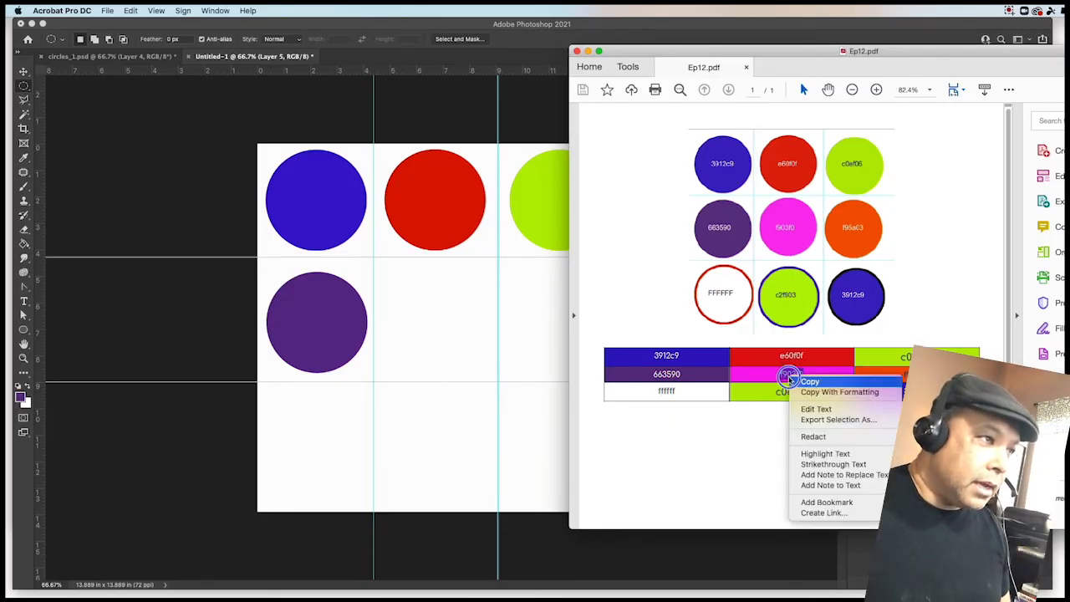
click(810, 382)
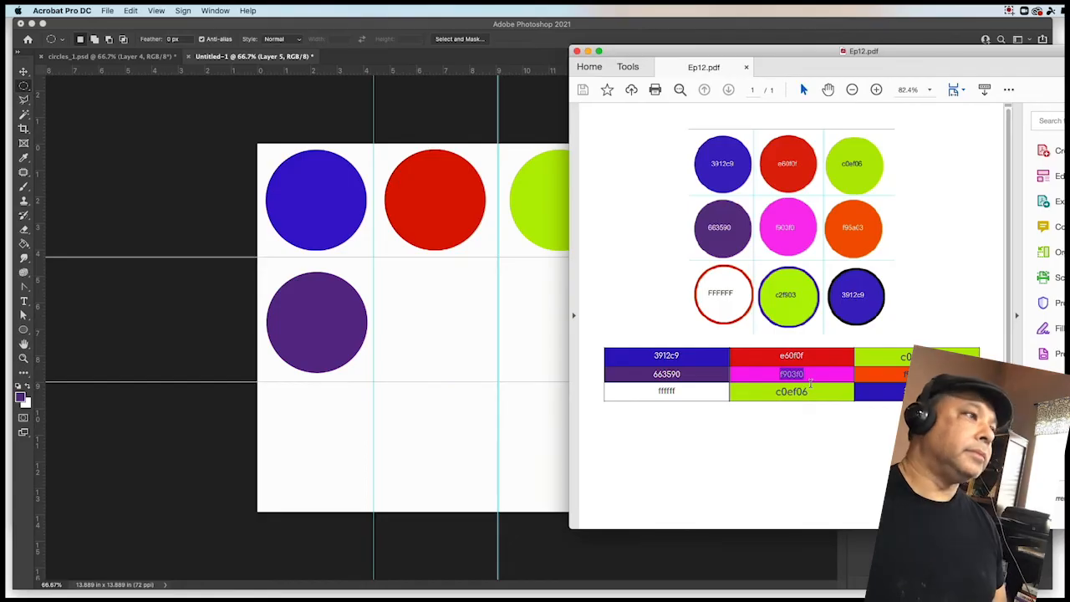
drag(661, 52, 1068, 53)
click(589, 28)
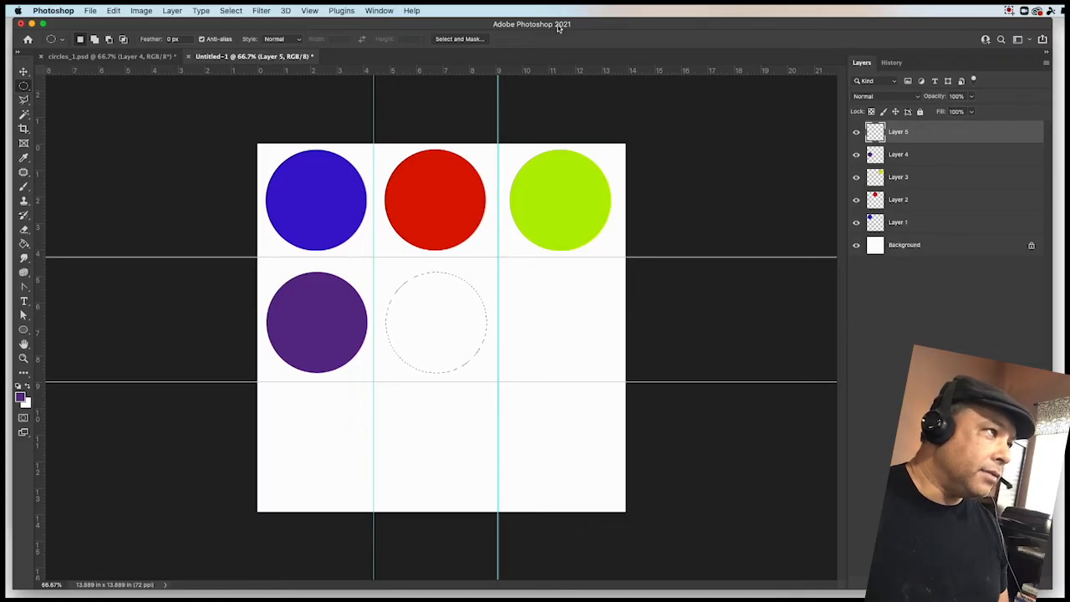
- Set the foreground color to hex f903f0
click(21, 399)
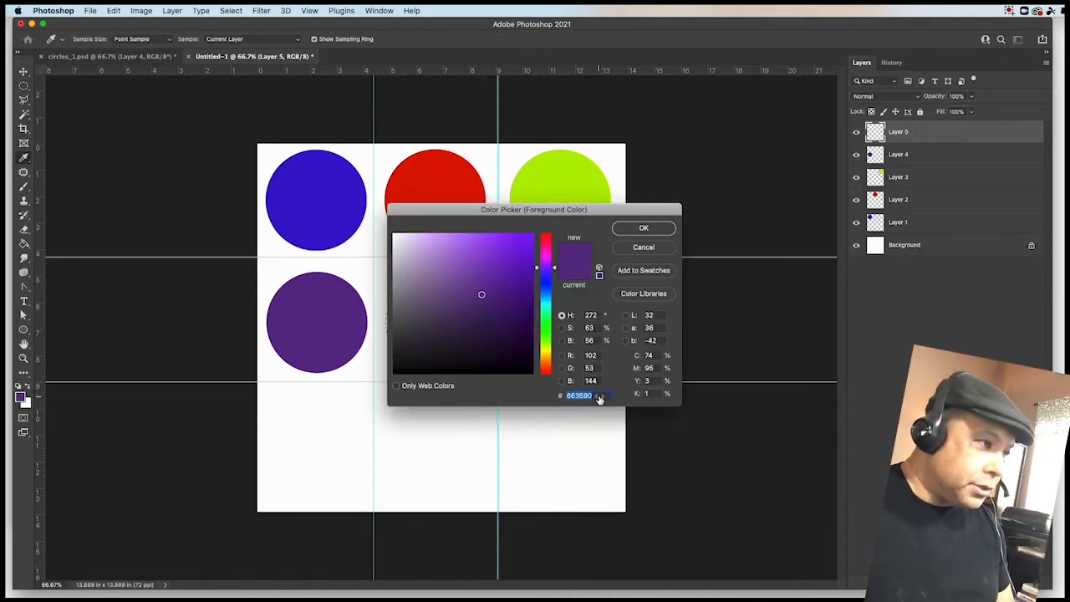
text(f903f0)
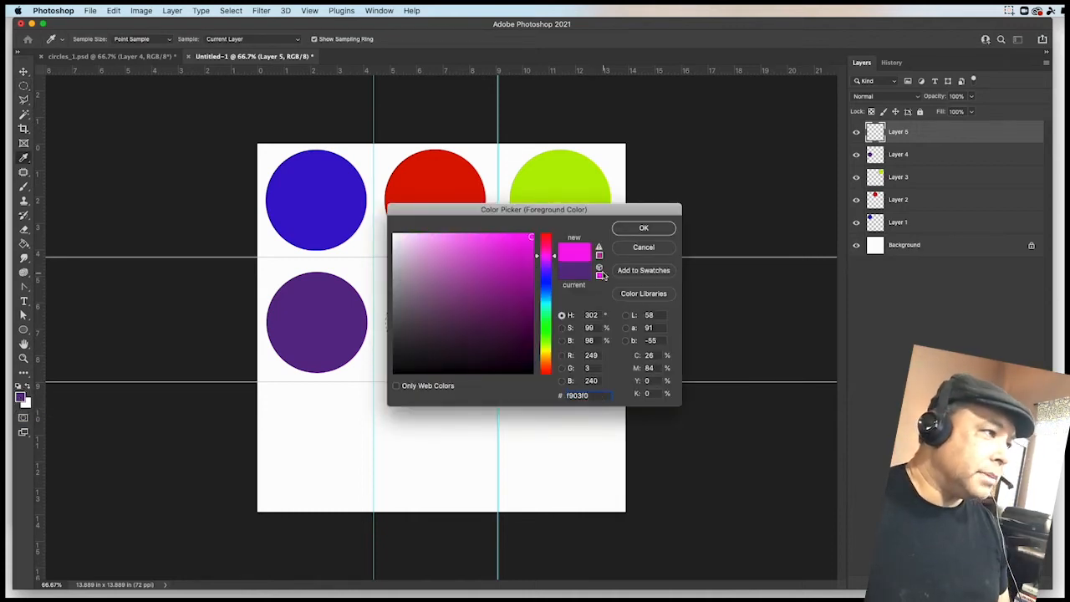
click(643, 228)
- Fill the center circular selection with the magenta foreground color
right_click(427, 337)
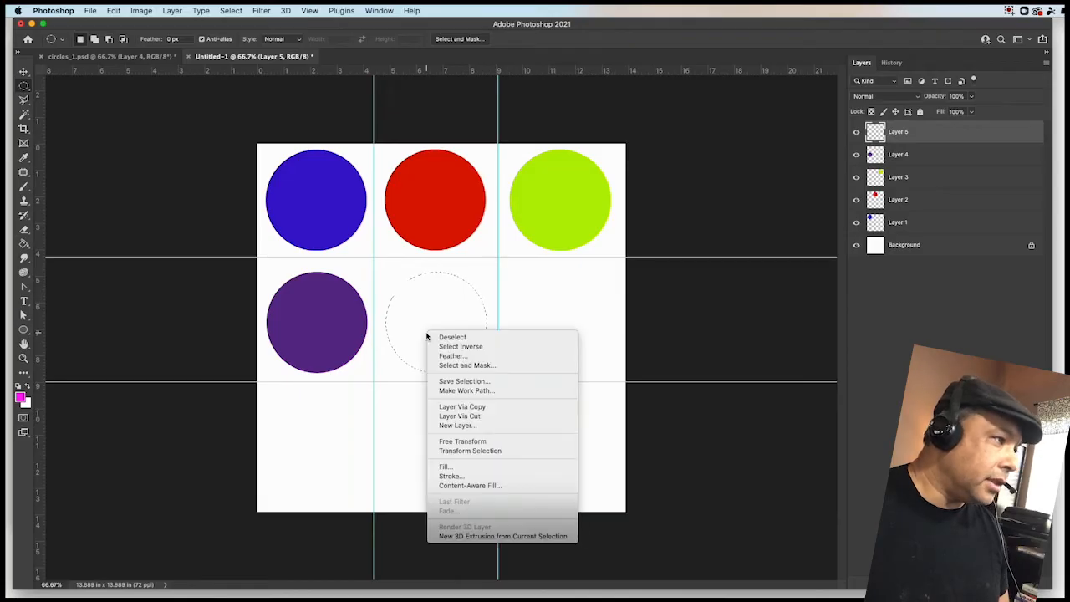
click(455, 471)
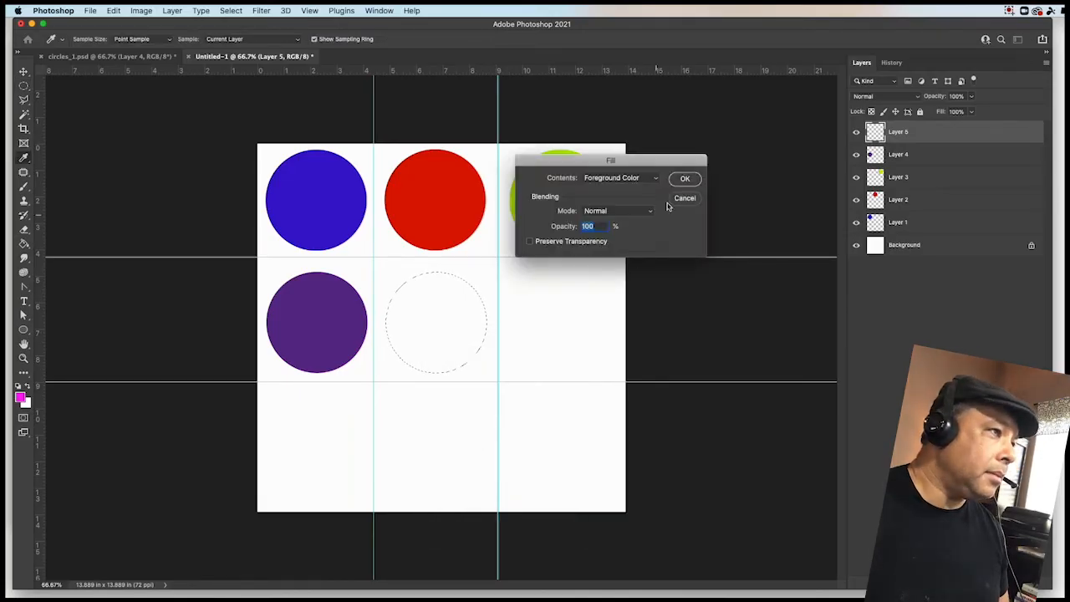
click(690, 178)
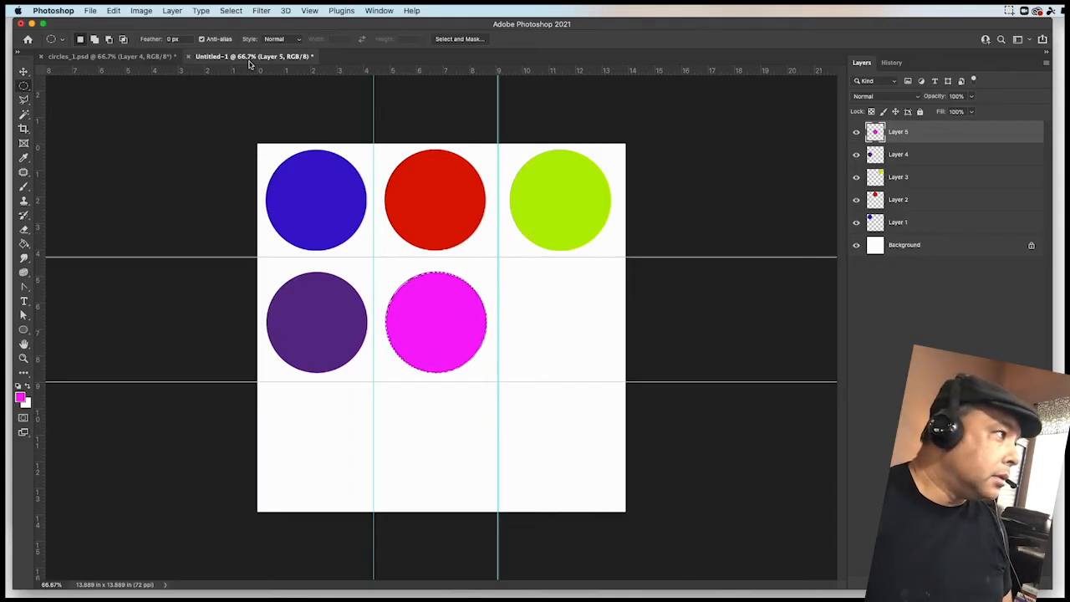
- Add a new empty layer and move the circular selection into the middle-right guide cell
click(173, 11)
mouse_move(177, 23)
click(353, 29)
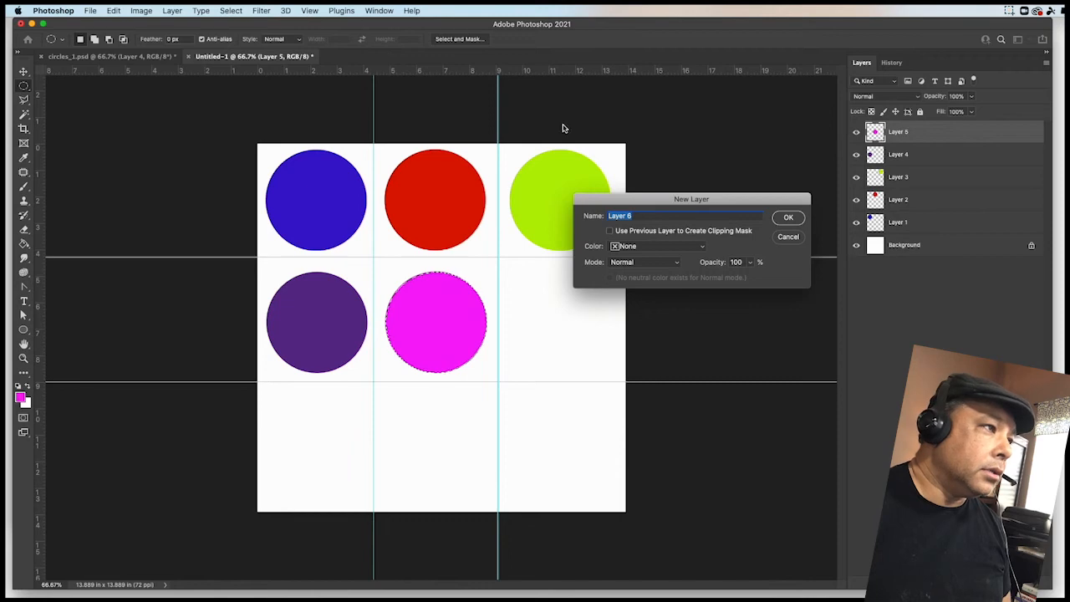
click(791, 220)
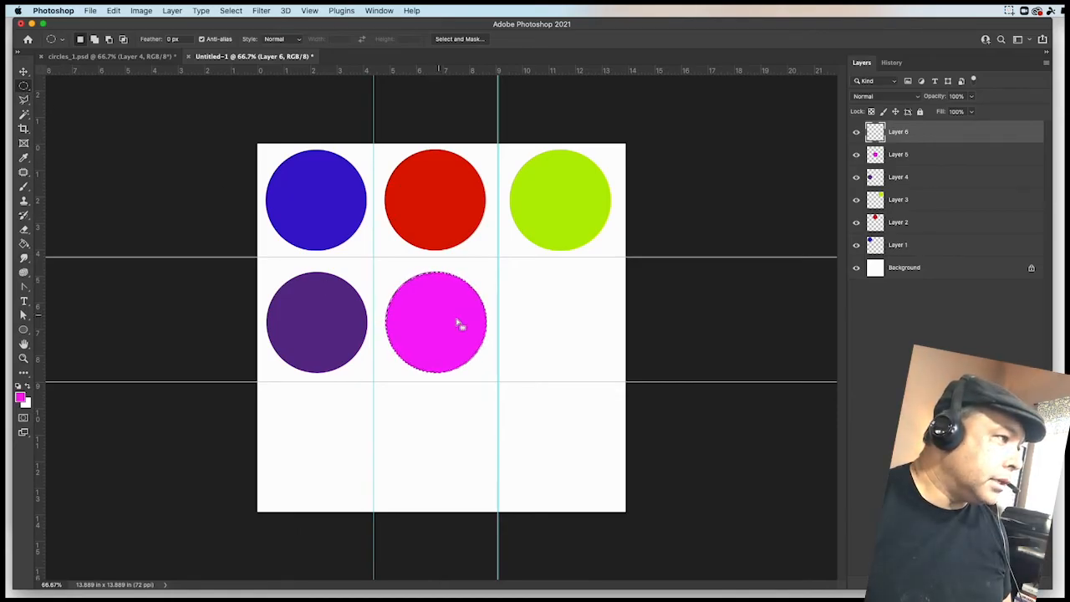
drag(443, 324, 571, 327)
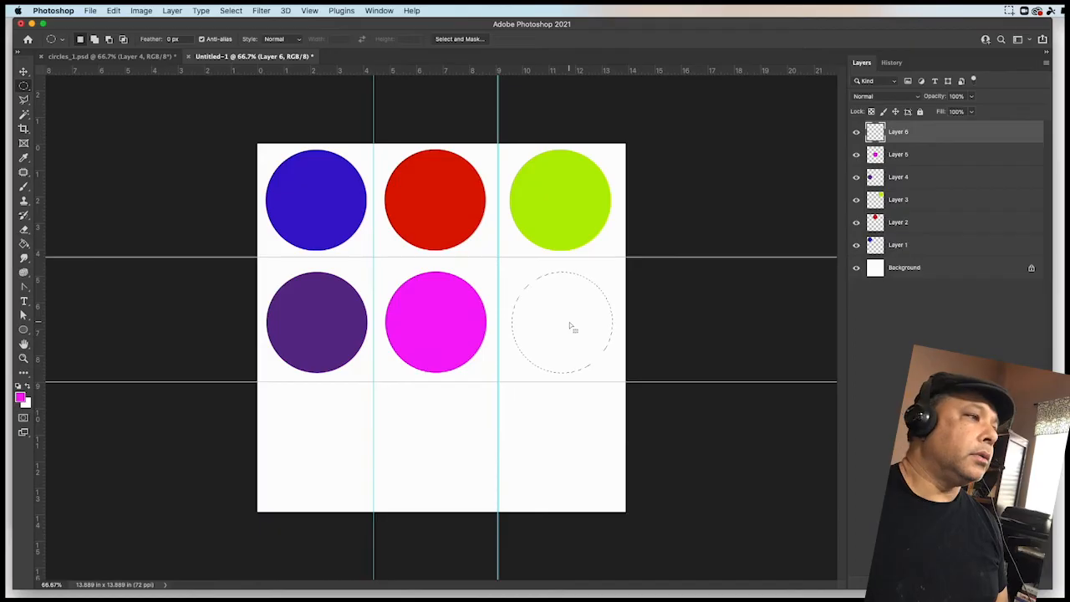
- In circles_1.psd, sample the middle-right orange circle on Layer 6 as the foreground color and copy its hex f95a03
click(117, 57)
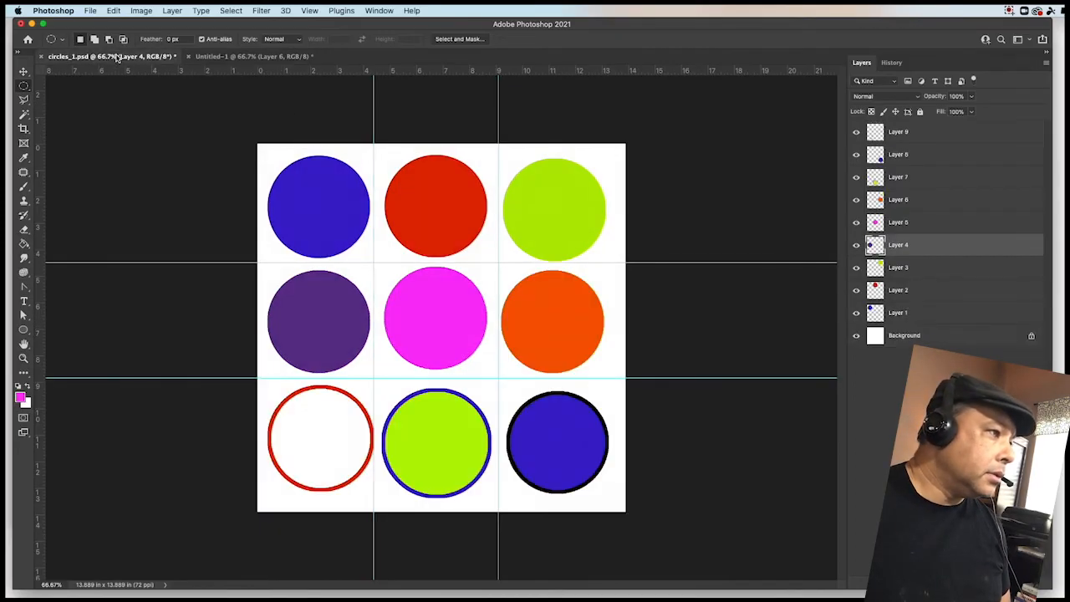
click(24, 159)
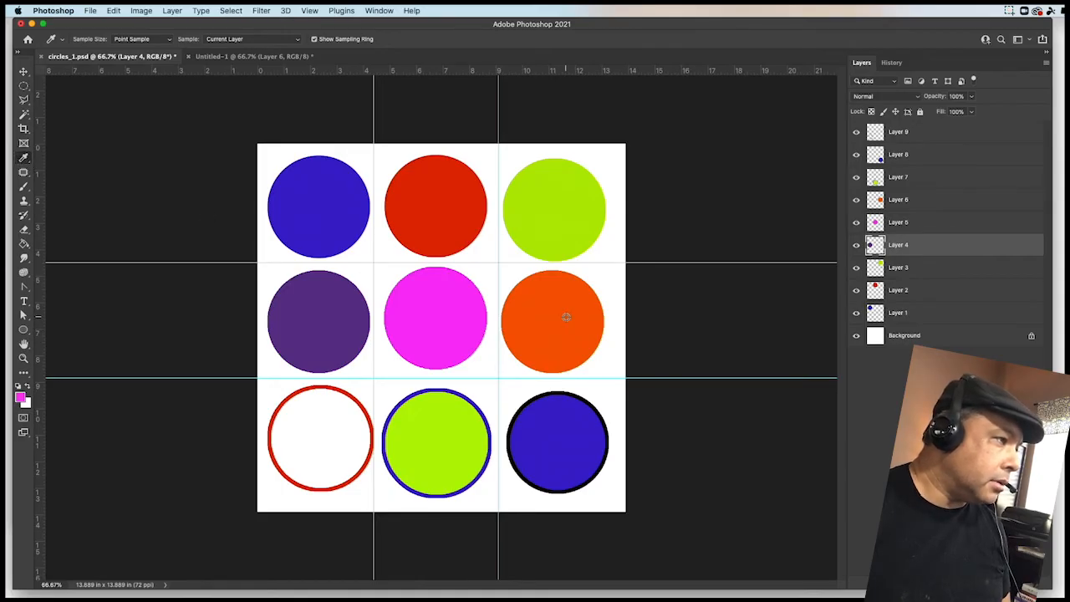
click(935, 204)
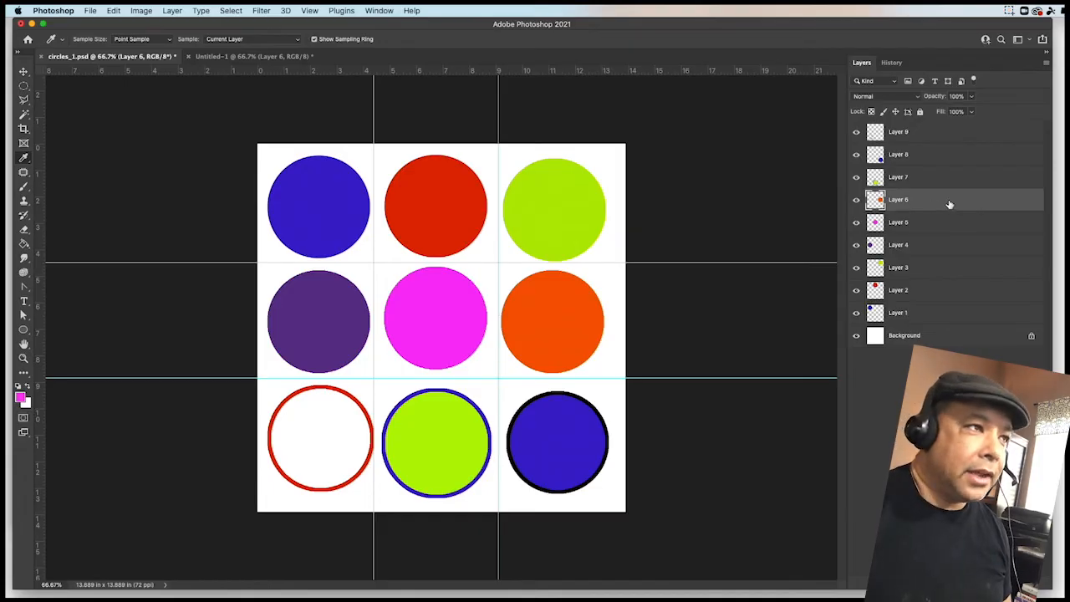
click(551, 323)
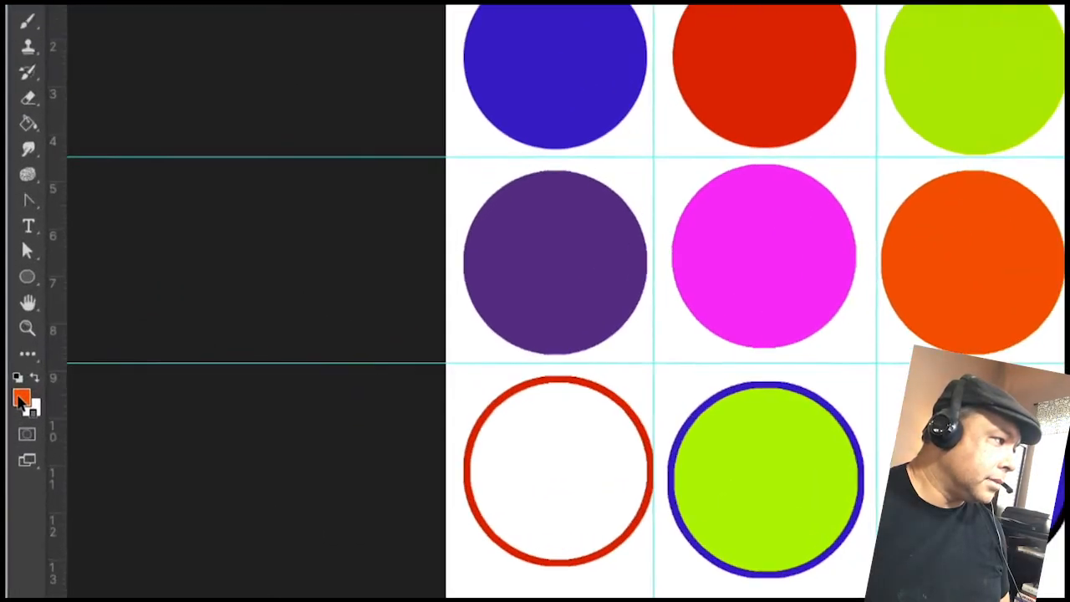
click(20, 398)
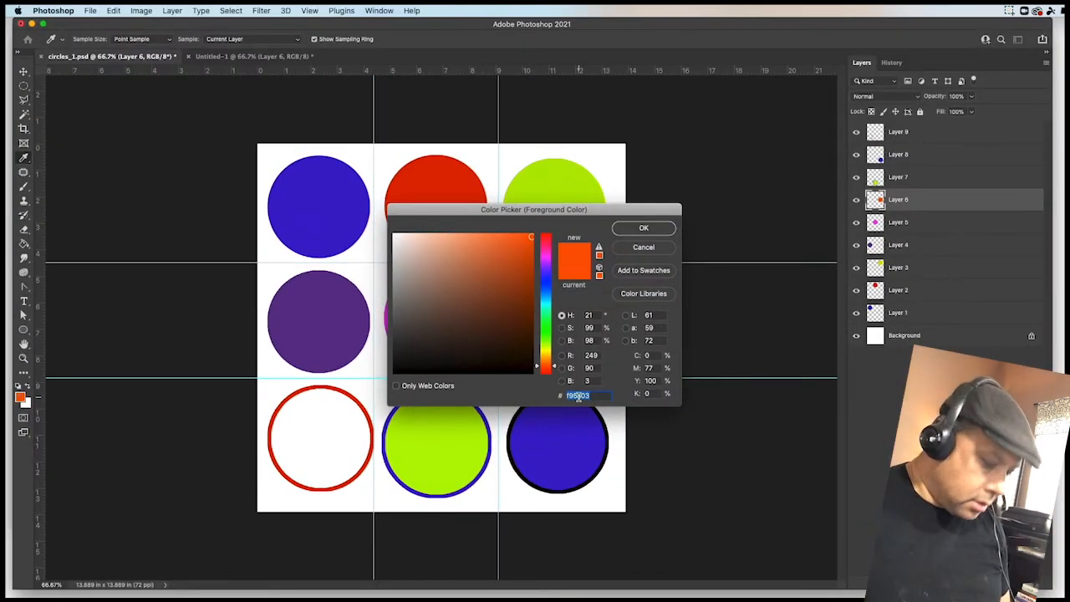
right_click(581, 395)
click(607, 448)
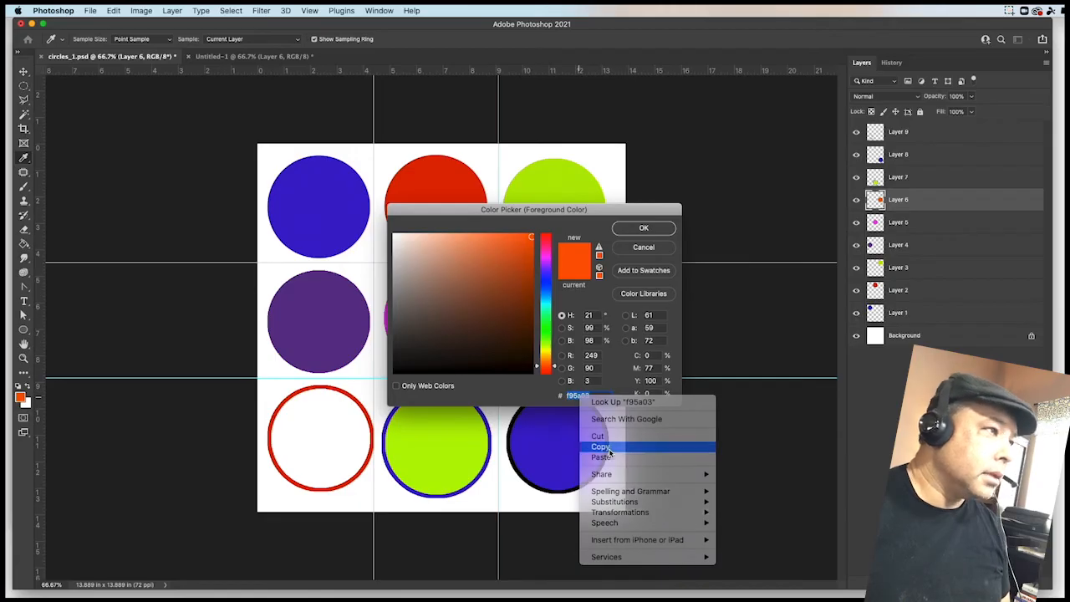
click(639, 230)
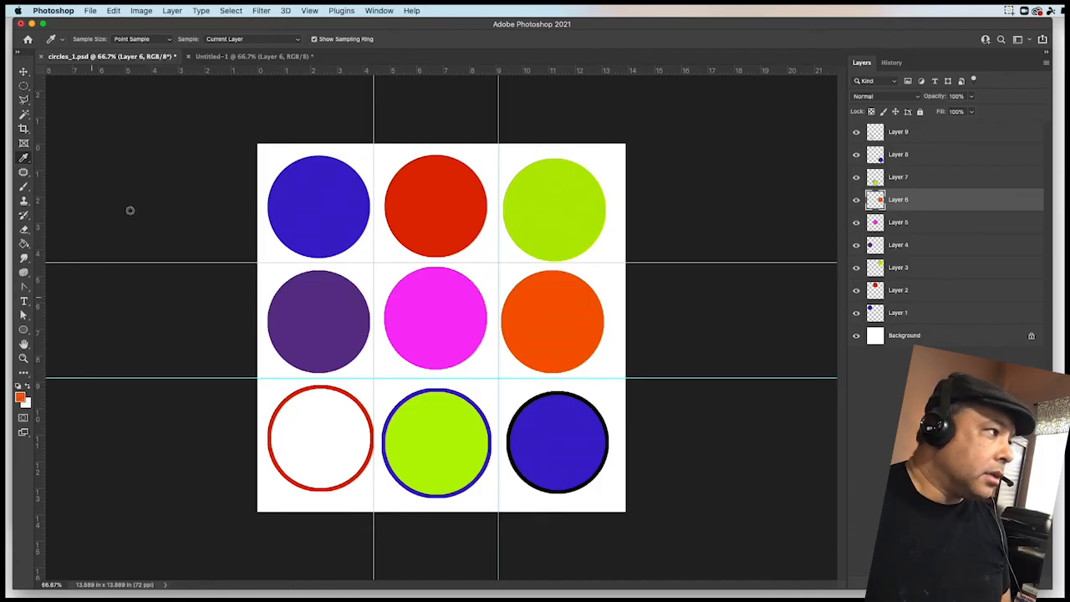
- Return to the new document and fill the middle-right circular selection with the orange foreground color
click(251, 57)
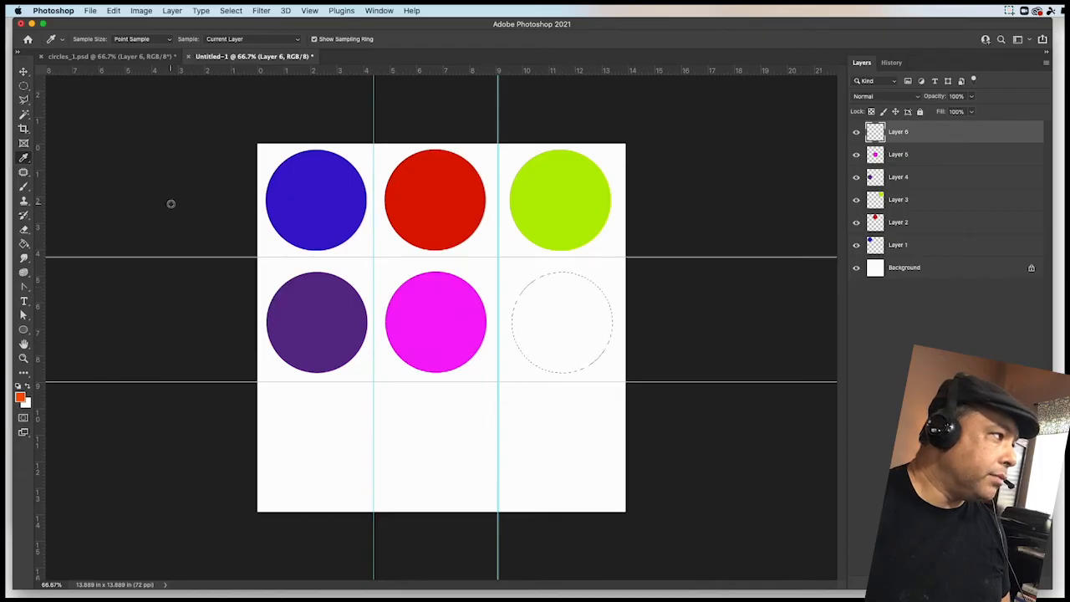
click(24, 87)
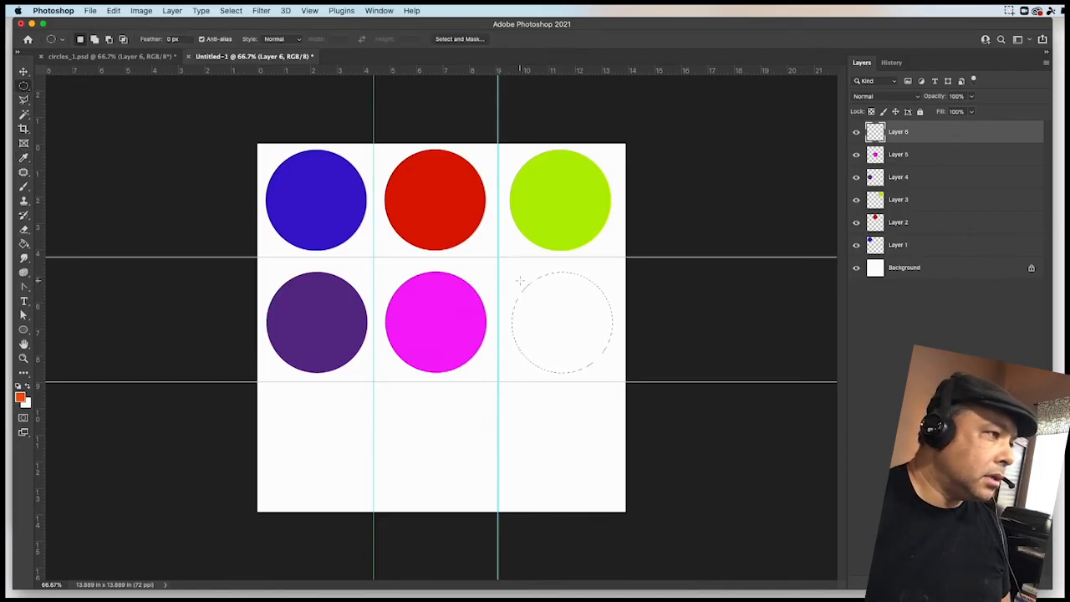
right_click(555, 302)
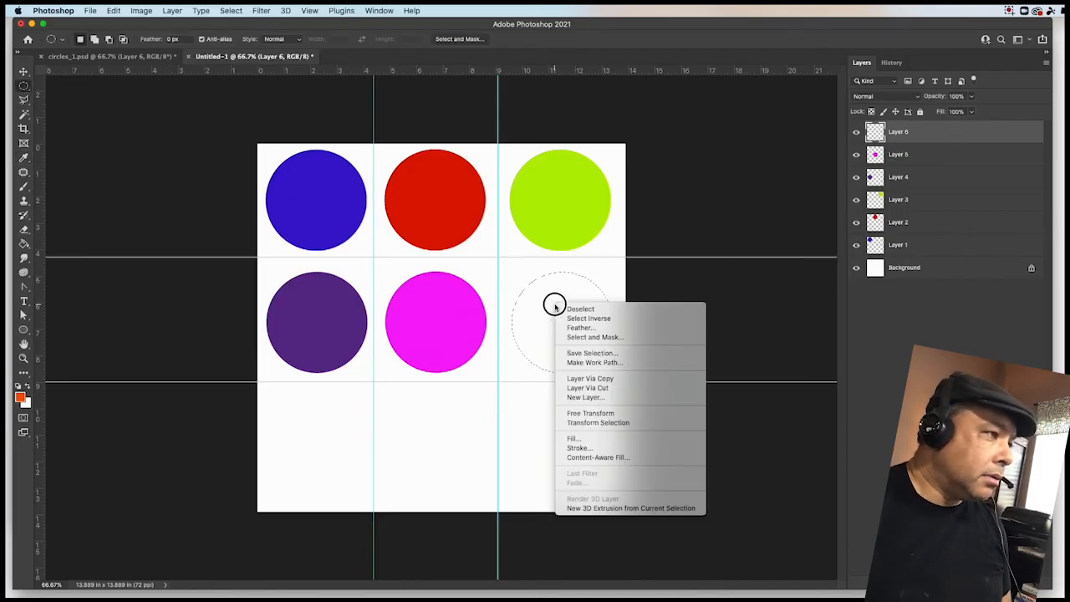
click(585, 443)
click(645, 179)
click(639, 179)
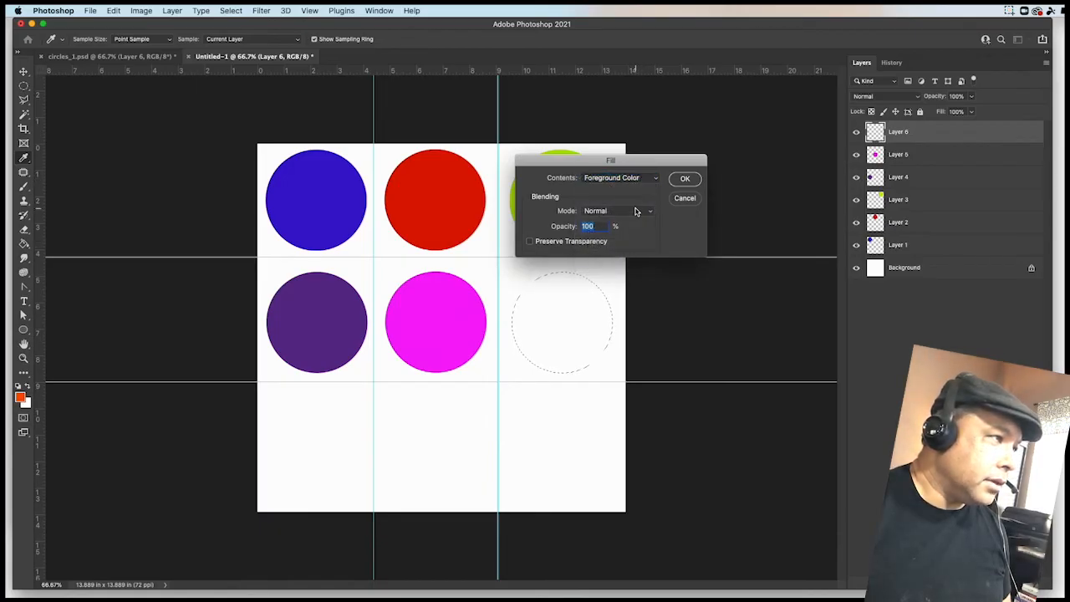
click(686, 179)
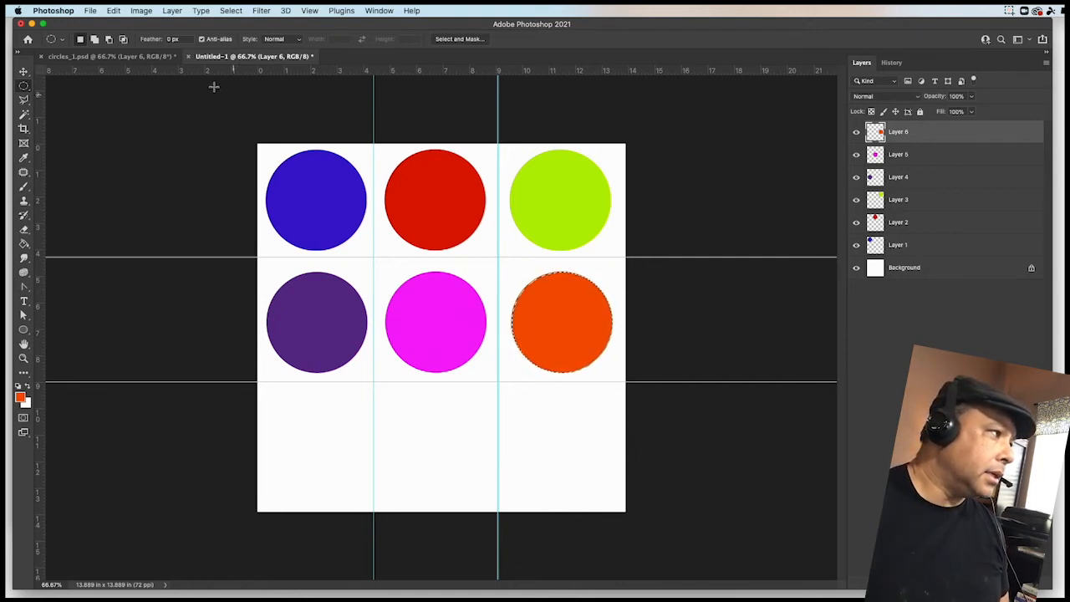
- Switch back to the circles_1.psd reference document
click(109, 56)
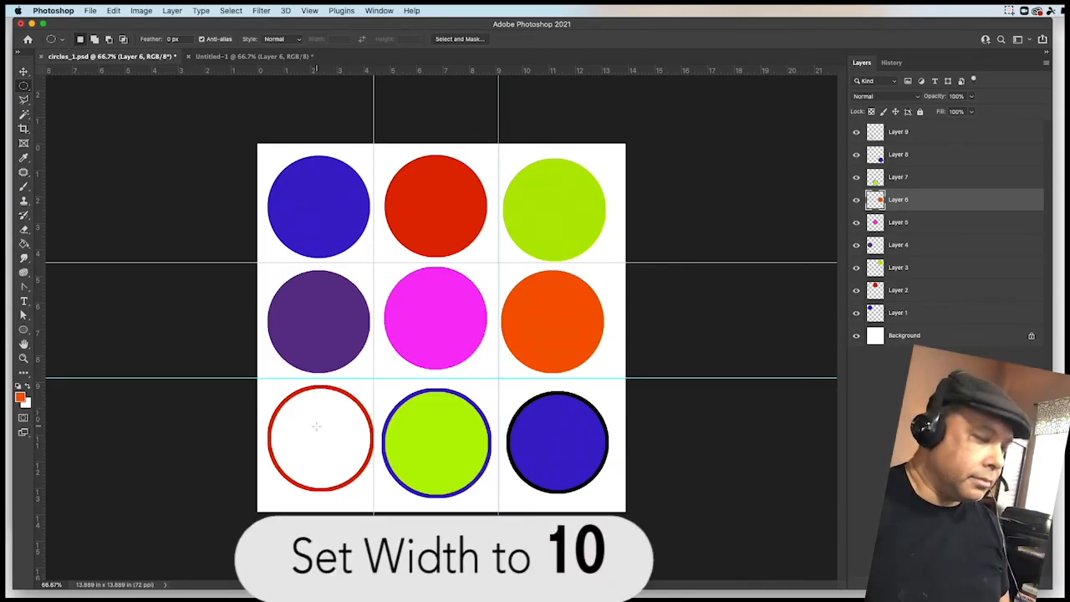
- In the new document, add a new empty layer and move the circular selection into the bottom-left guide cell
click(255, 57)
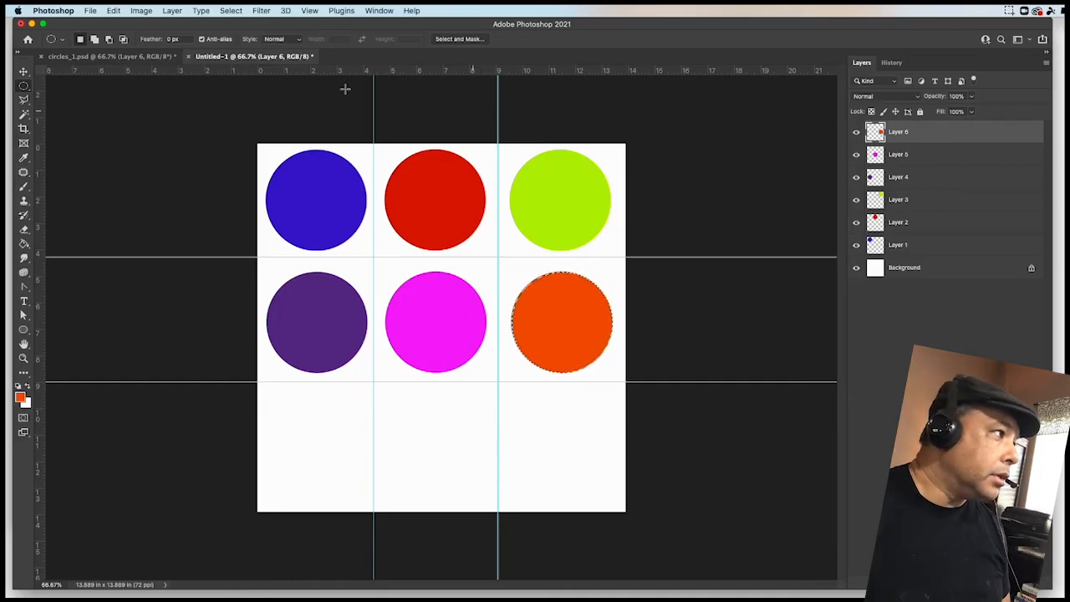
click(173, 10)
mouse_move(192, 23)
click(380, 28)
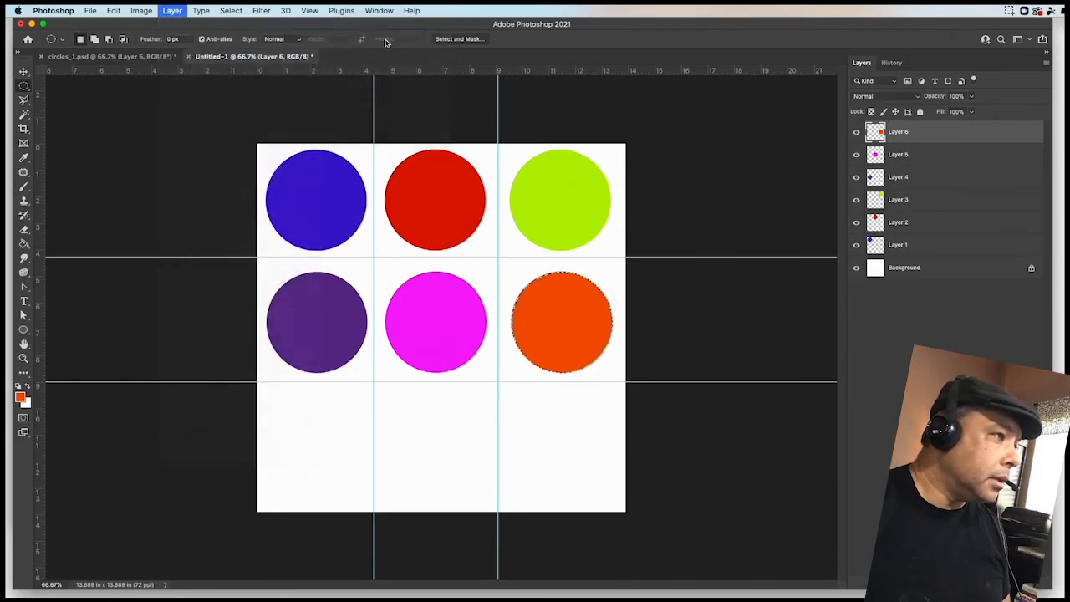
click(790, 217)
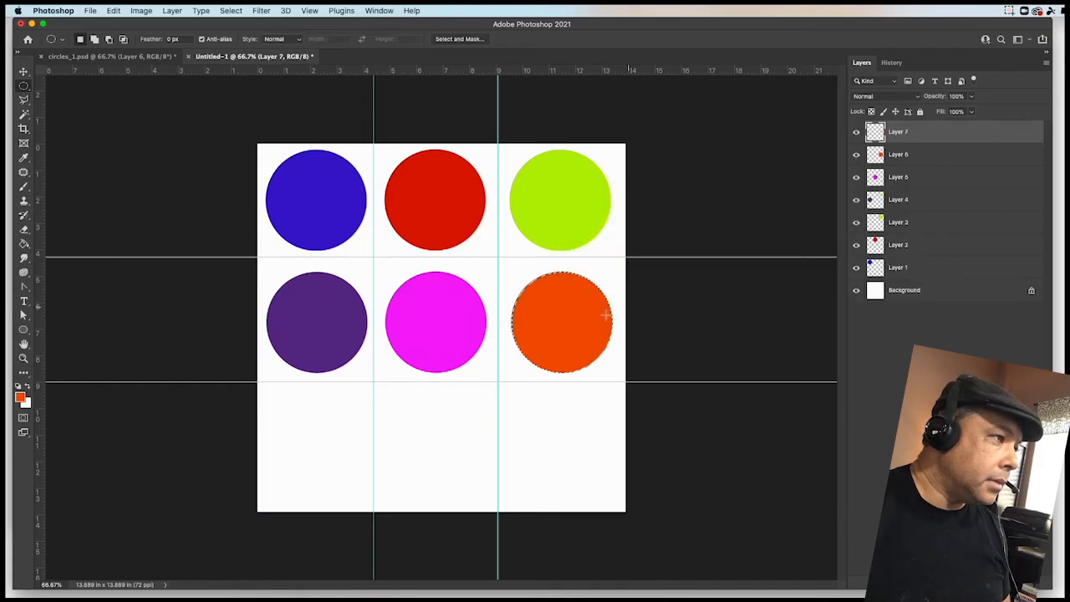
drag(564, 312, 321, 437)
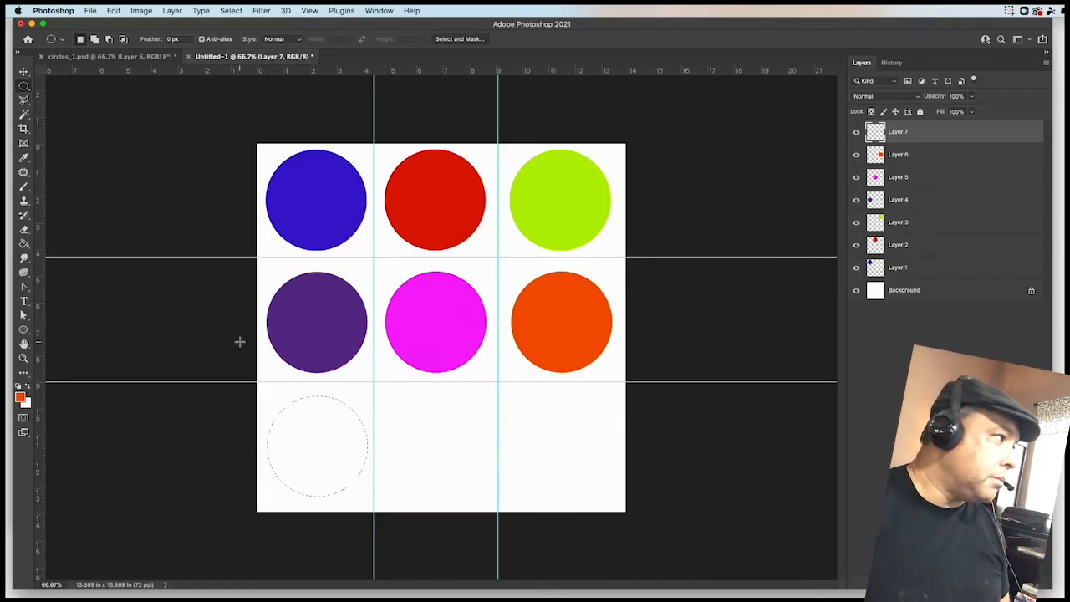
- Stroke the bottom-left circular selection with a 10 px red outline at center location
right_click(327, 429)
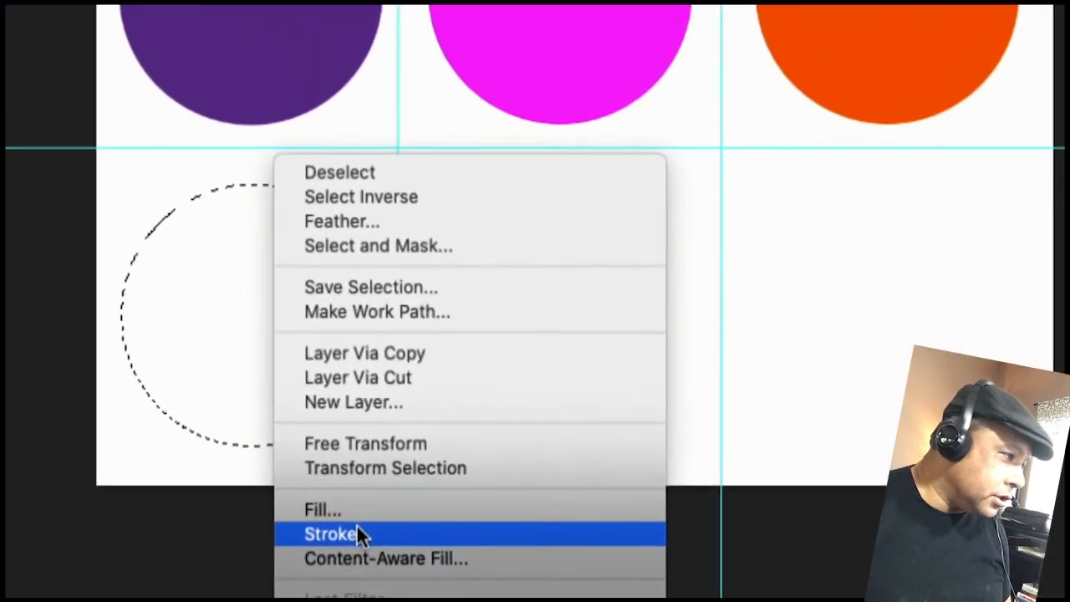
click(343, 533)
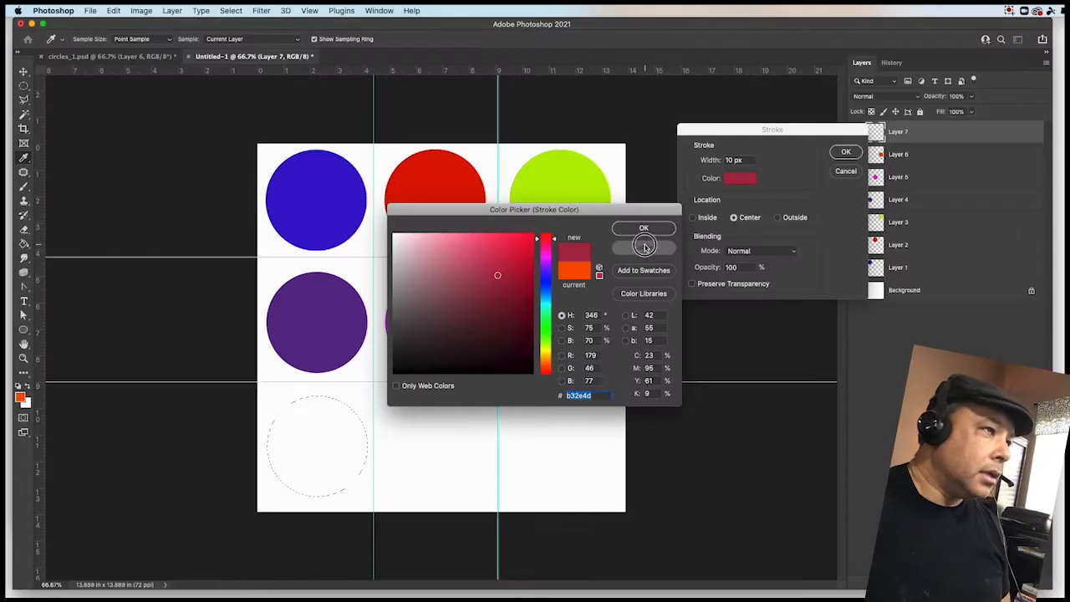
click(645, 244)
mouse_move(769, 130)
mouse_down()
mouse_move(560, 131)
mouse_move(733, 130)
mouse_up()
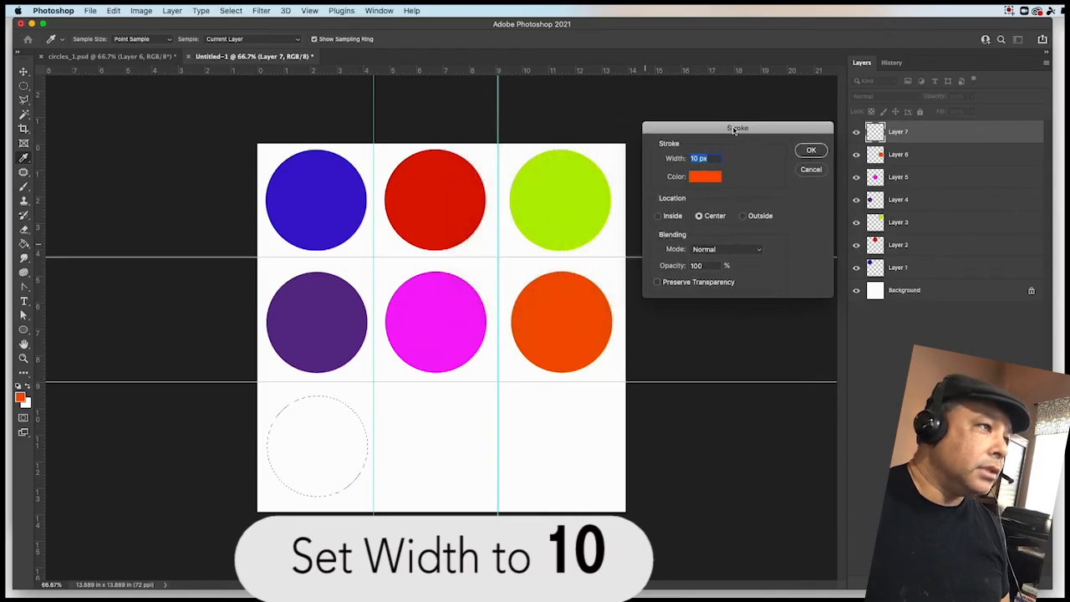
click(702, 180)
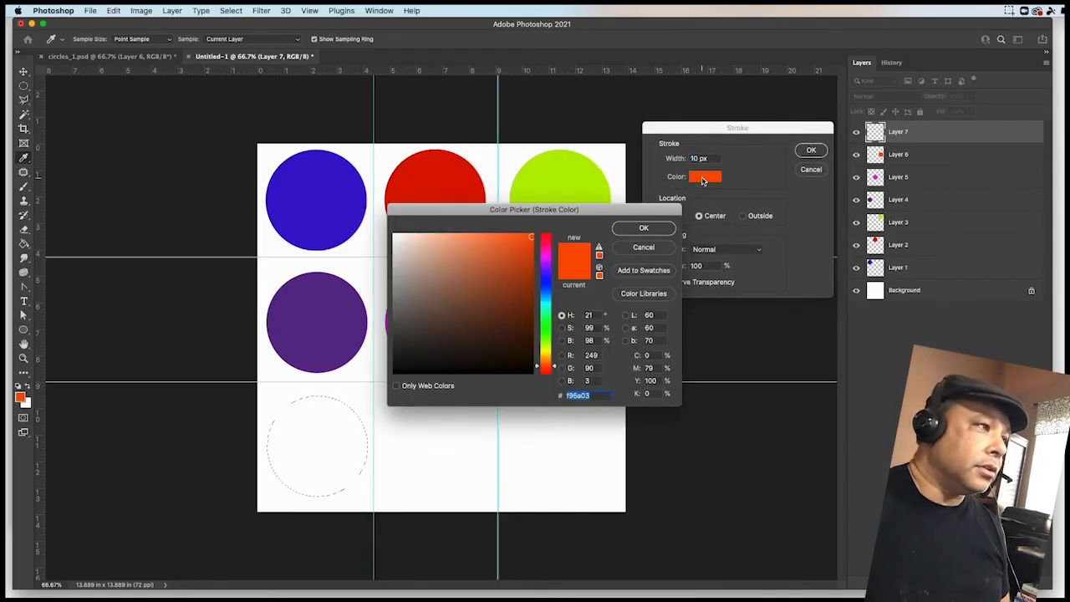
click(545, 244)
mouse_move(545, 244)
mouse_down()
mouse_move(545, 253)
mouse_move(545, 235)
mouse_move(520, 238)
mouse_up()
click(636, 231)
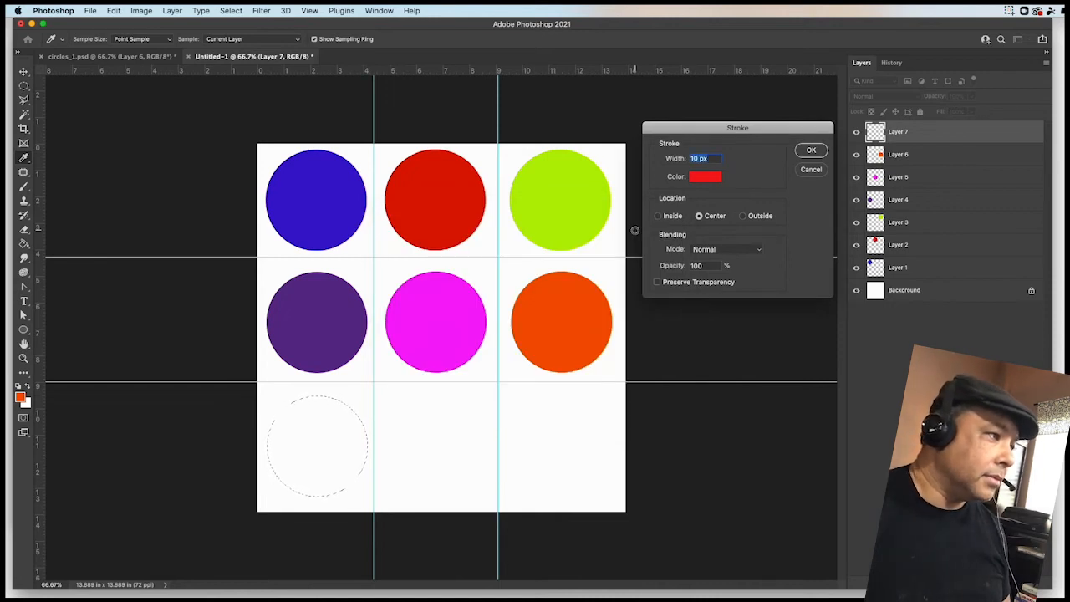
click(815, 150)
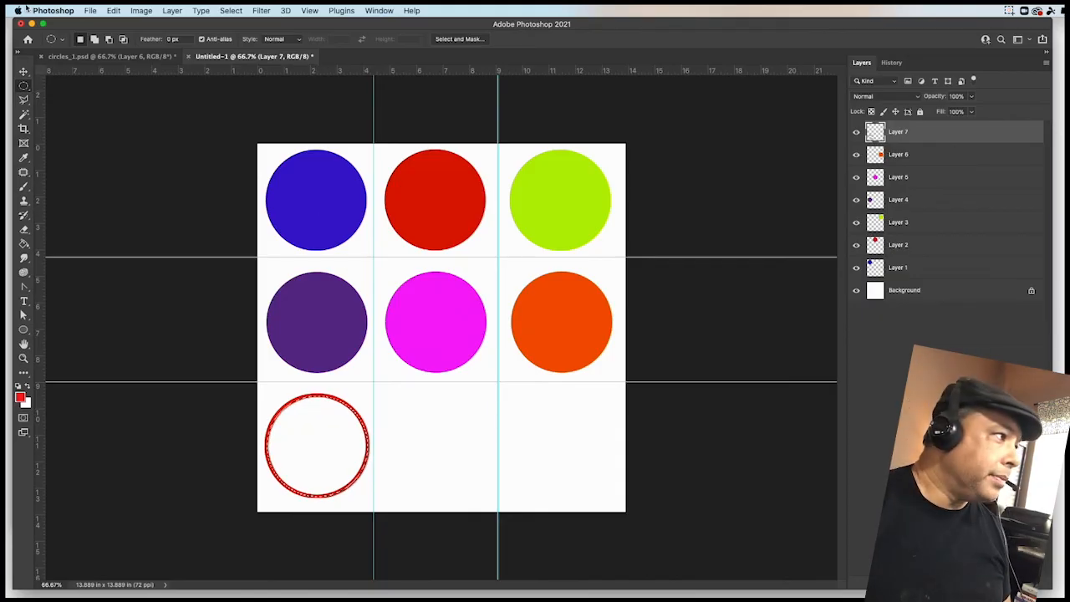
- Add another new empty layer and move the circular selection into the bottom-middle guide cell
click(95, 59)
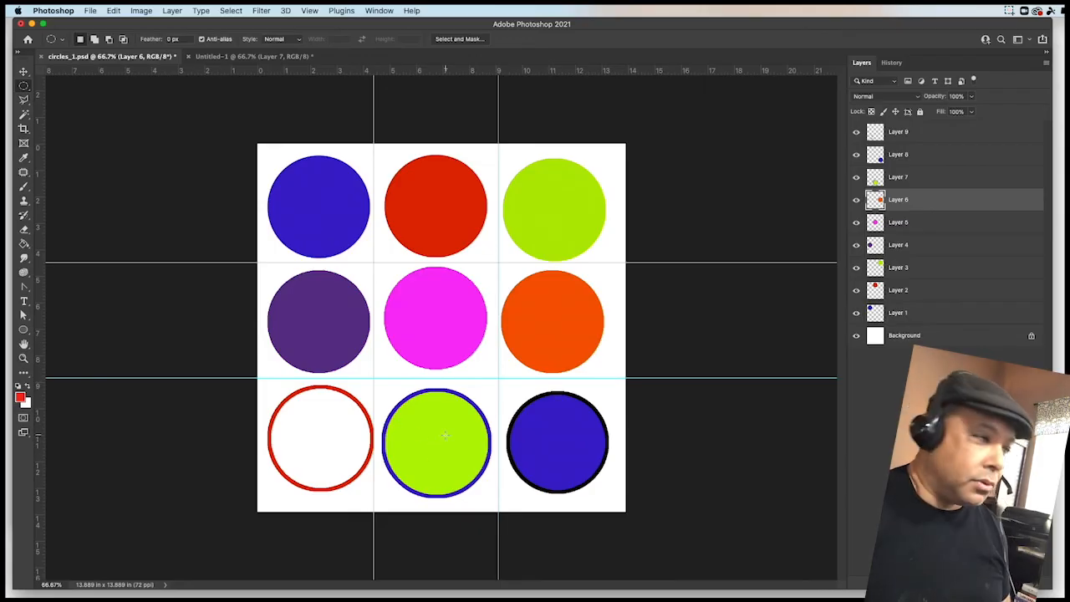
click(255, 57)
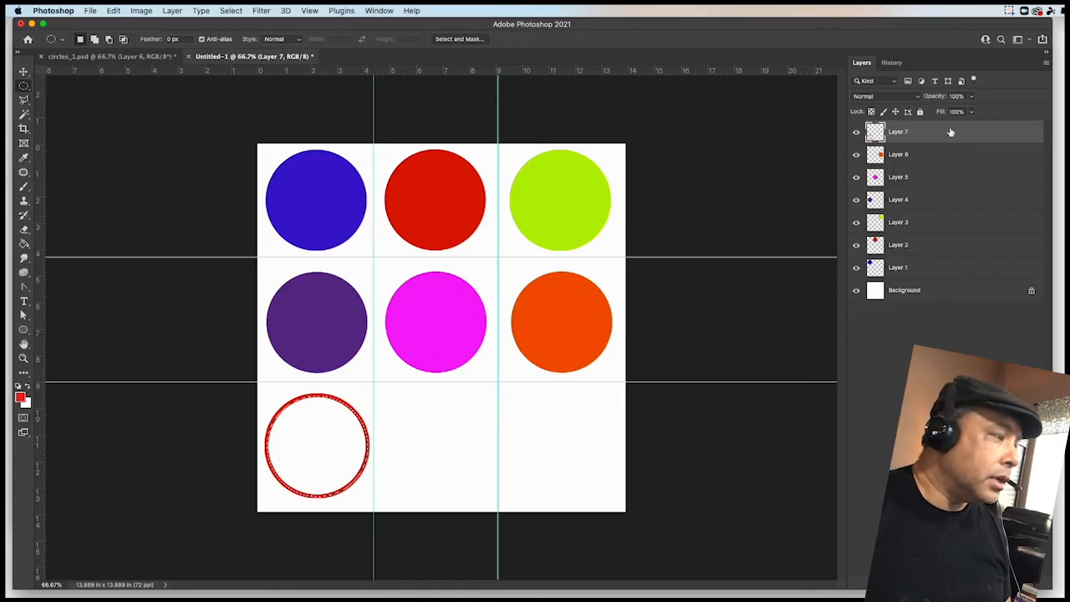
click(172, 10)
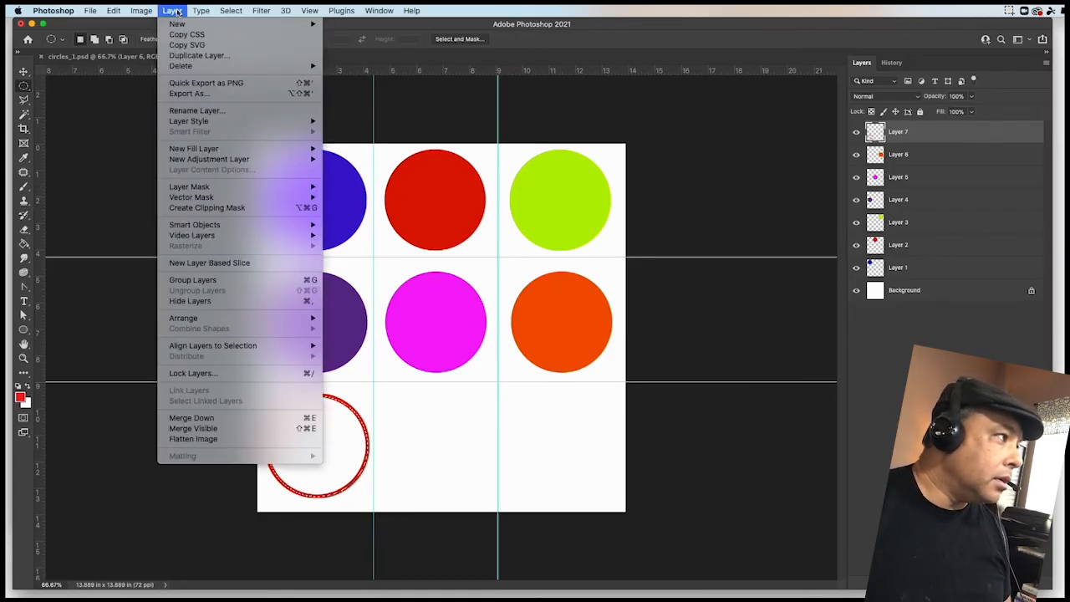
mouse_move(178, 24)
click(347, 27)
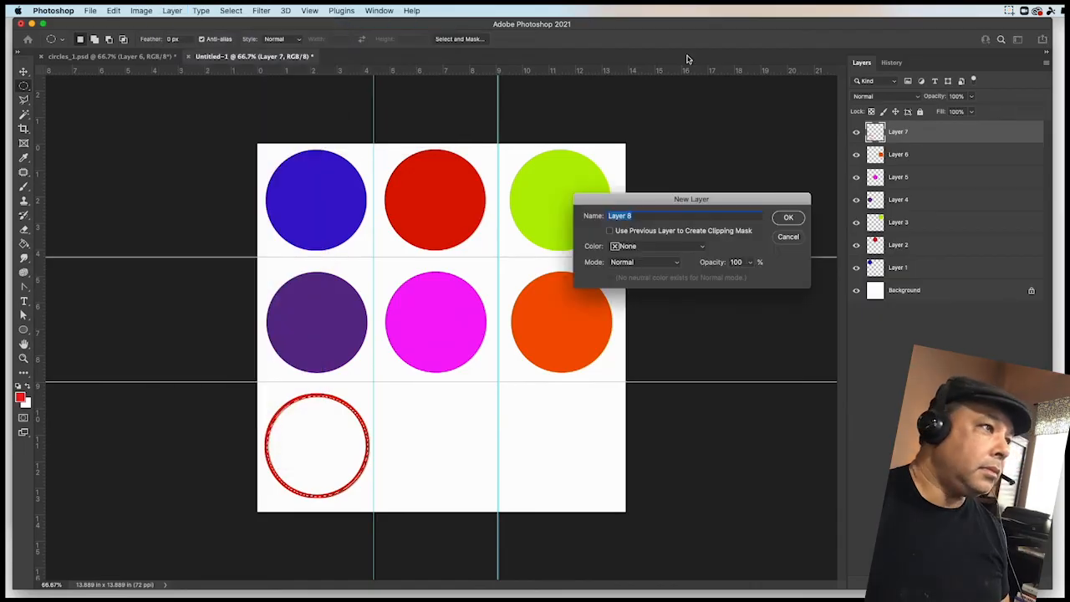
click(788, 219)
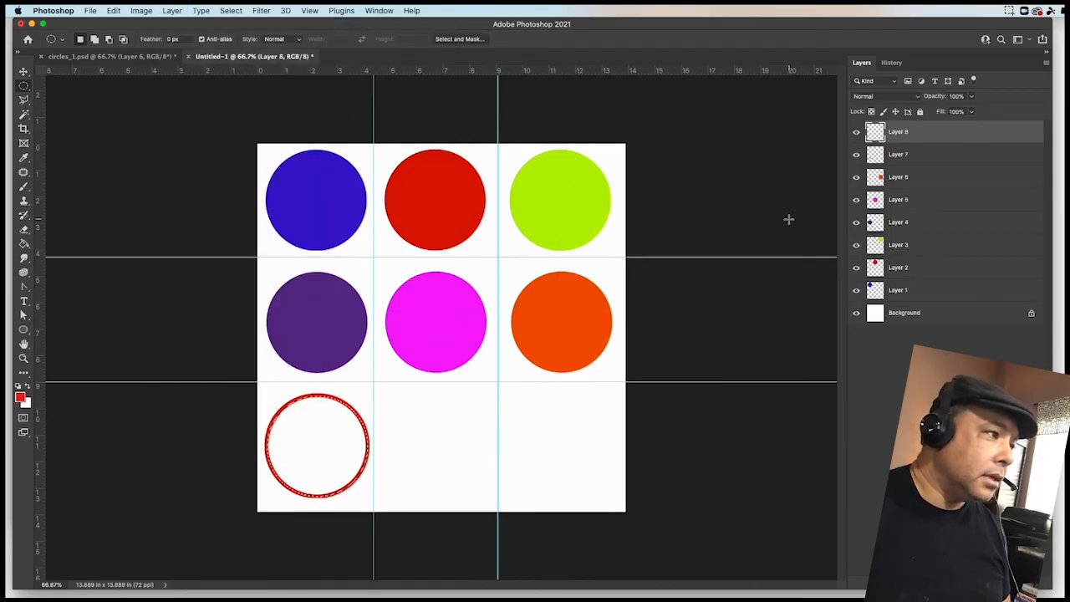
drag(339, 418, 443, 416)
- In circles_1.psd, sample the bottom-middle green circle on Layer 7 as the foreground color, then return to the new document
click(122, 58)
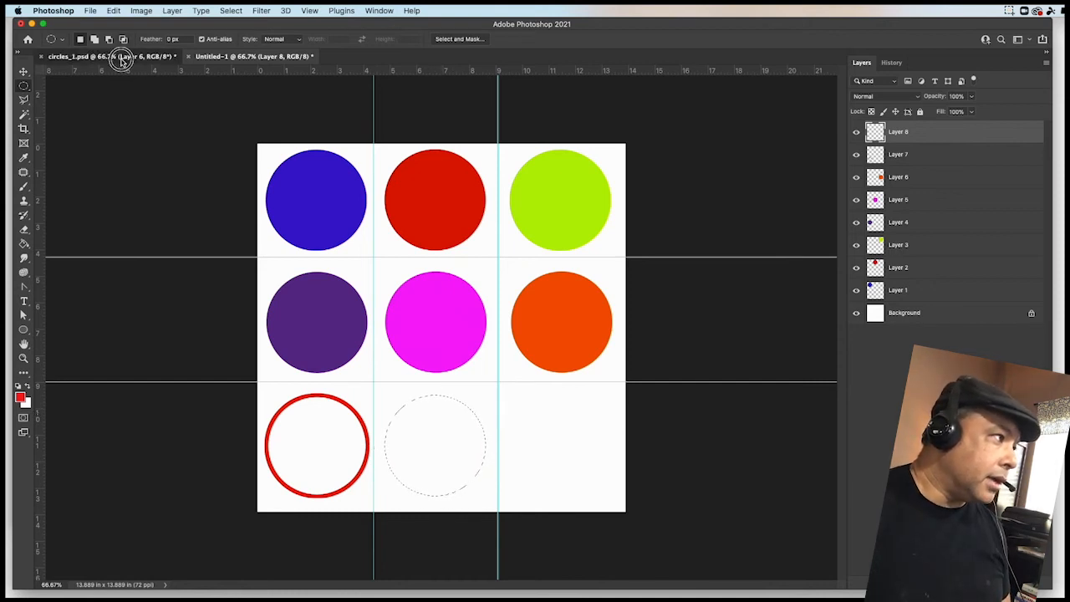
click(244, 57)
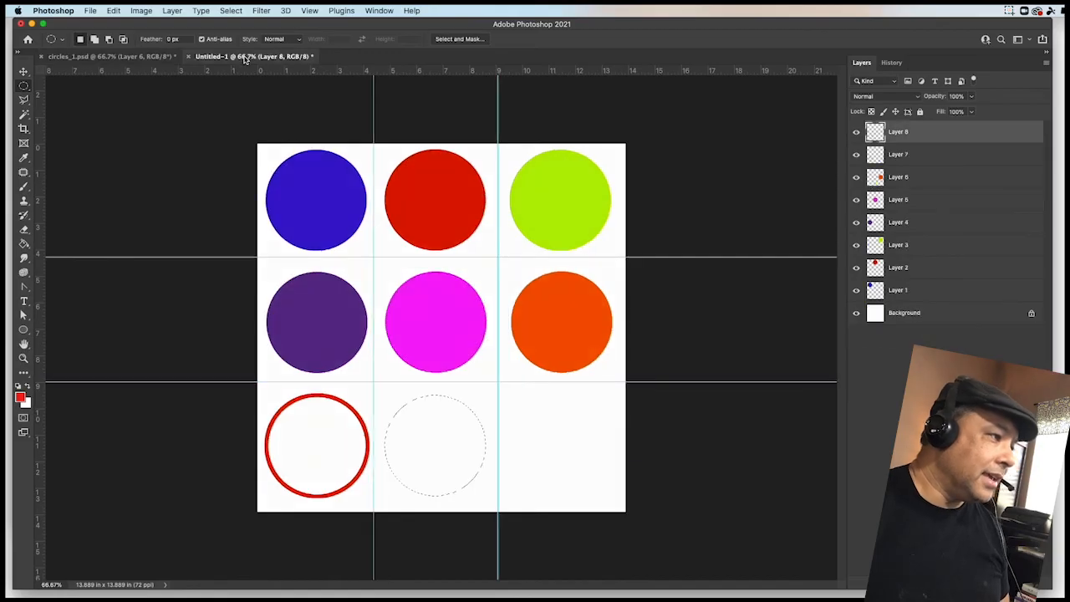
click(133, 57)
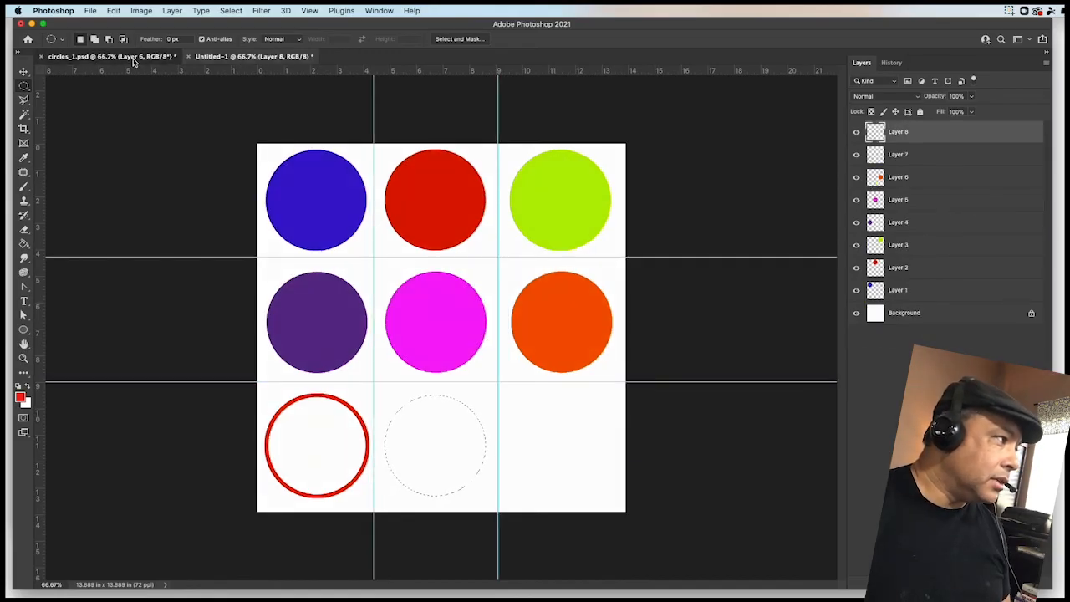
click(24, 158)
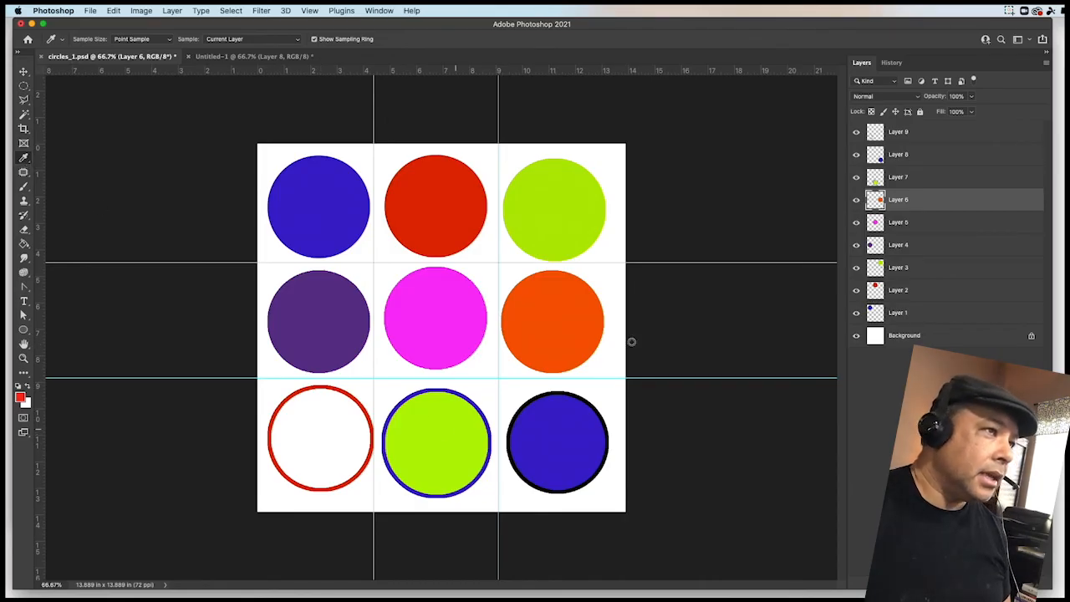
click(912, 177)
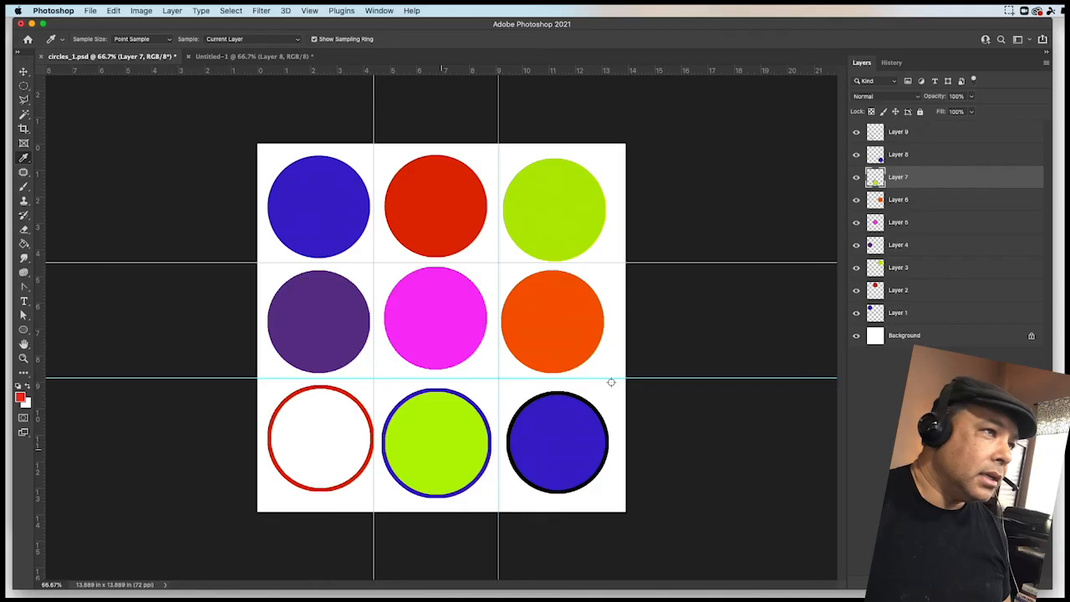
click(469, 436)
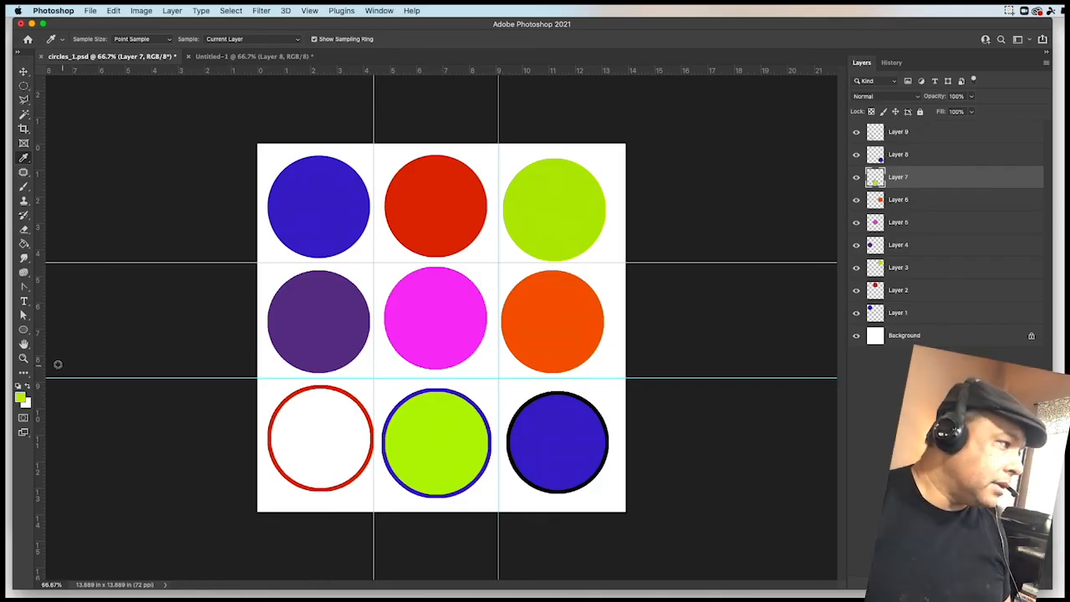
click(211, 57)
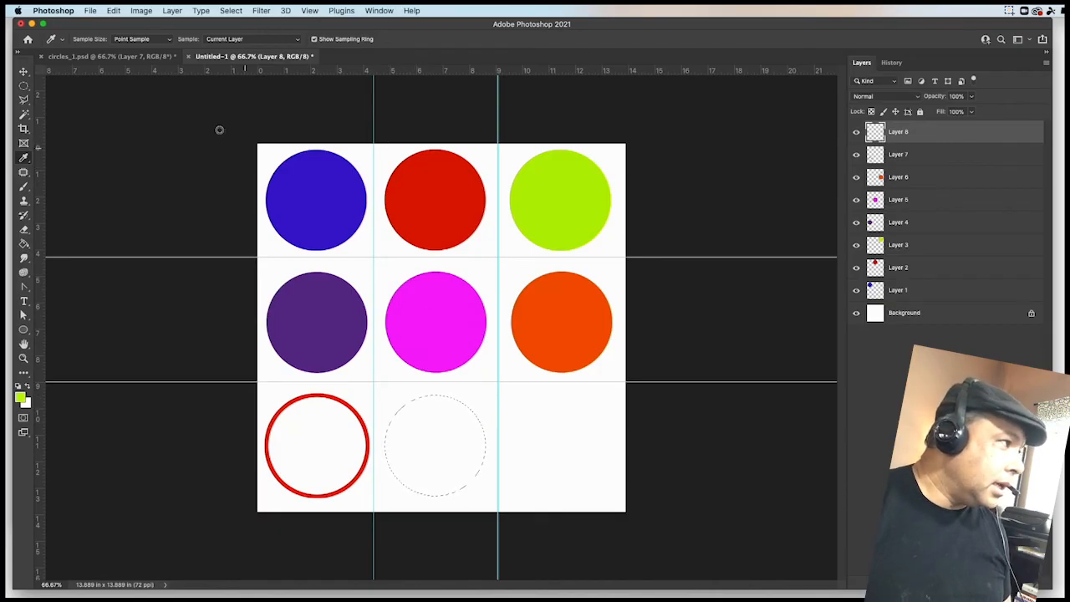
- Fill the bottom-middle circular selection with the green foreground color
click(25, 87)
right_click(433, 422)
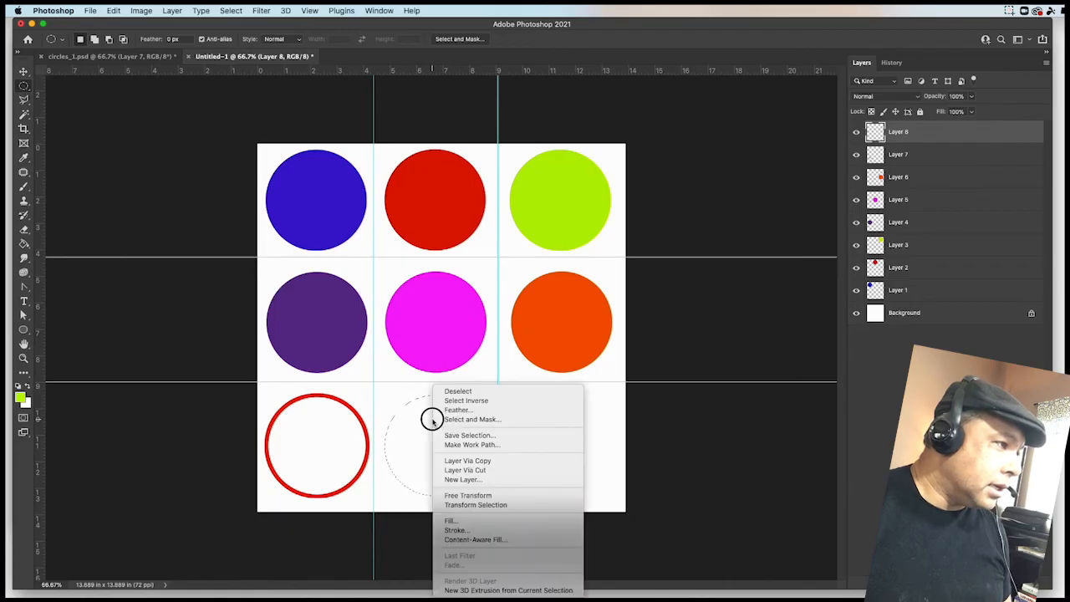
click(455, 520)
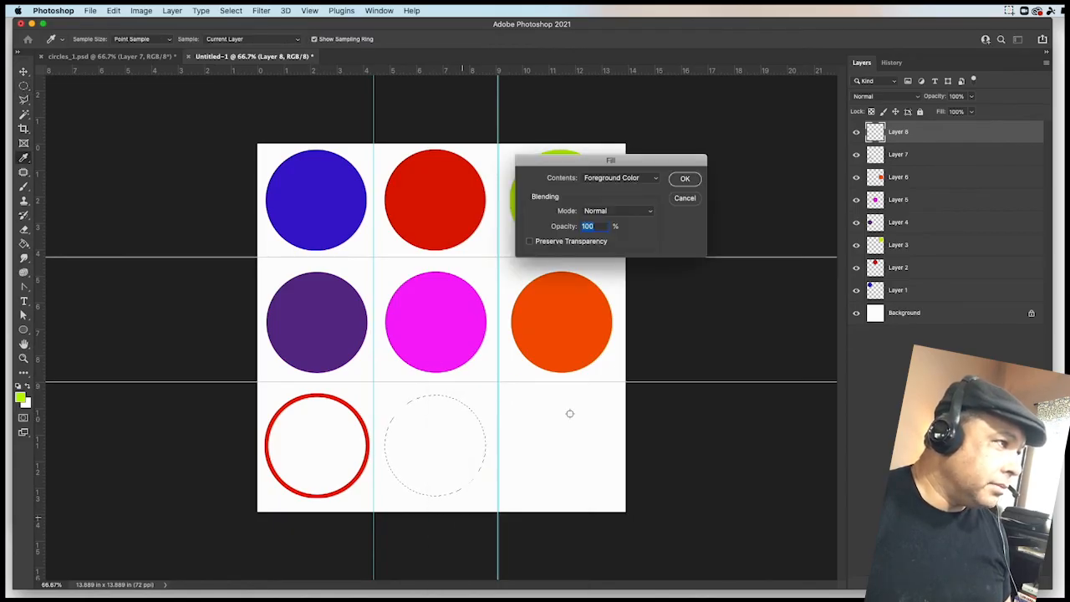
click(684, 179)
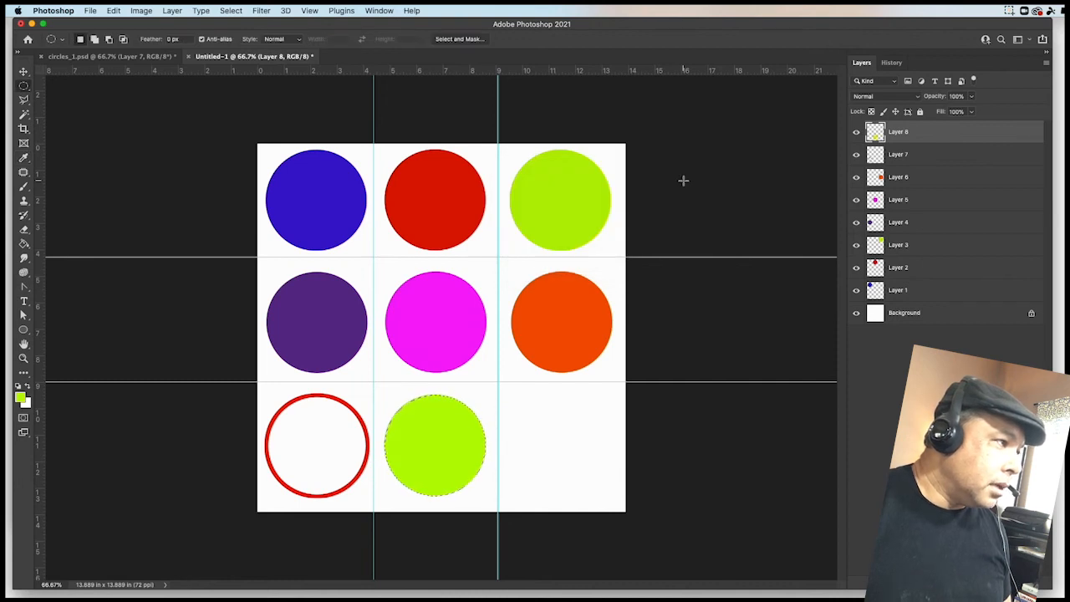
- Stroke the bottom-middle circular selection with a 10 px blue outline, hex 1403f9
right_click(426, 429)
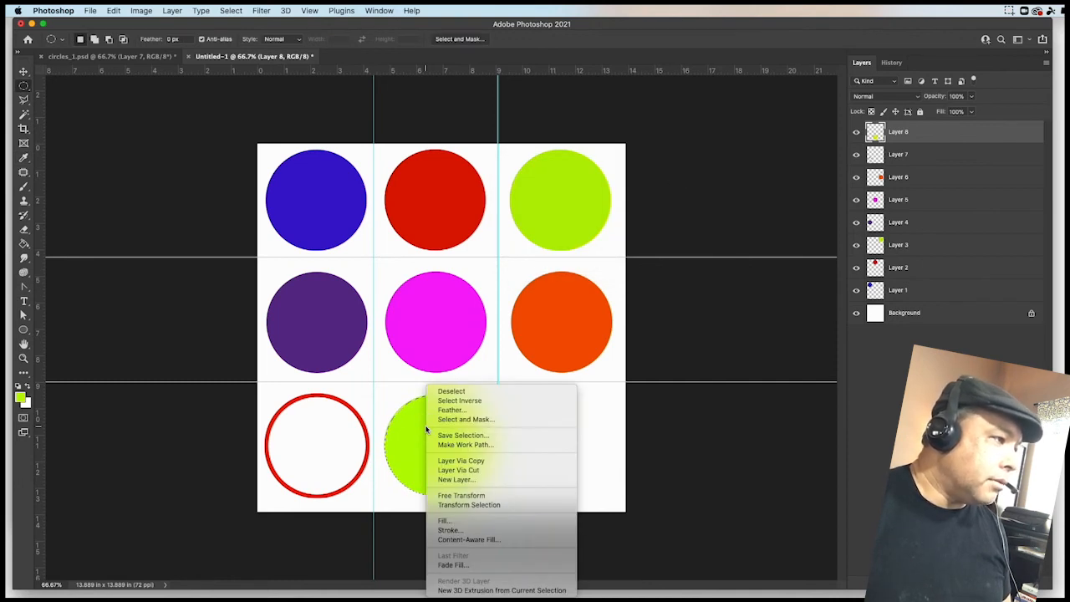
click(452, 530)
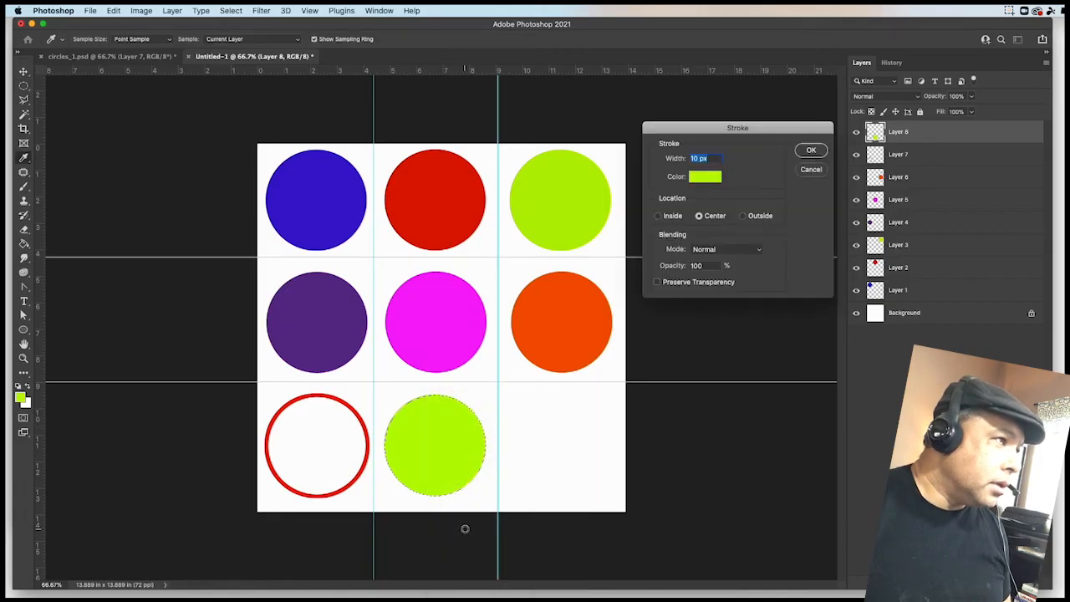
click(705, 180)
click(543, 280)
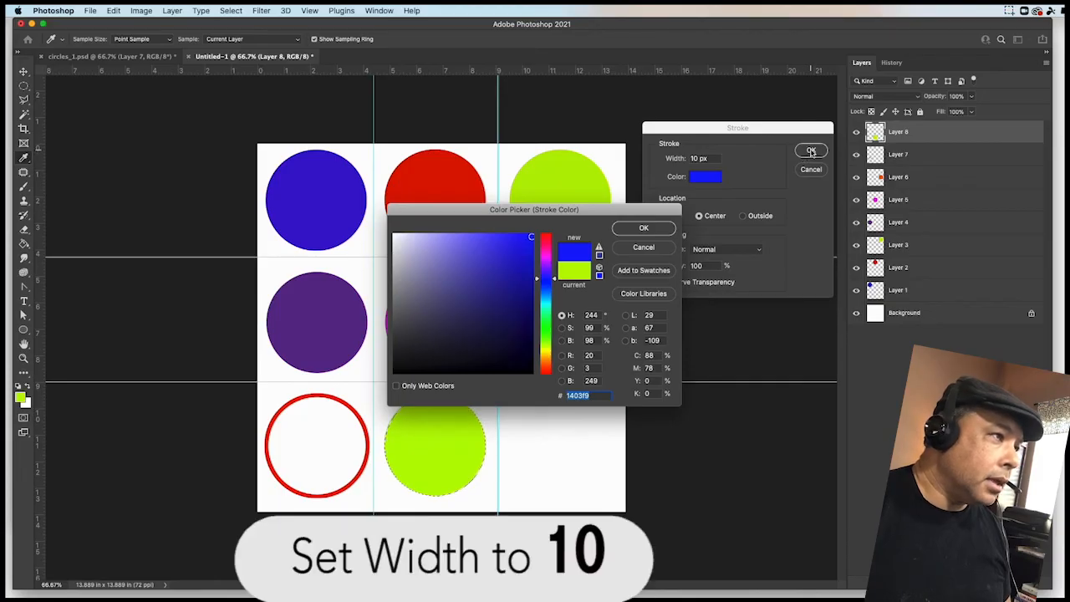
click(644, 227)
click(810, 151)
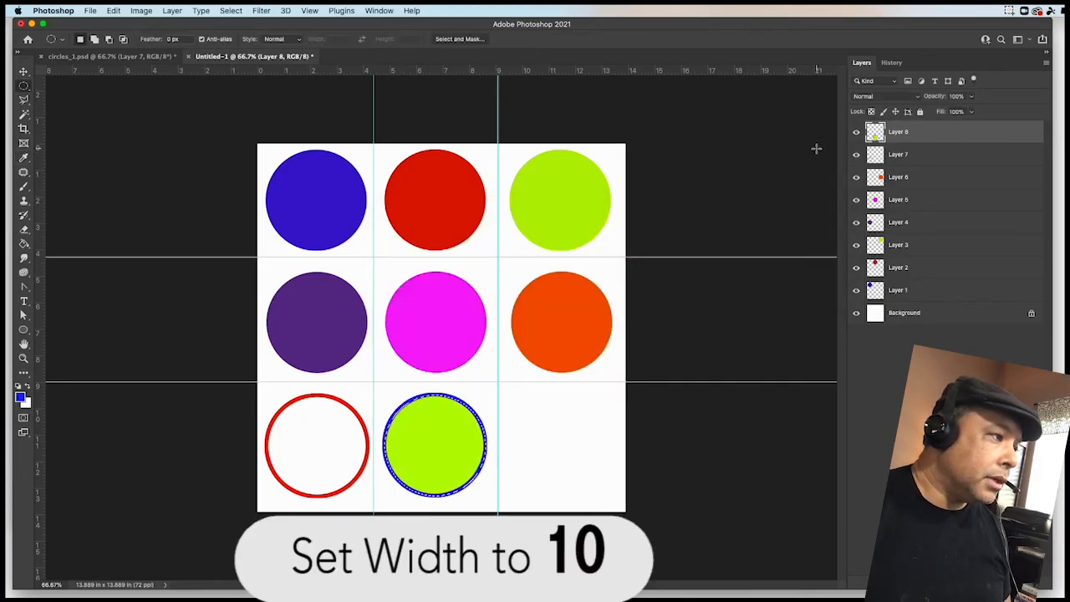
- Add another new empty layer in the new document, then switch to the circles_1.psd reference
key(i)
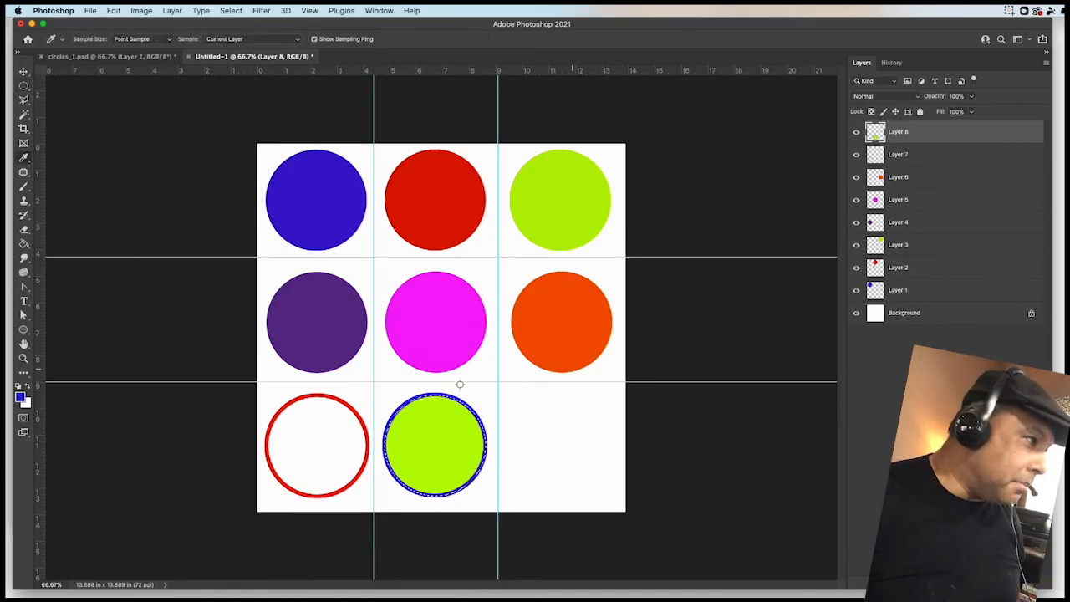
click(24, 87)
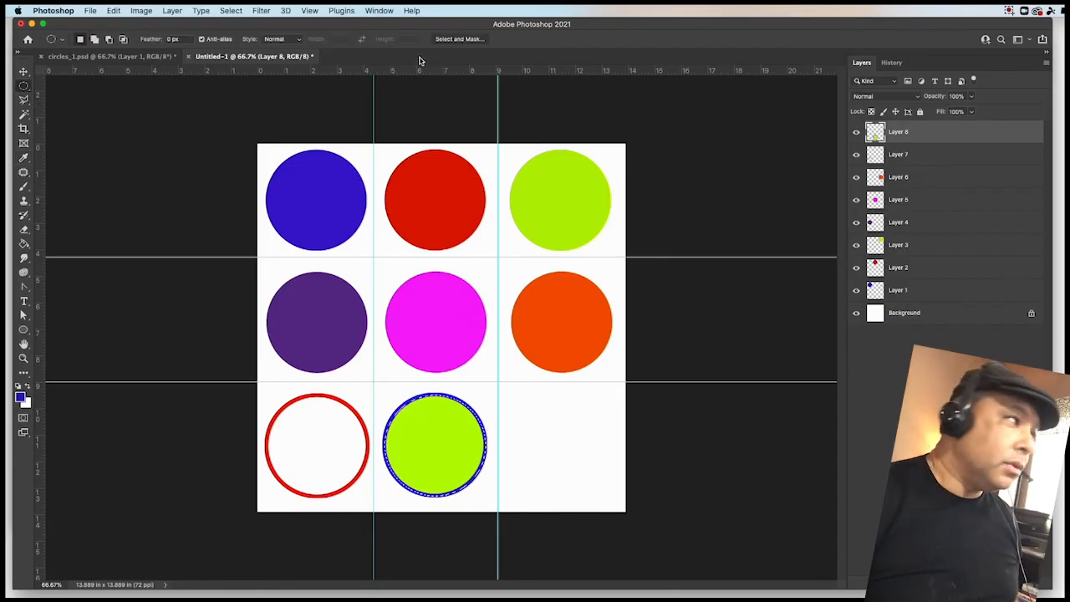
click(172, 10)
mouse_move(205, 28)
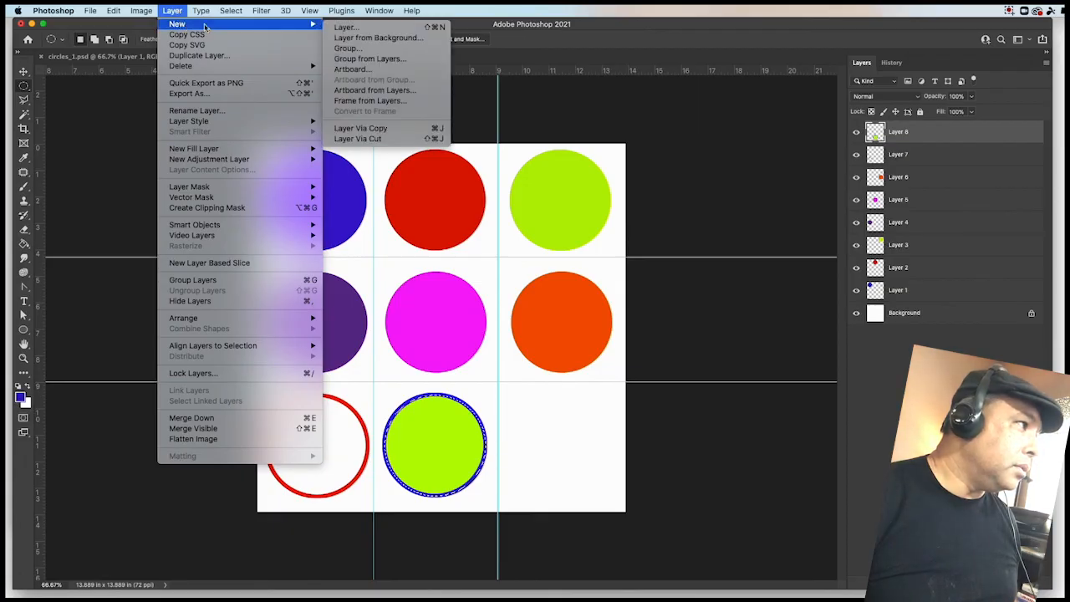
click(346, 26)
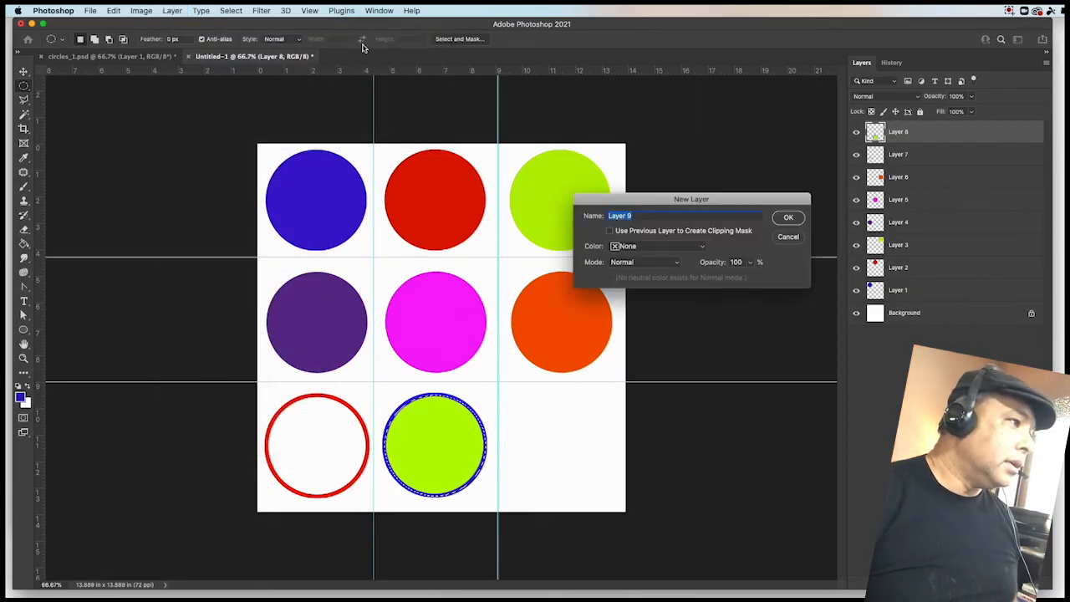
click(789, 219)
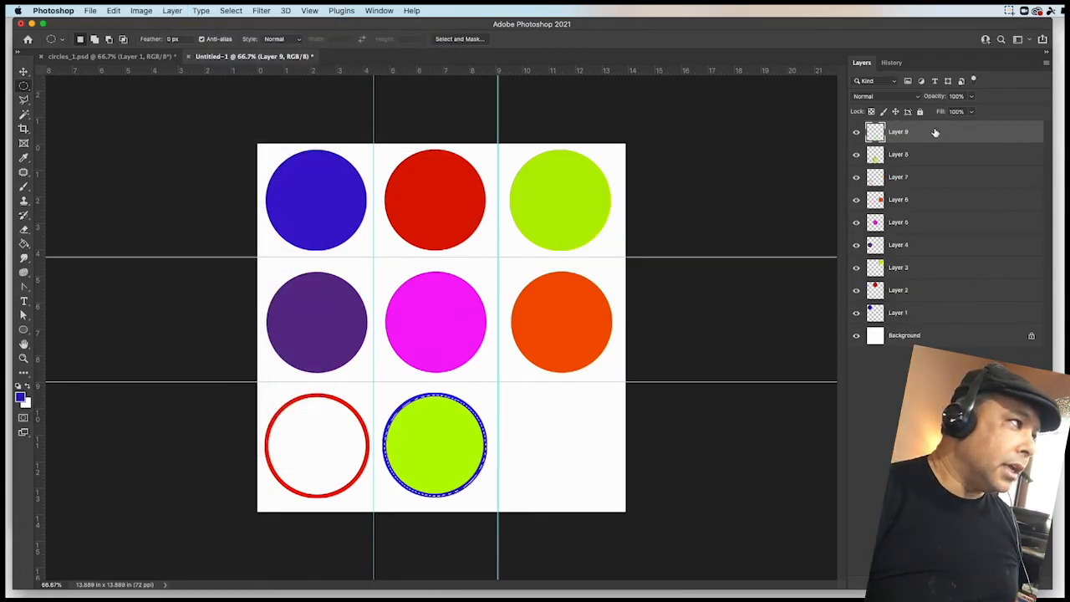
click(120, 59)
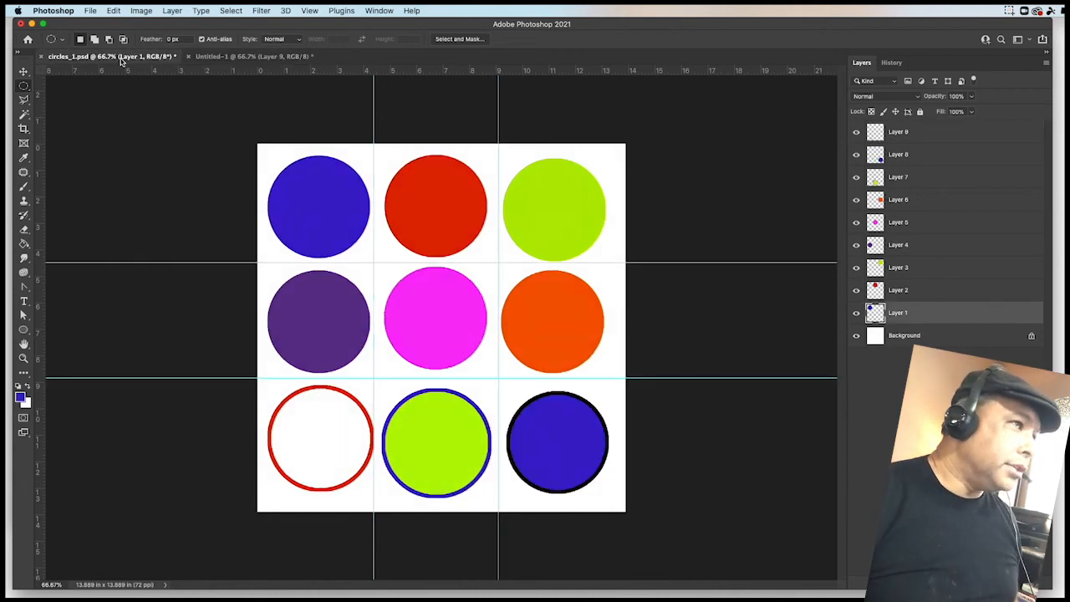
- Switch to the new document and move the circular selection into the bottom-right grid cell
click(250, 56)
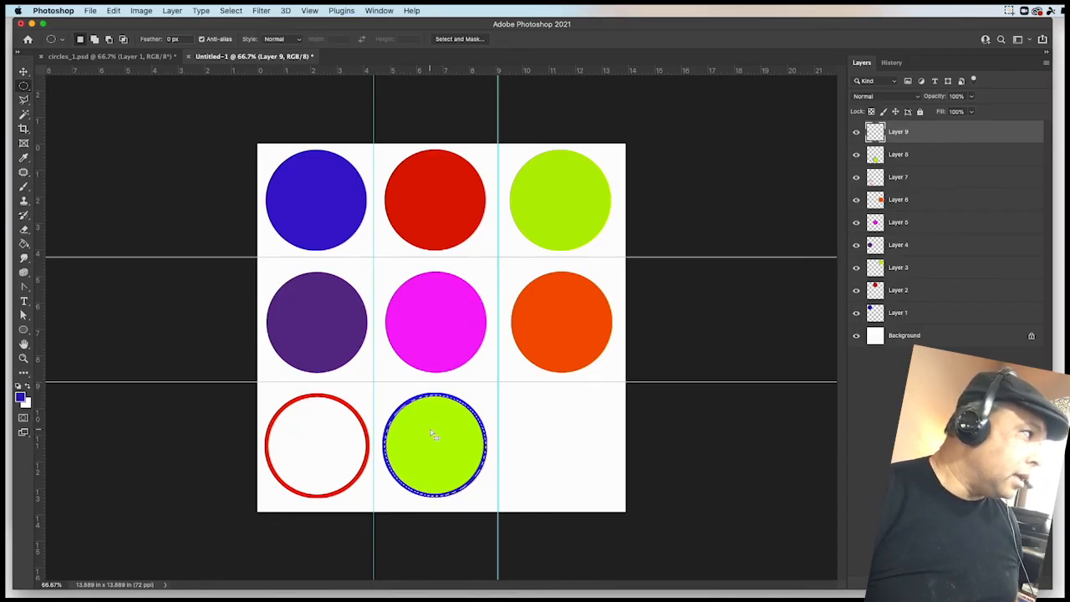
drag(450, 450, 567, 454)
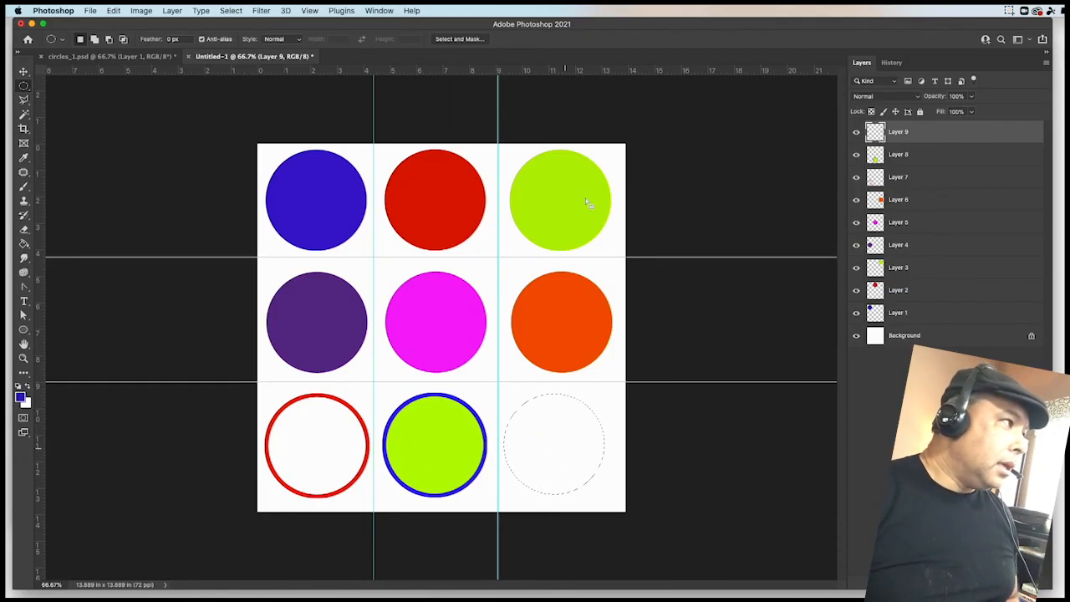
- In circles_1.psd, select Layer 8 with the Eyedropper tool active, then return to the new document
click(107, 57)
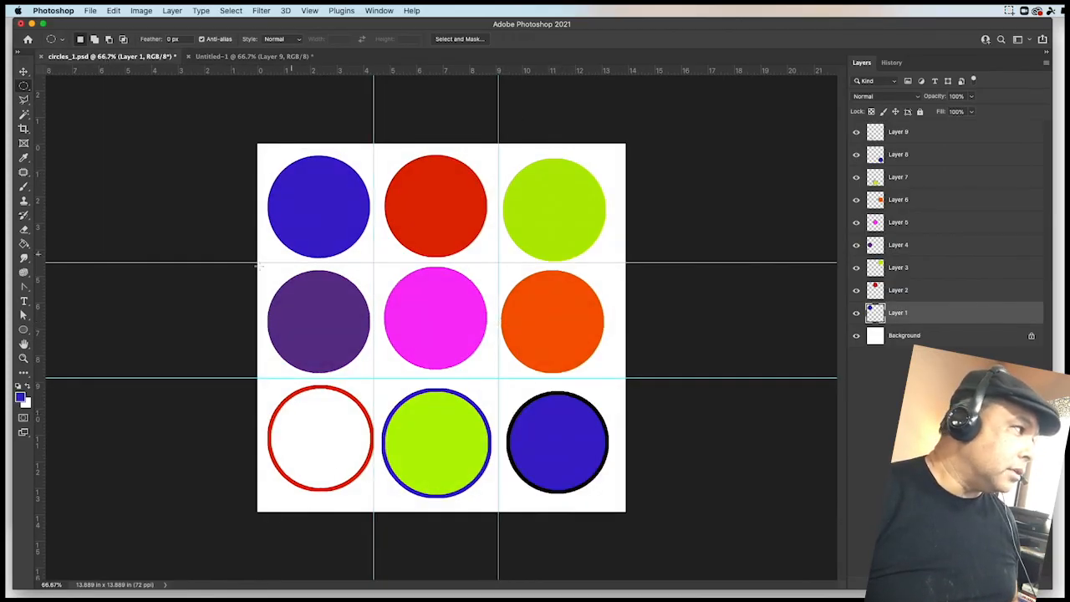
click(23, 159)
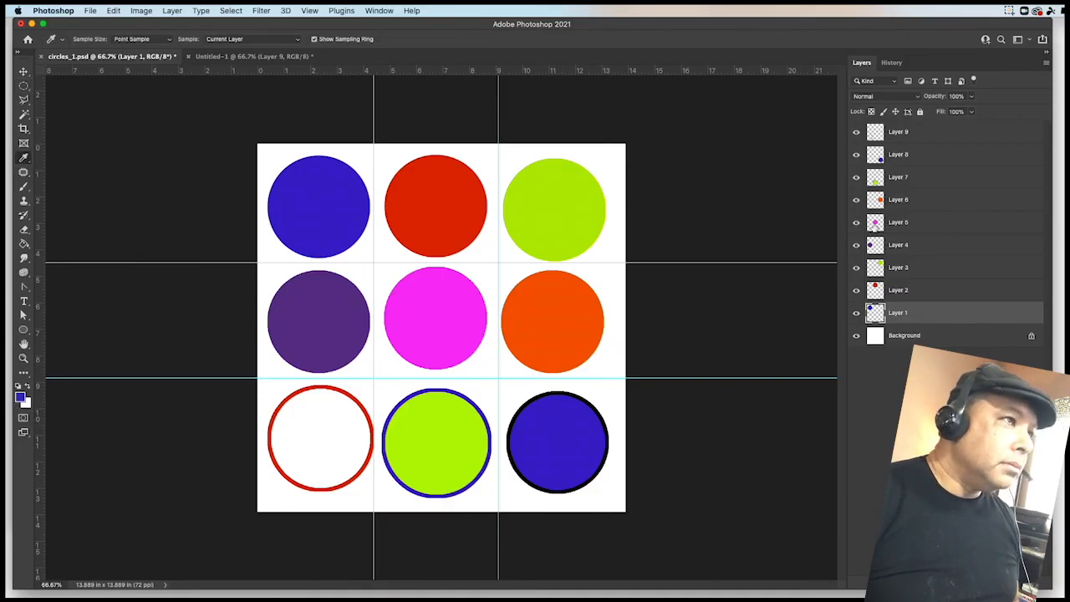
click(920, 159)
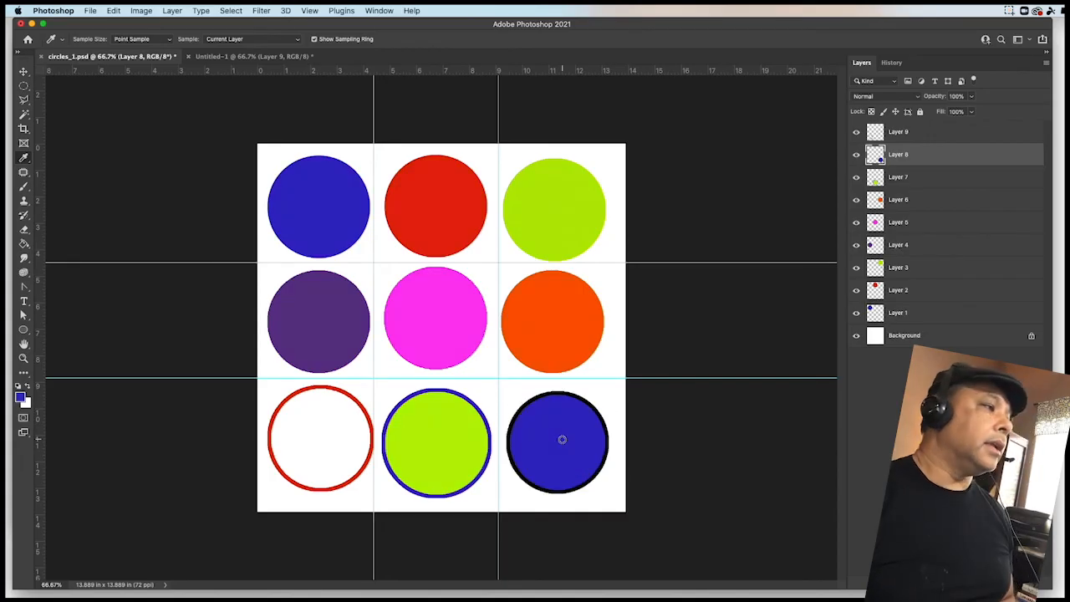
click(241, 57)
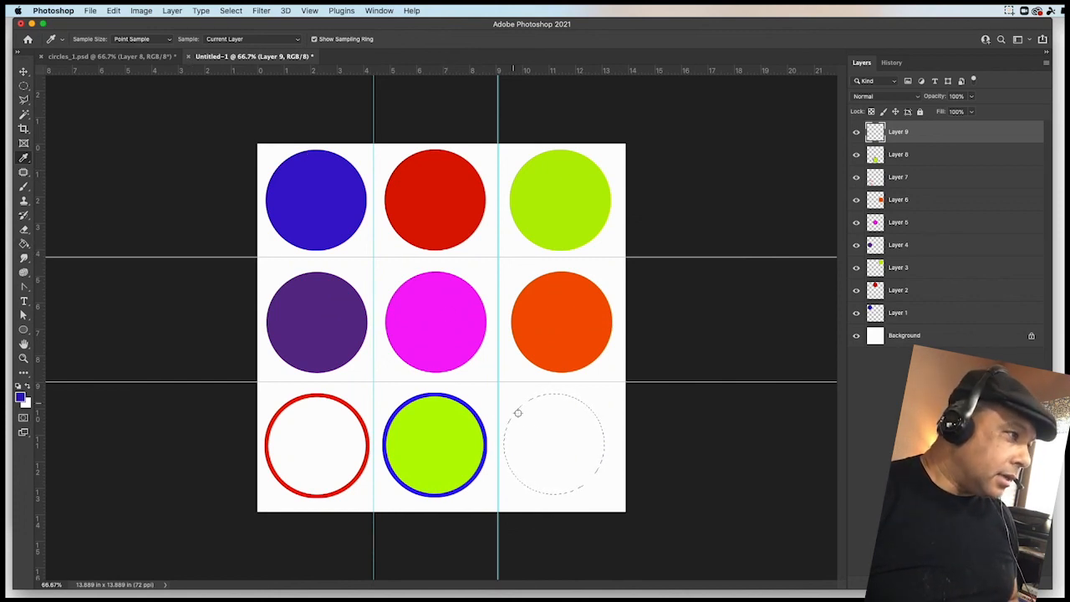
- Fill the bottom-right circular selection with the blue foreground color
click(24, 87)
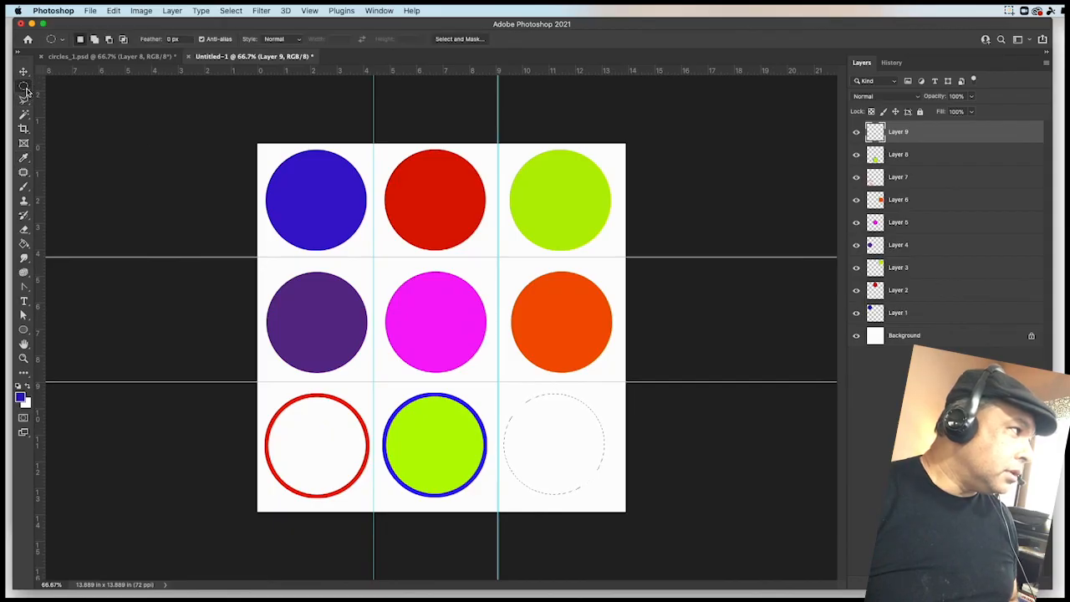
right_click(564, 444)
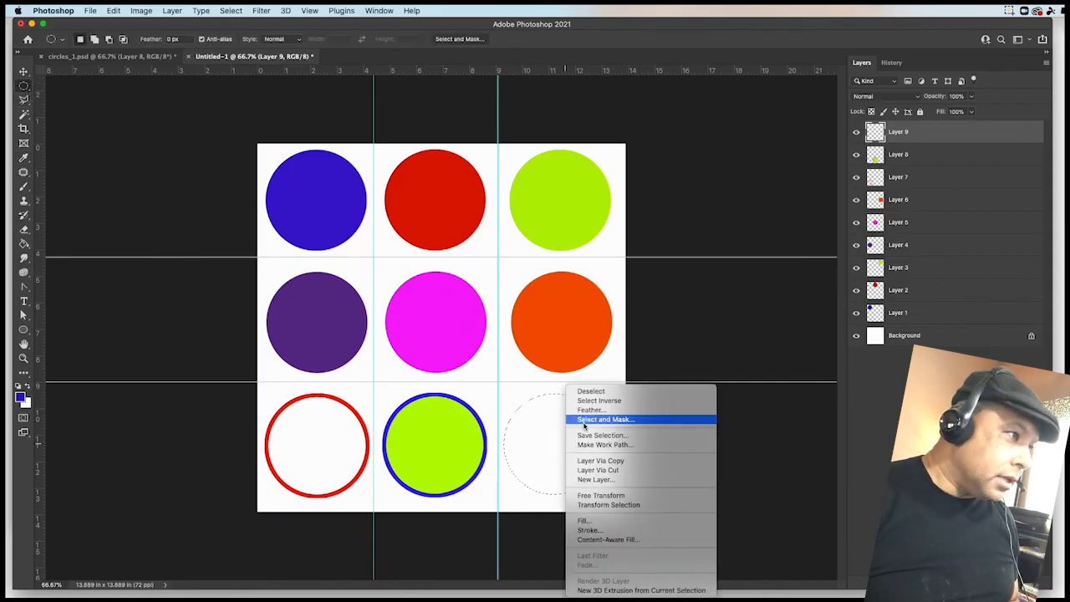
click(585, 520)
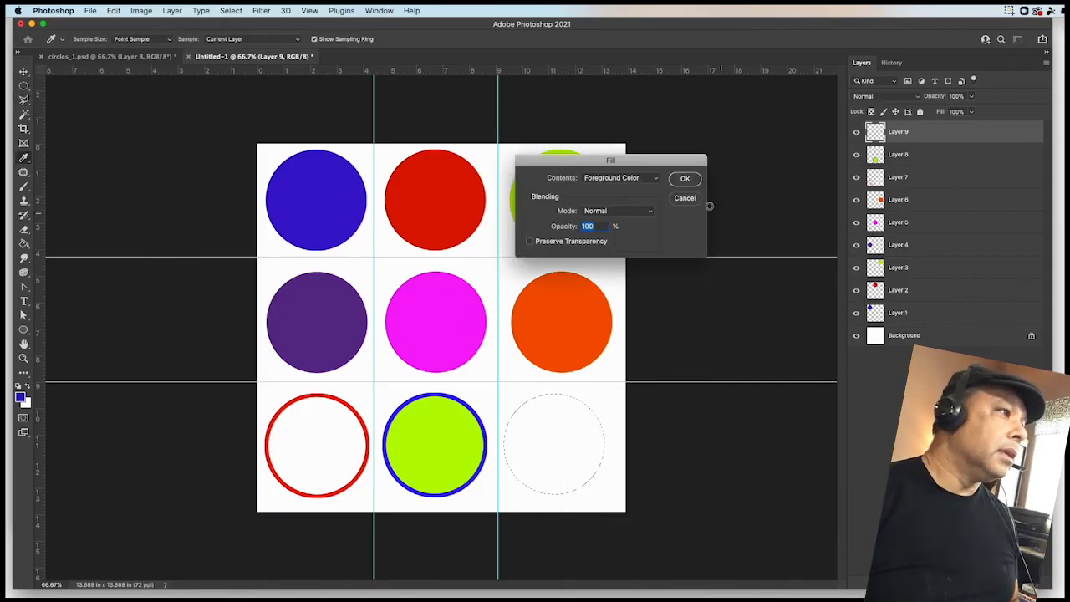
click(684, 179)
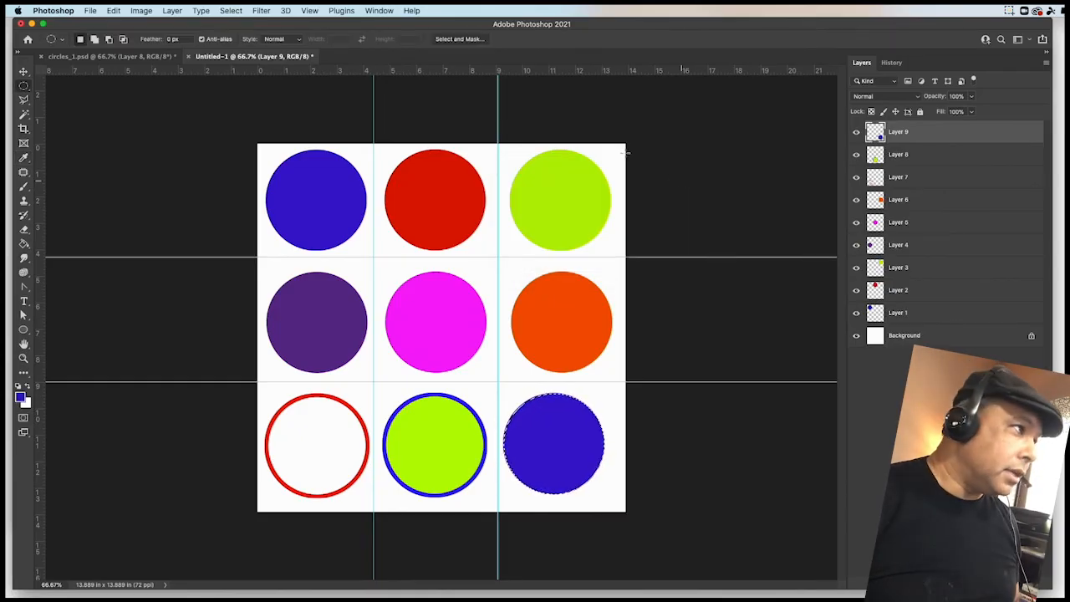
- Stroke the bottom-right circular selection with a 10 px black outline at center location
right_click(548, 427)
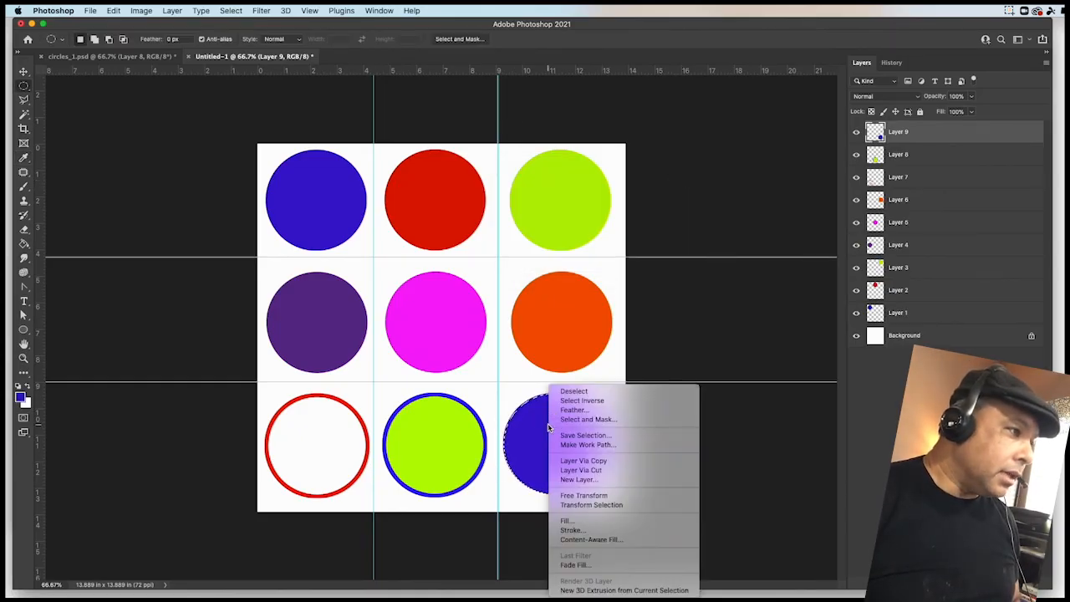
click(572, 530)
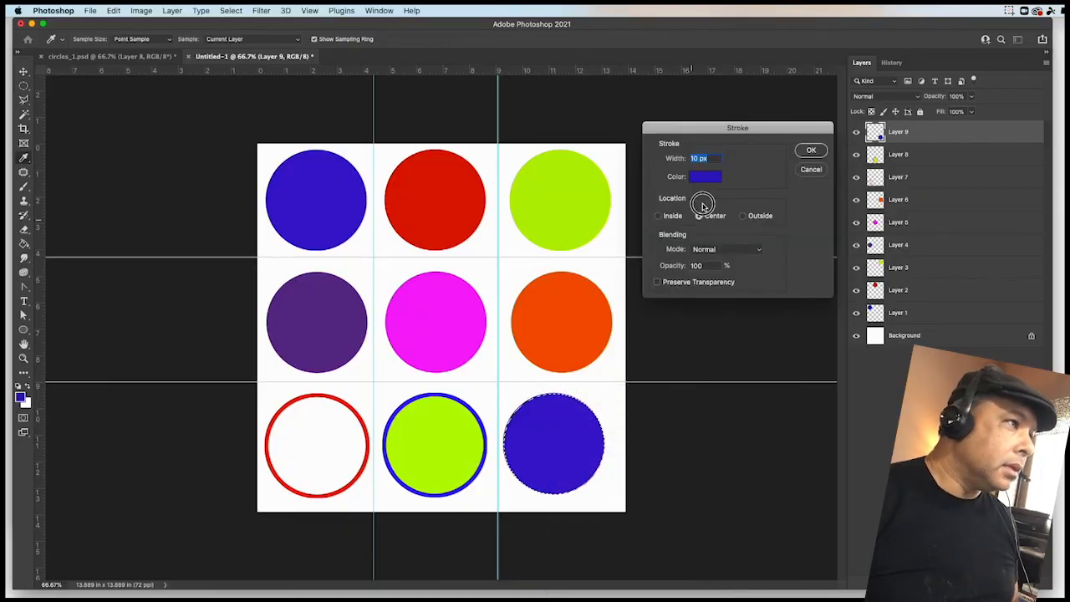
click(704, 177)
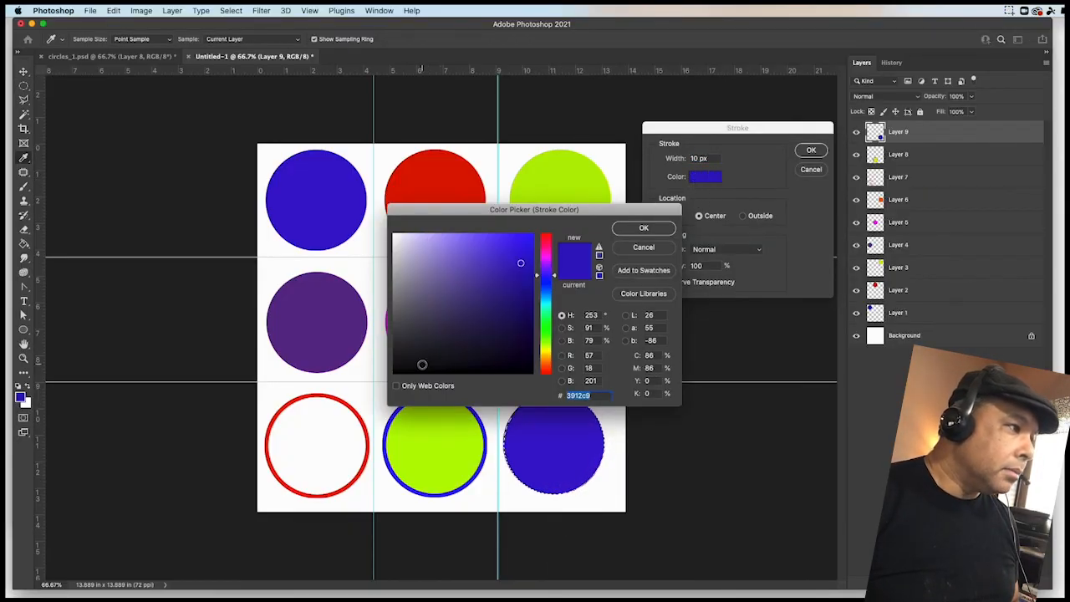
click(528, 370)
click(672, 229)
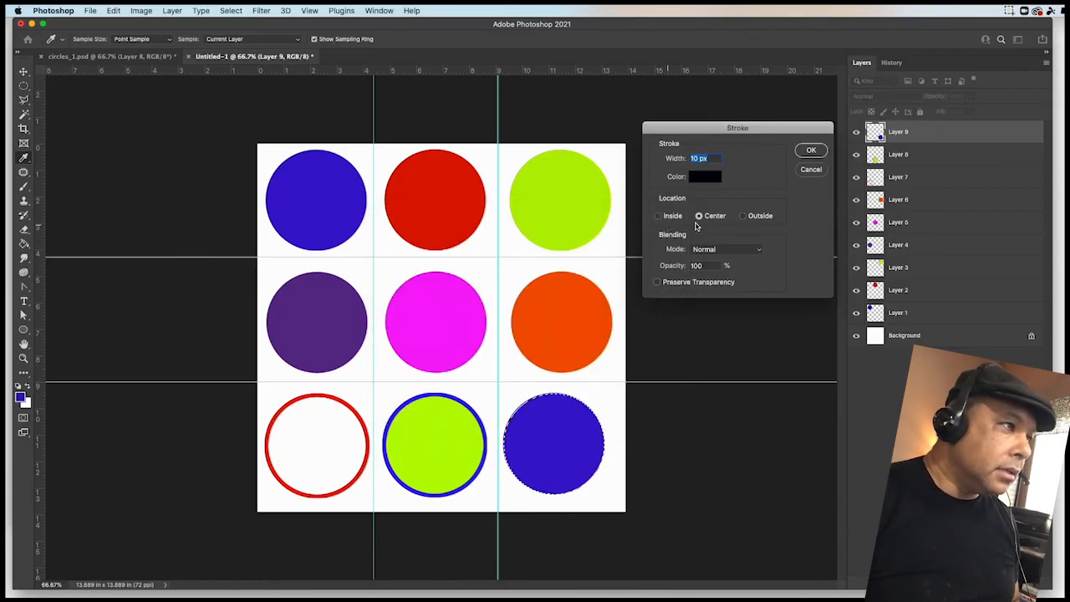
click(809, 149)
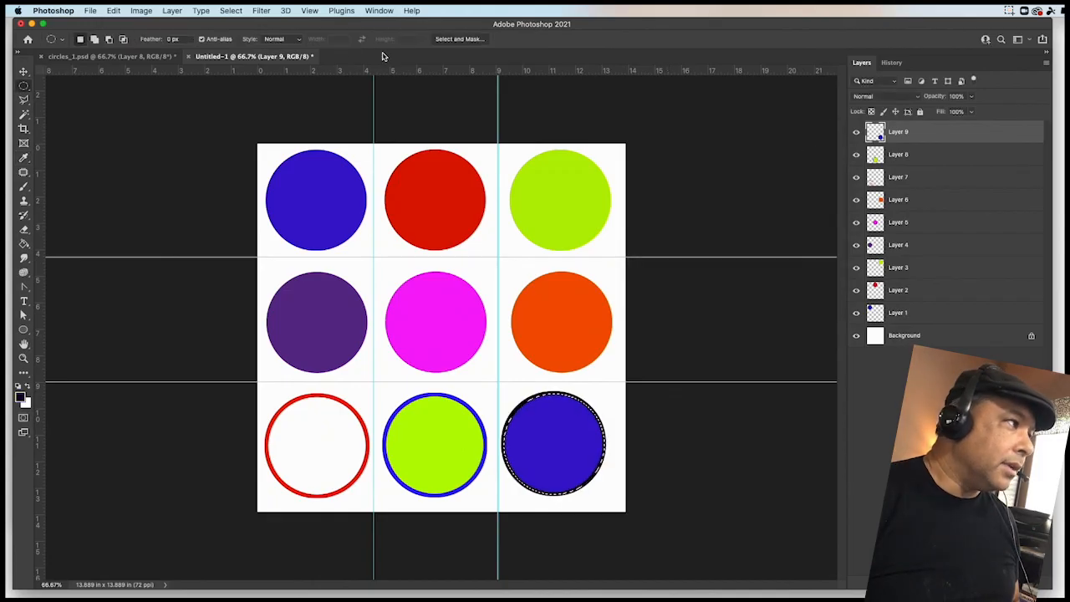
- Compare the new document against the circles_1.psd reference
click(153, 56)
click(212, 57)
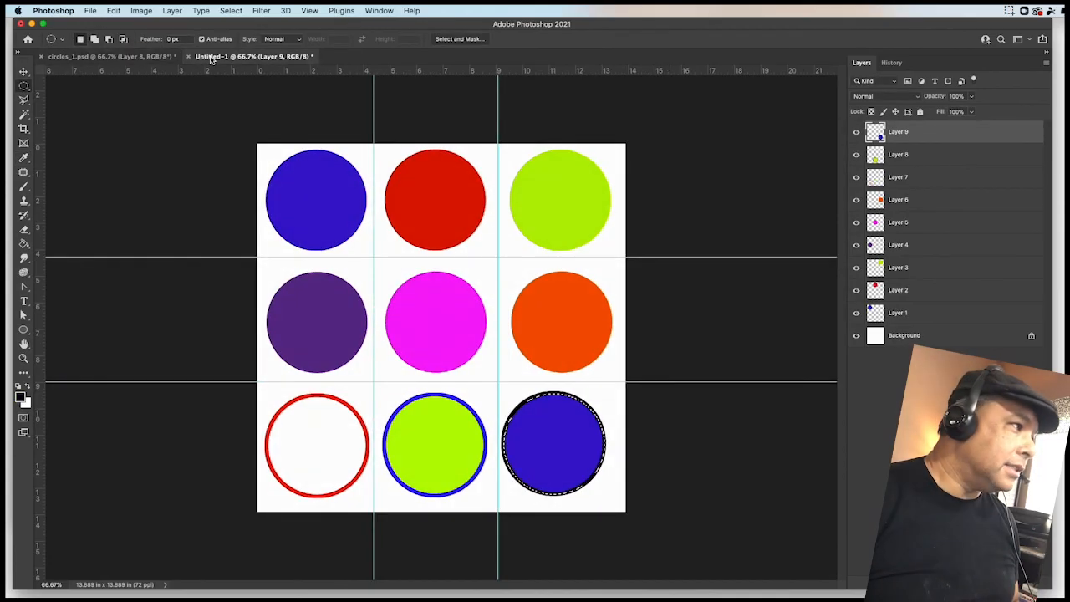
click(153, 56)
click(217, 57)
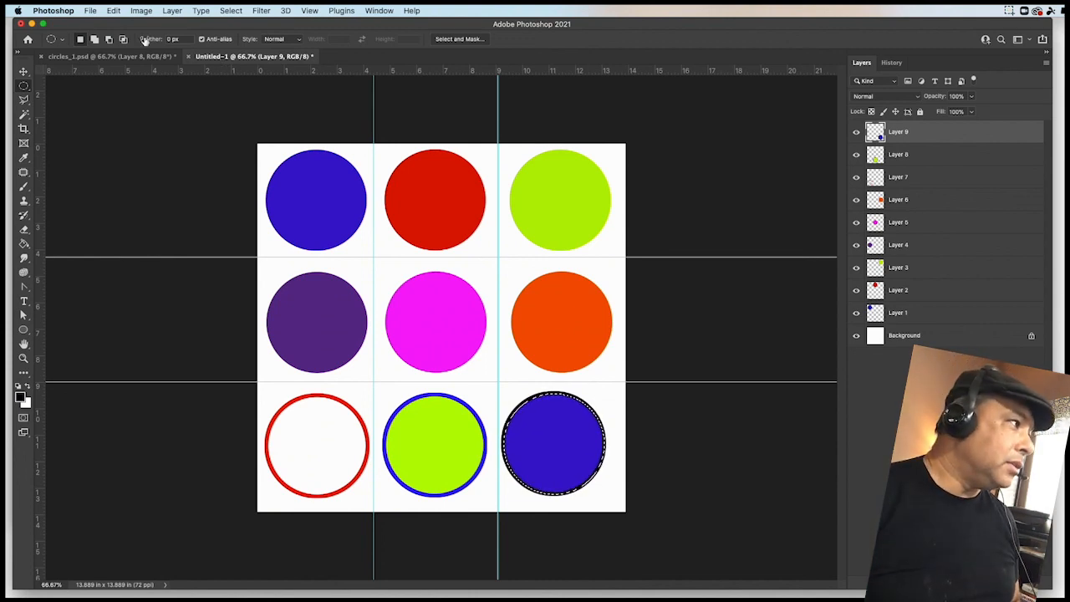
- Save the new document to cloud documents under the name circles
click(90, 12)
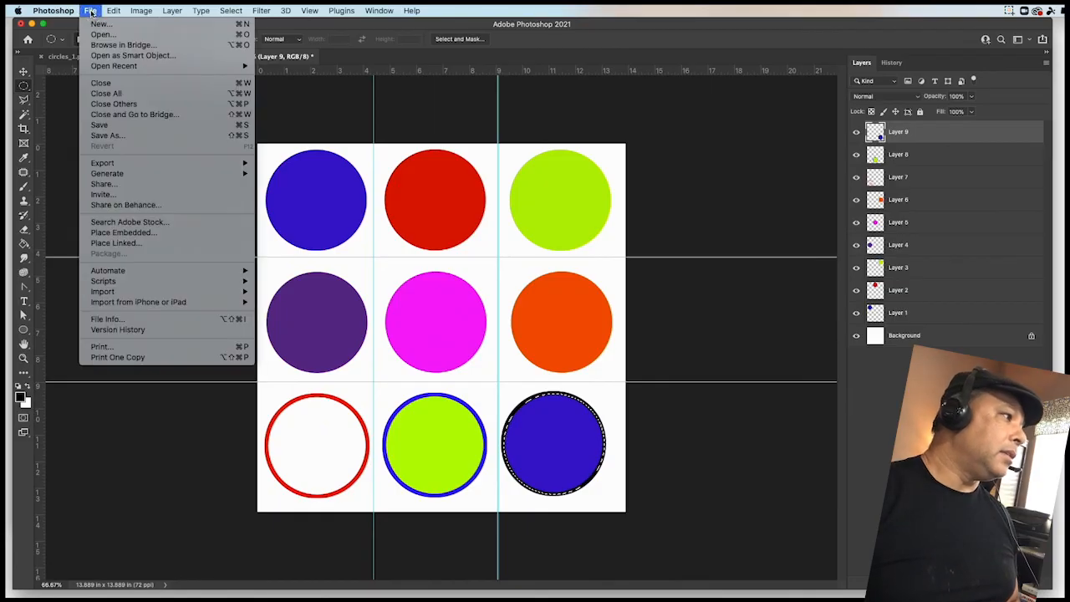
click(109, 136)
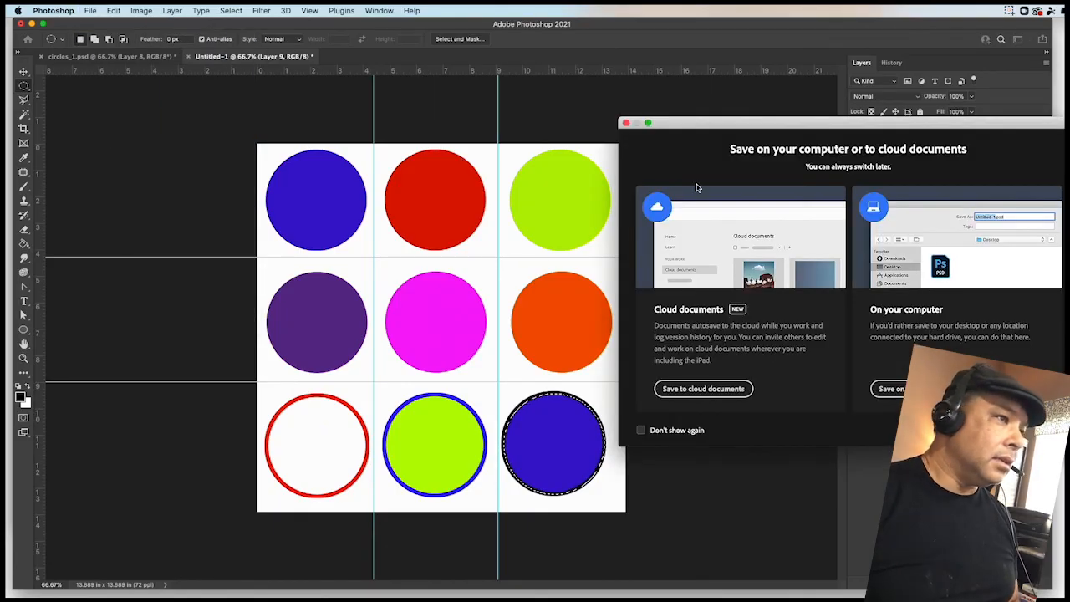
click(692, 391)
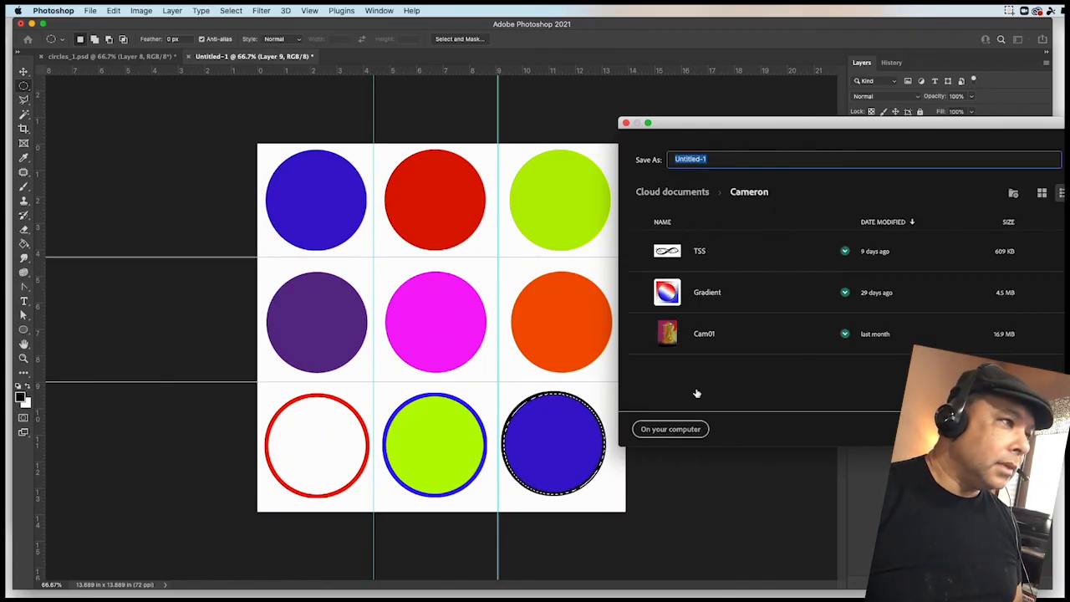
text(CIRC)
key(BackSpace)
key(BackSpace)
key(BackSpace)
key(BackSpace)
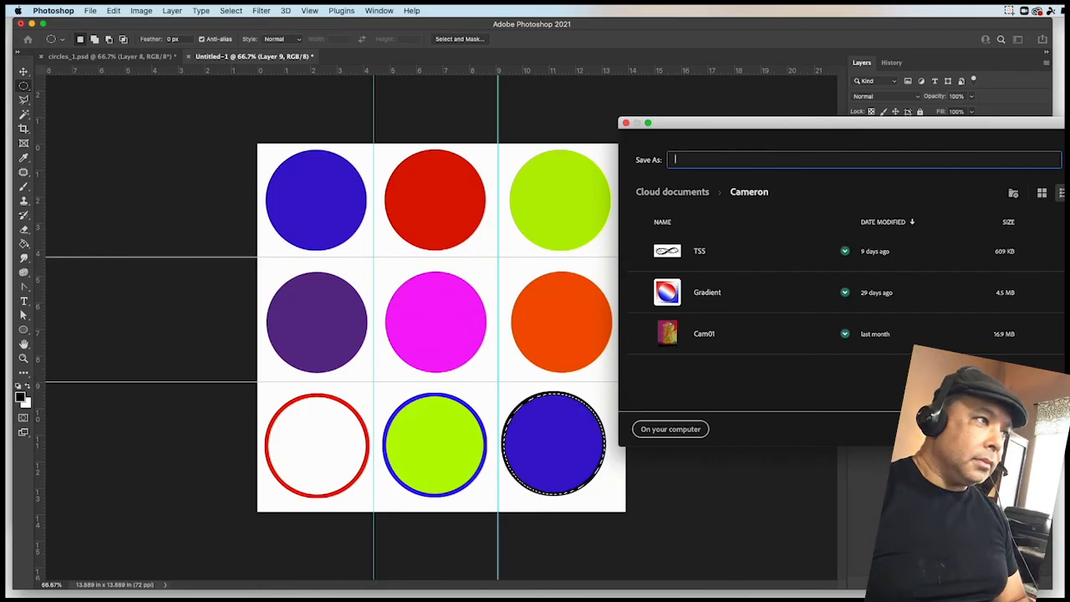
text(circles)
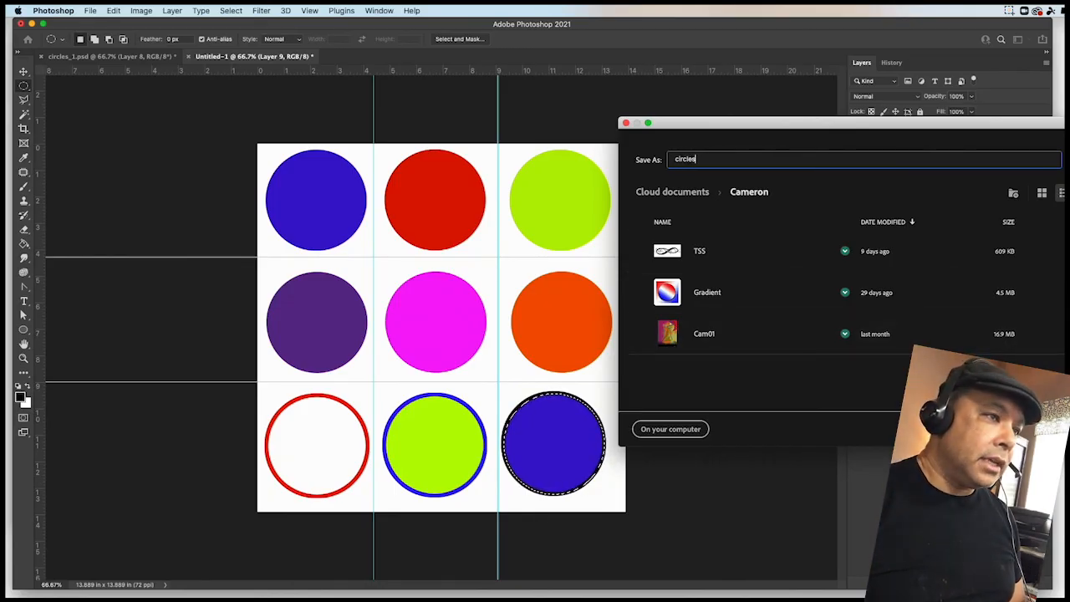
key(Return)
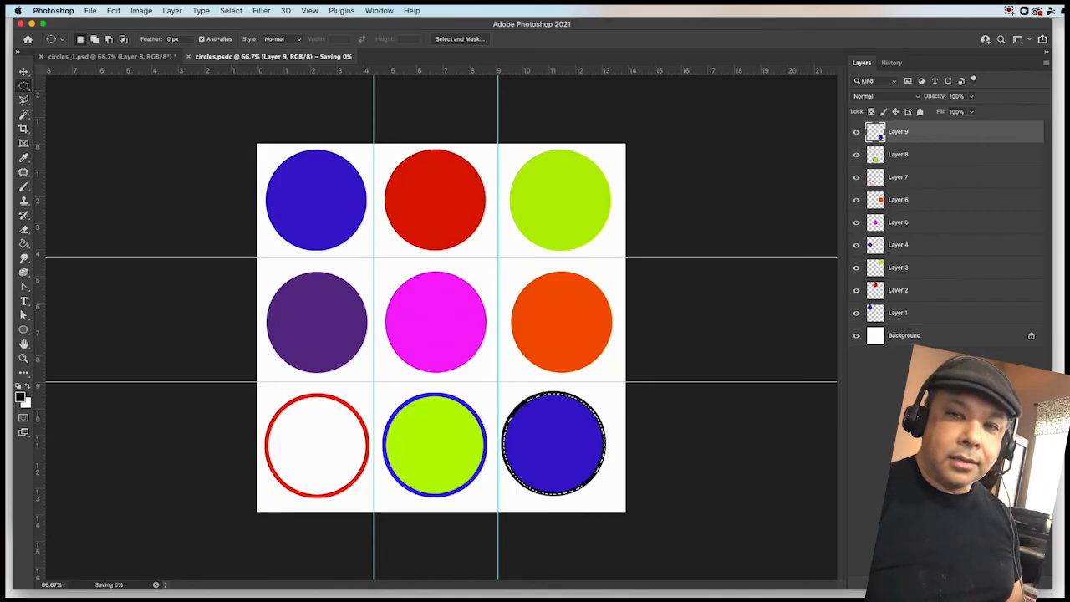